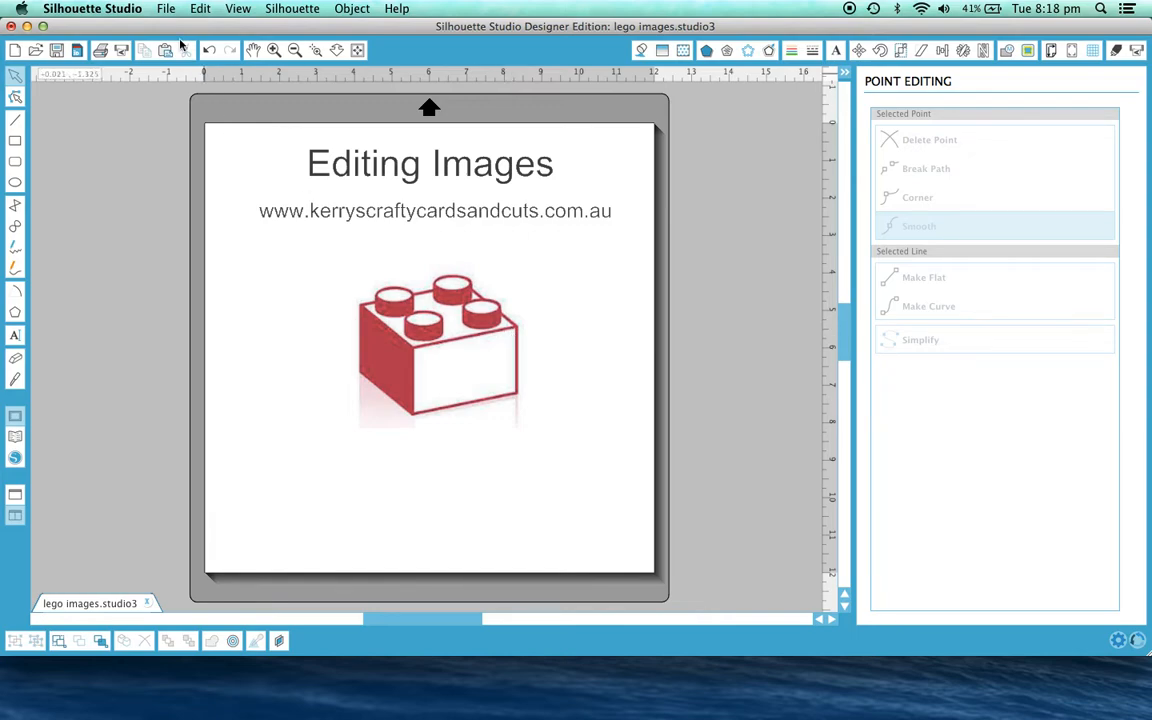
click(165, 9)
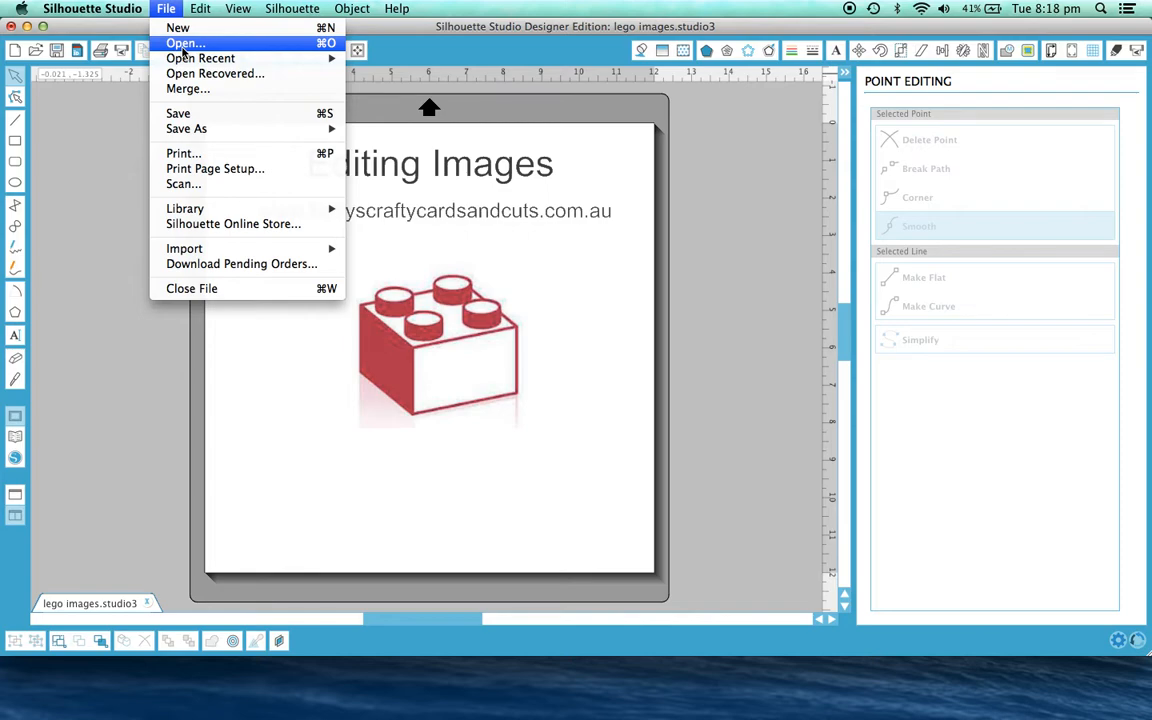
click(404, 268)
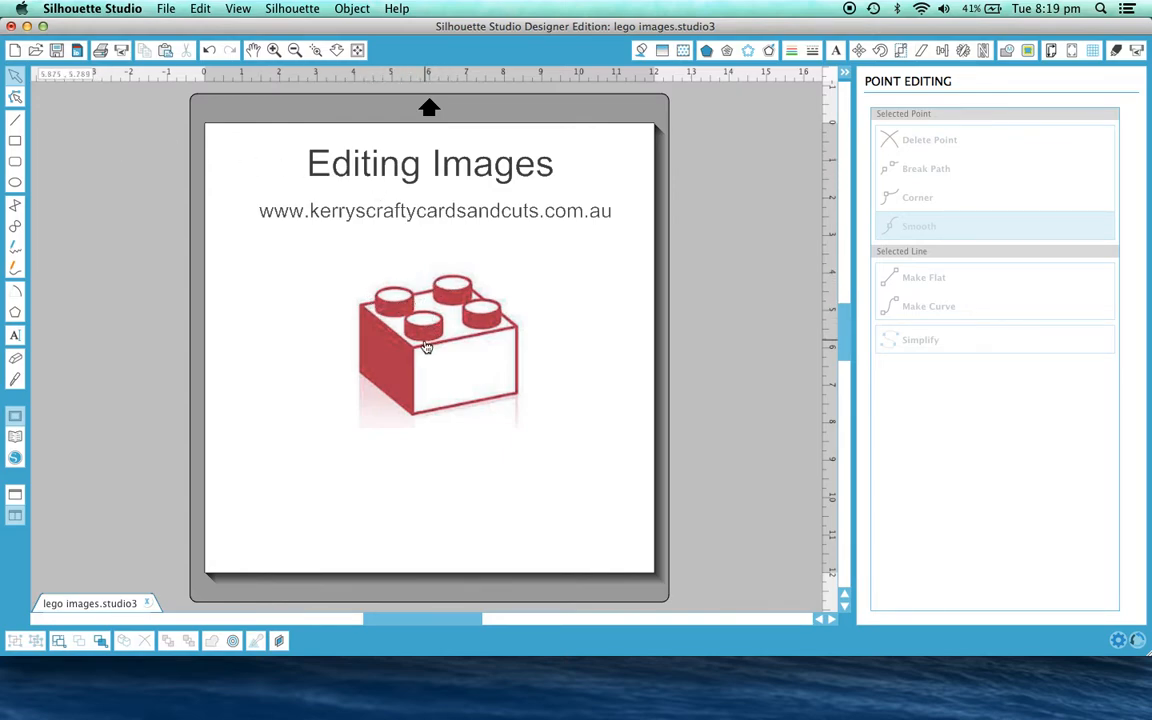
click(18, 85)
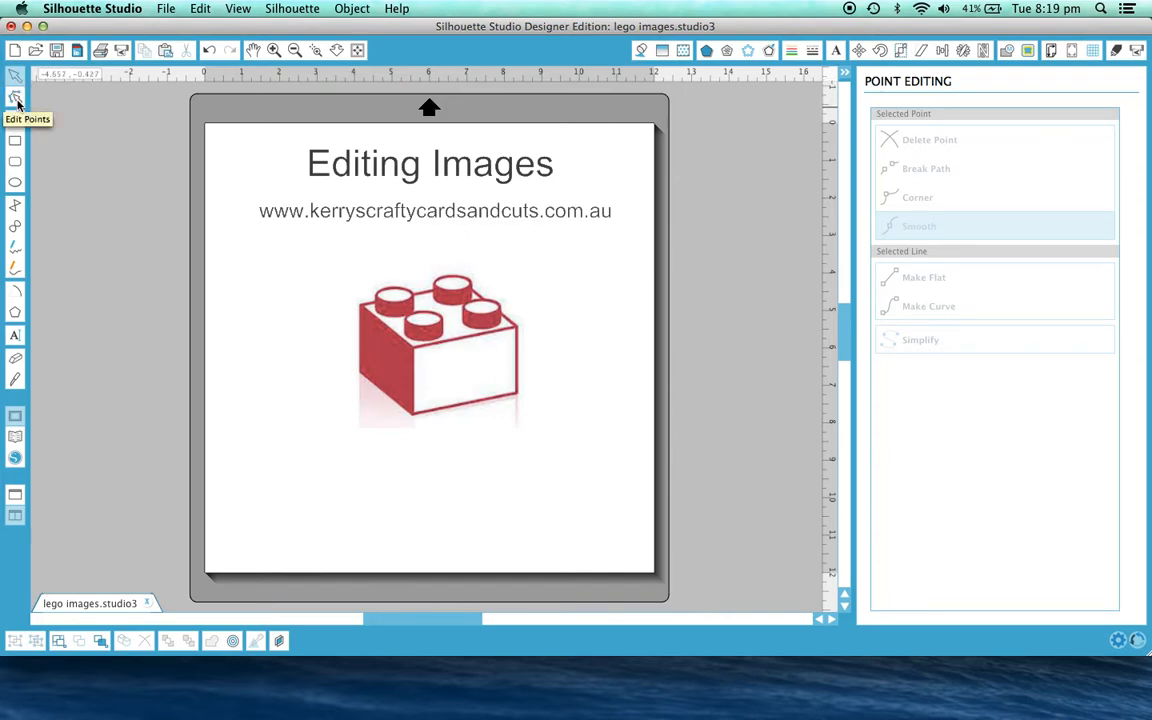
click(17, 100)
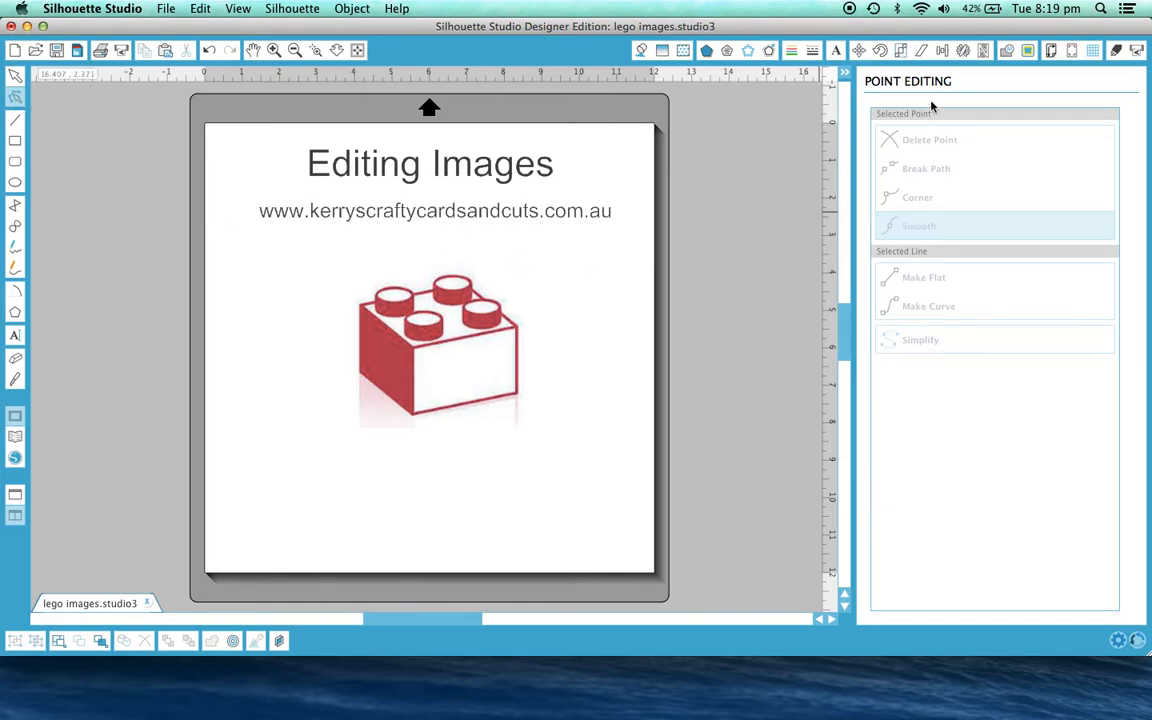
click(16, 76)
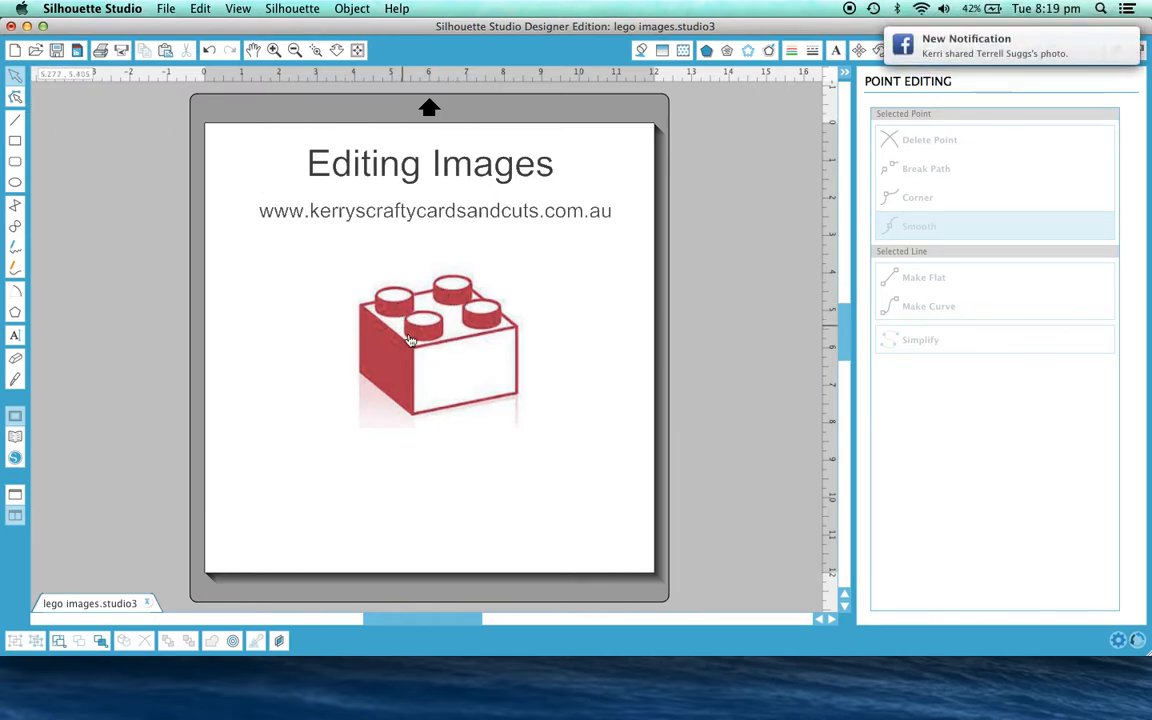
Step: Select a trace area of about 6.2 by 5.5 in around the red brick image
click(296, 53)
click(274, 51)
click(274, 51)
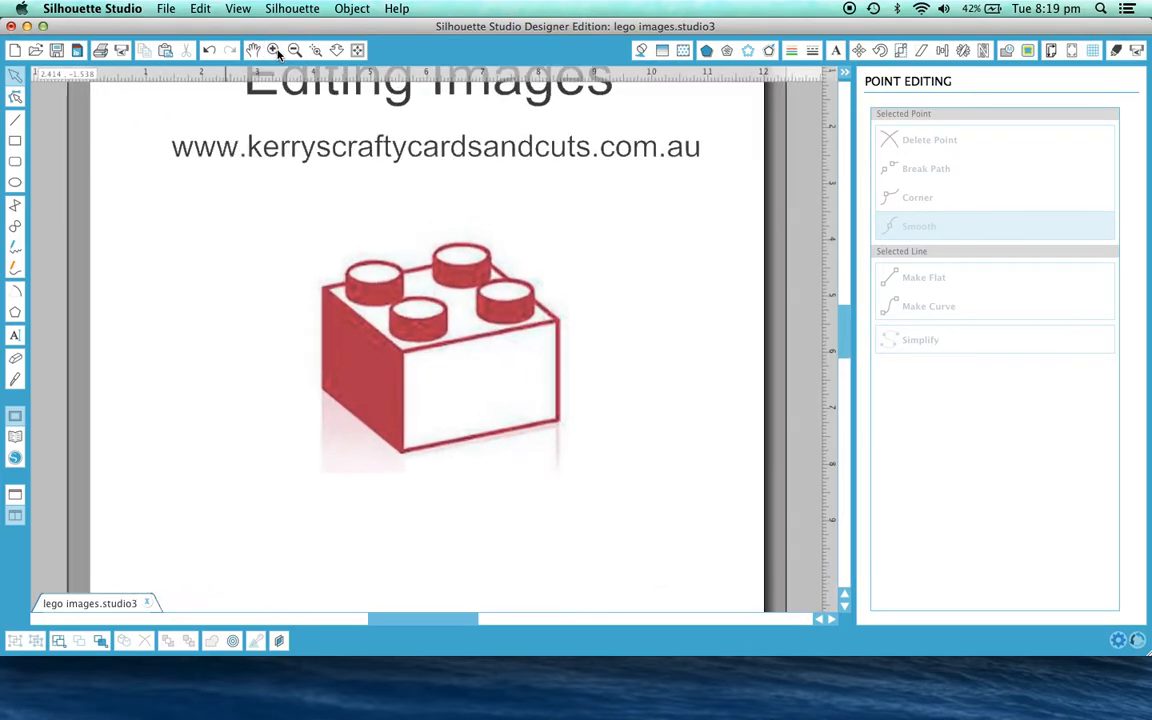
click(1027, 51)
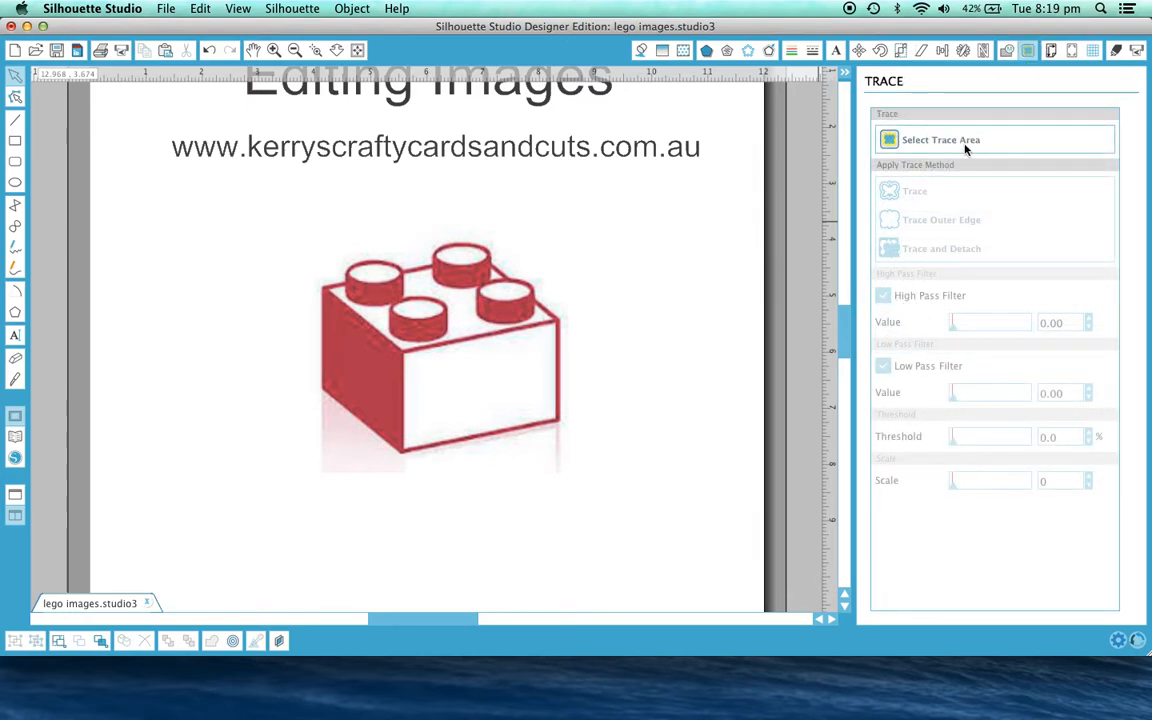
click(965, 147)
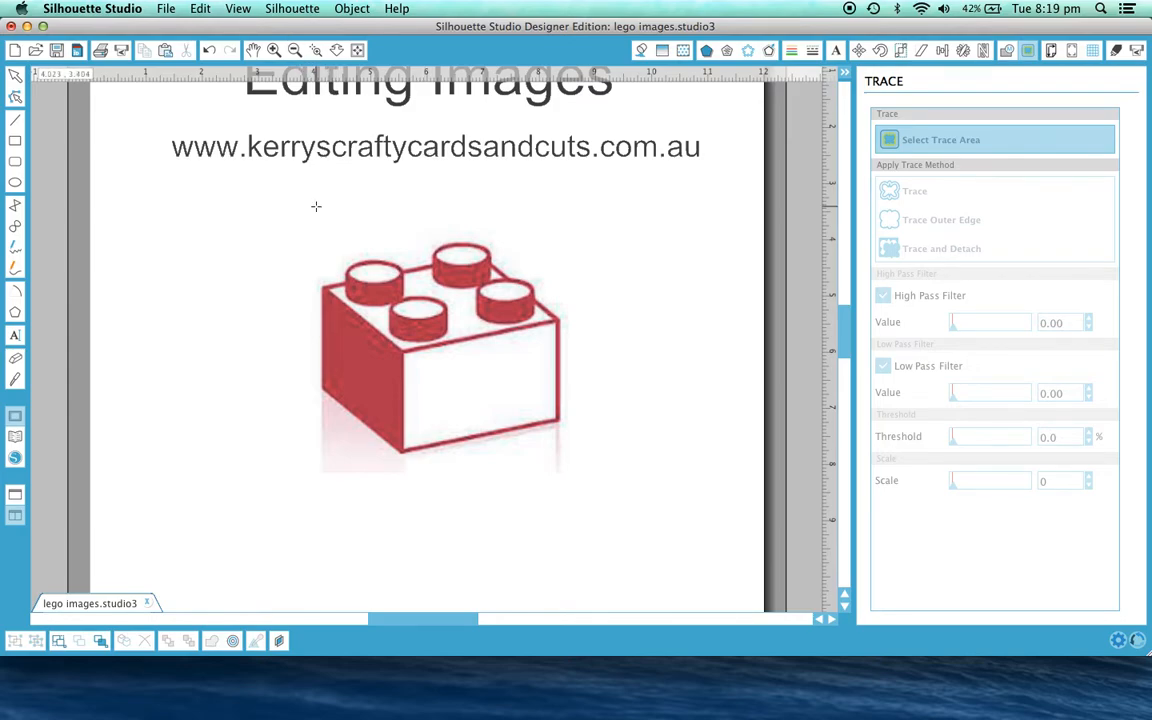
mouse_move(277, 199)
mouse_down()
mouse_move(589, 501)
mouse_move(628, 513)
mouse_up()
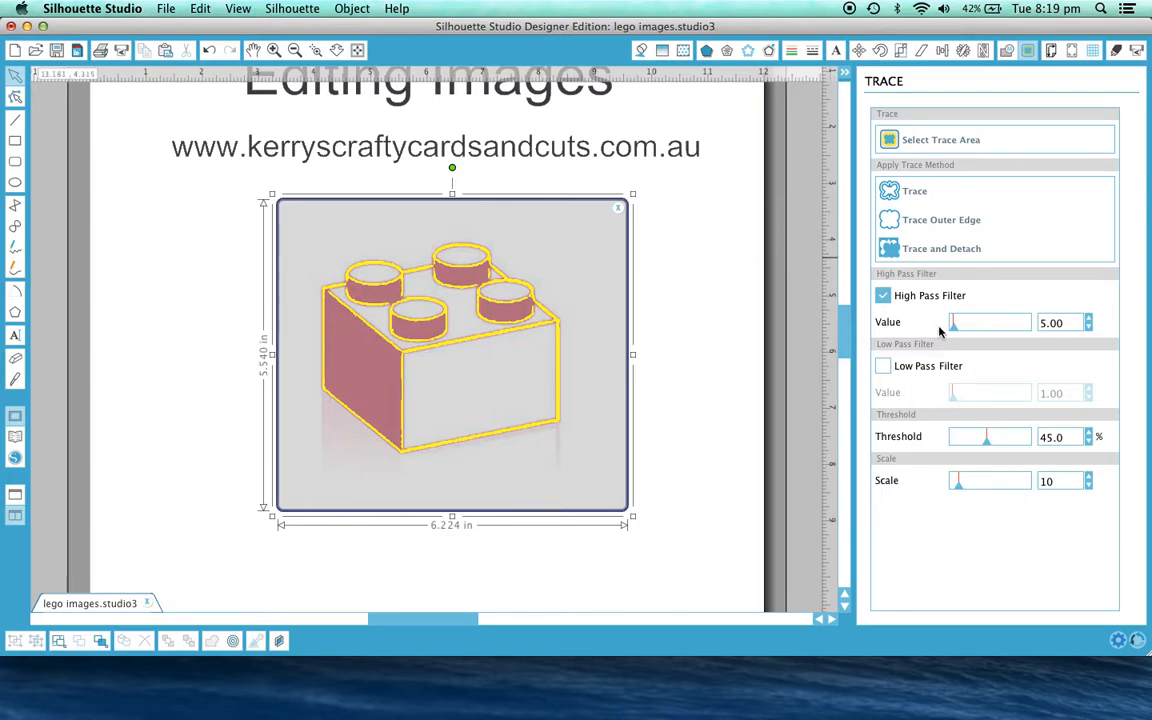
Step: Set the trace's High Pass Filter to 4.00 and trace the brick with the standard Trace method
drag(956, 336, 979, 335)
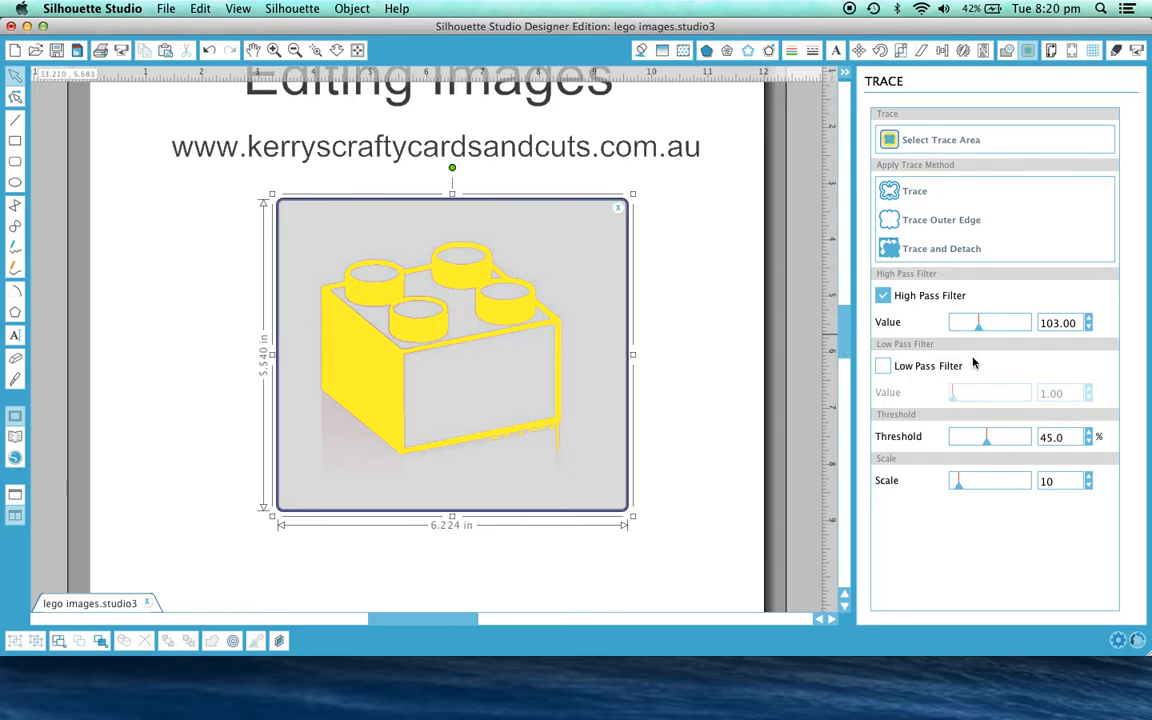
drag(978, 330, 952, 334)
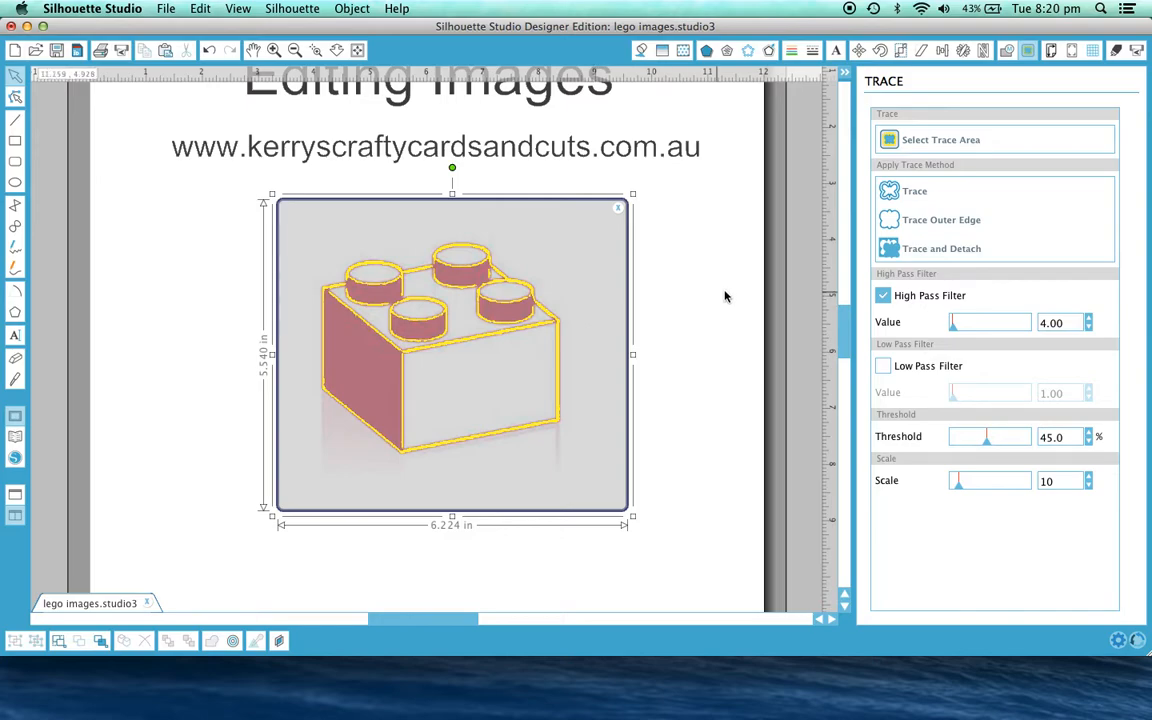
click(913, 193)
Step: Move the original brick image off the left side of the page and shift the traced outline lower on the page
mouse_move(497, 312)
mouse_down()
mouse_move(399, 309)
mouse_move(579, 483)
mouse_move(643, 471)
mouse_move(21, 265)
mouse_move(48, 262)
mouse_move(56, 287)
mouse_up()
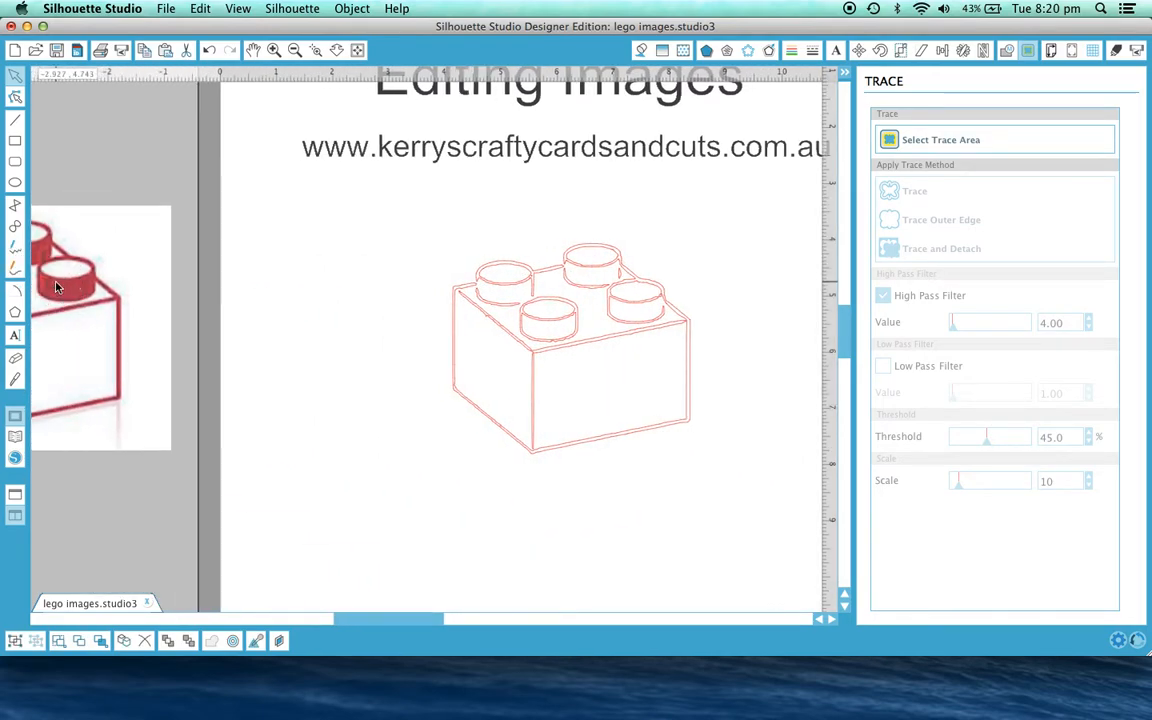
click(462, 167)
mouse_move(848, 338)
mouse_down()
mouse_move(848, 324)
mouse_move(848, 355)
mouse_up()
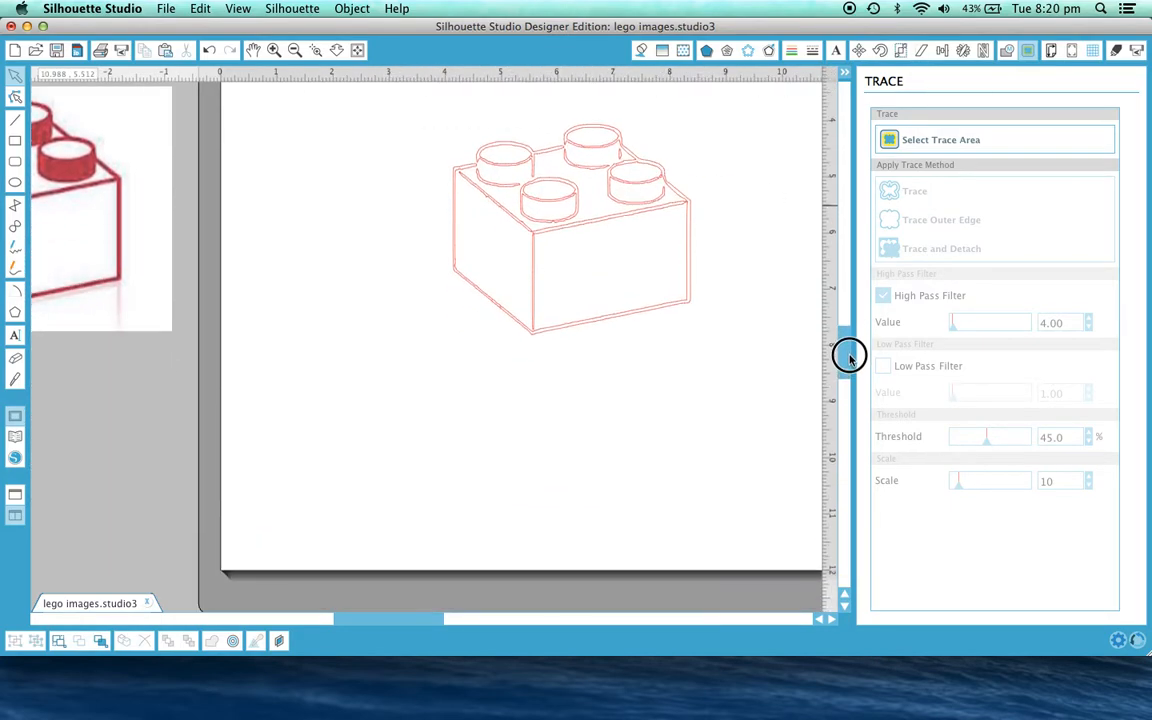
click(565, 222)
drag(563, 221, 451, 333)
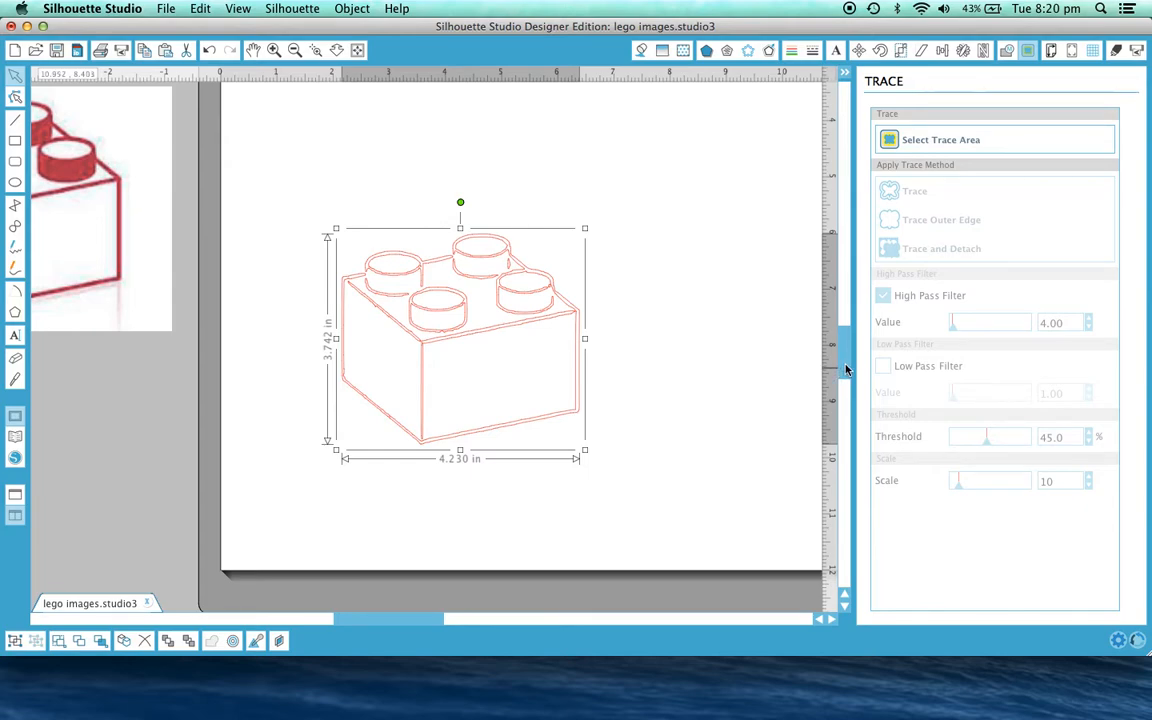
Step: Break the path at the right tip of the bar between the two rear studs and pull its upper loose end away
click(275, 51)
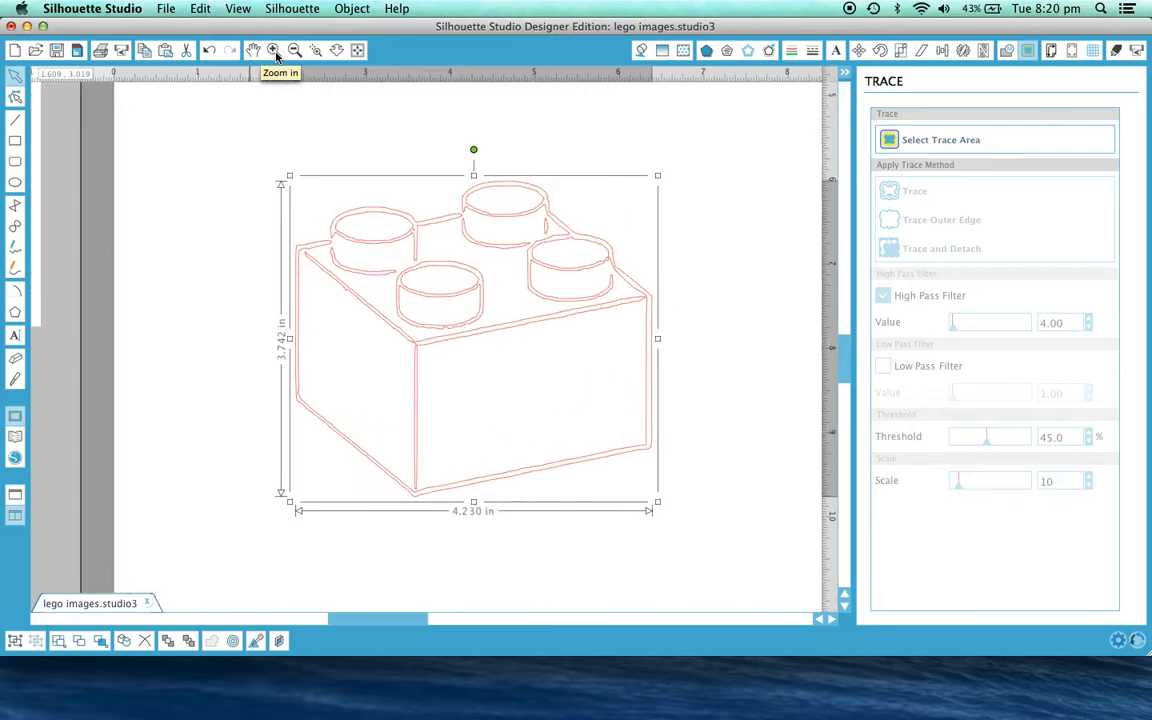
click(276, 52)
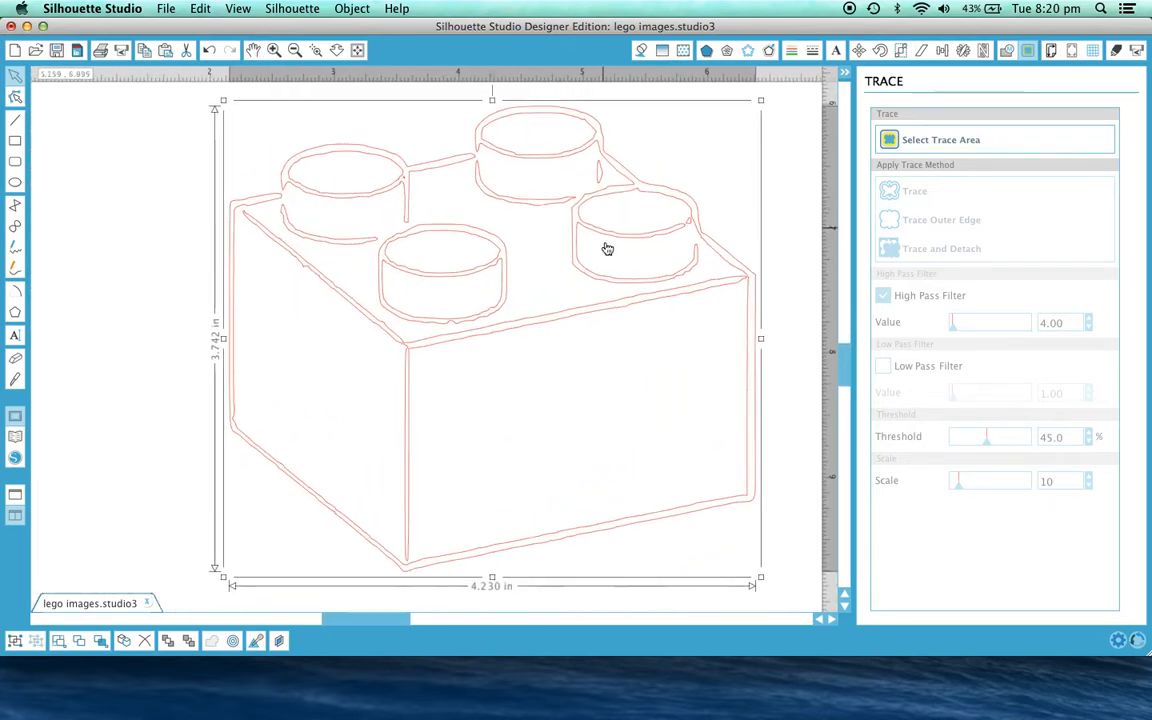
drag(842, 378, 836, 368)
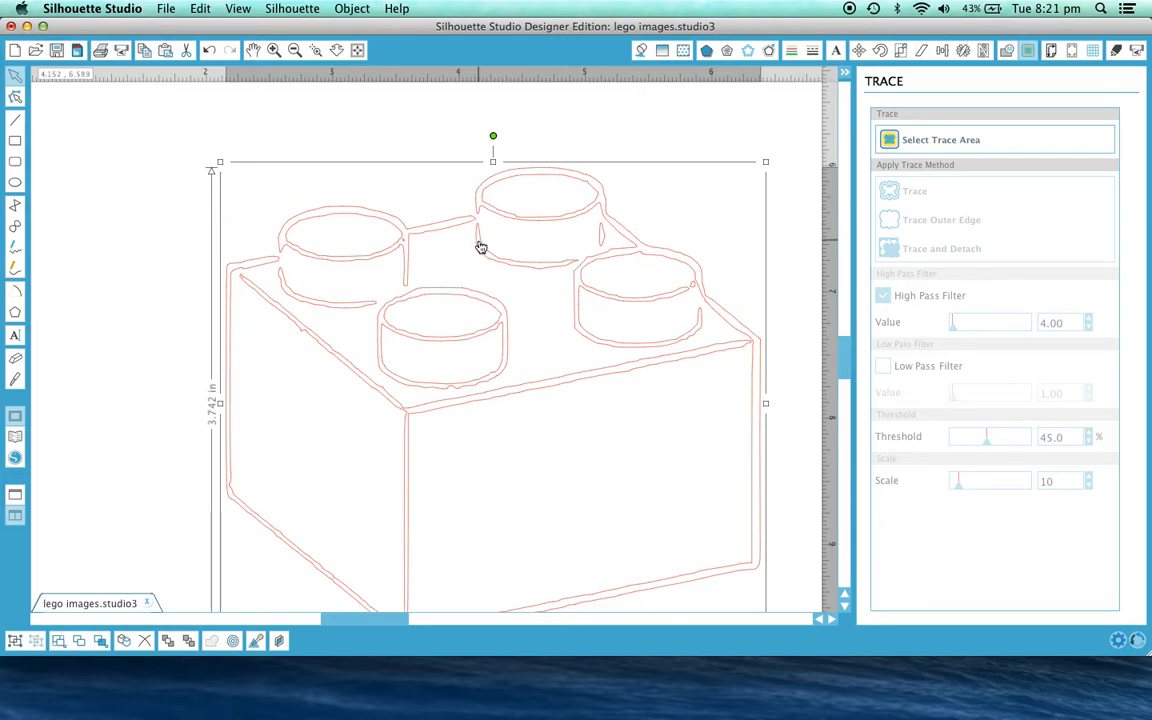
click(315, 50)
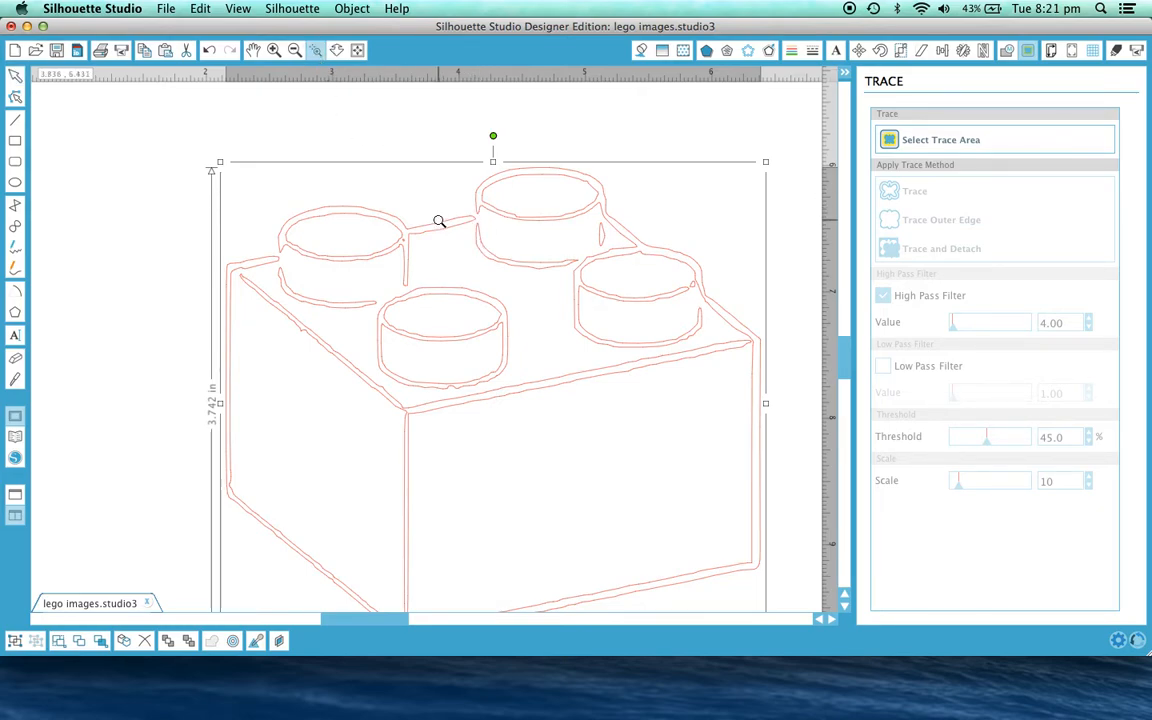
drag(452, 182, 514, 252)
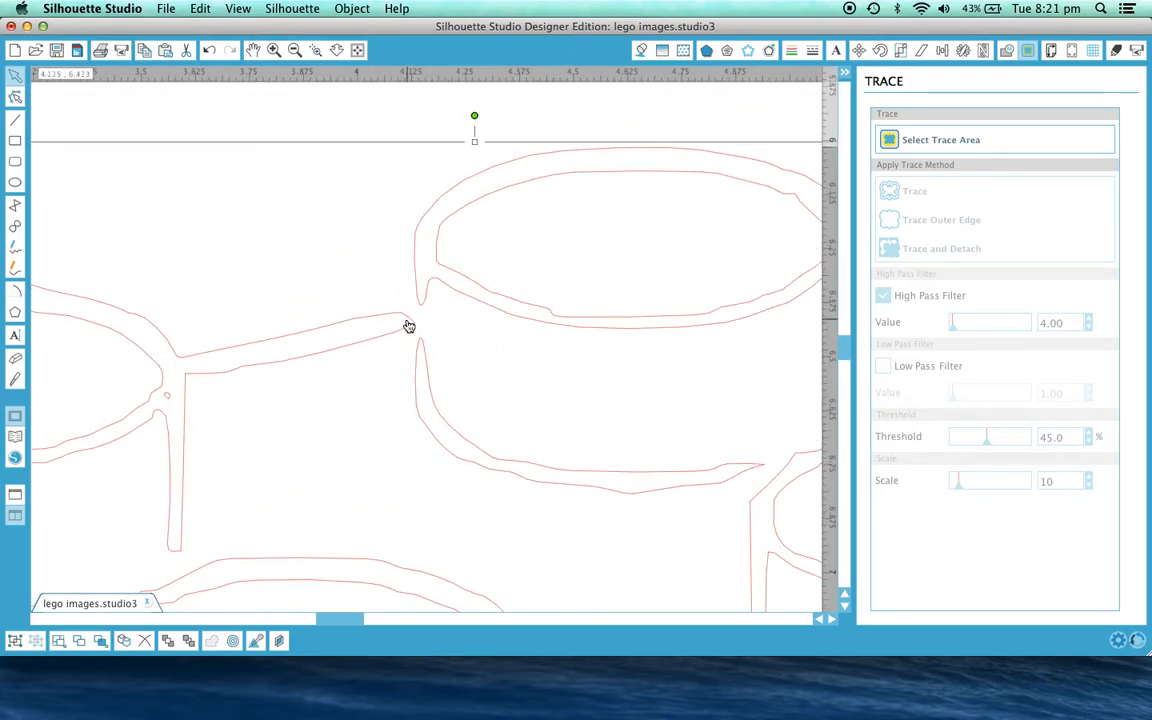
click(15, 98)
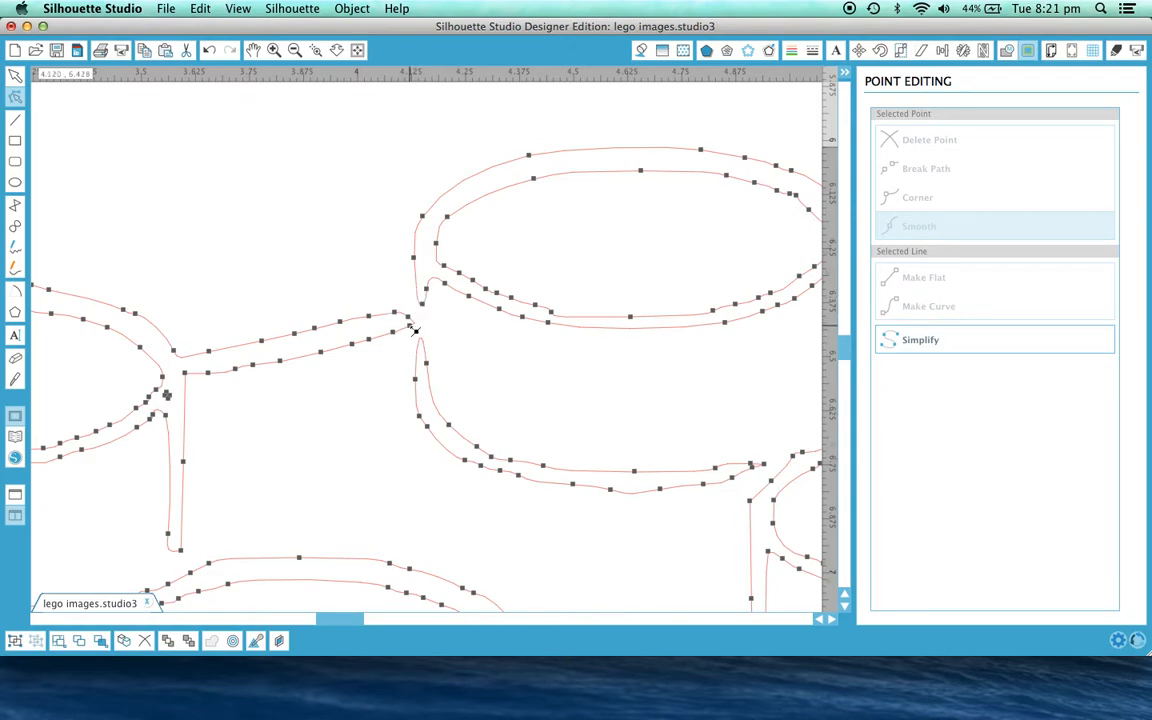
right_click(409, 328)
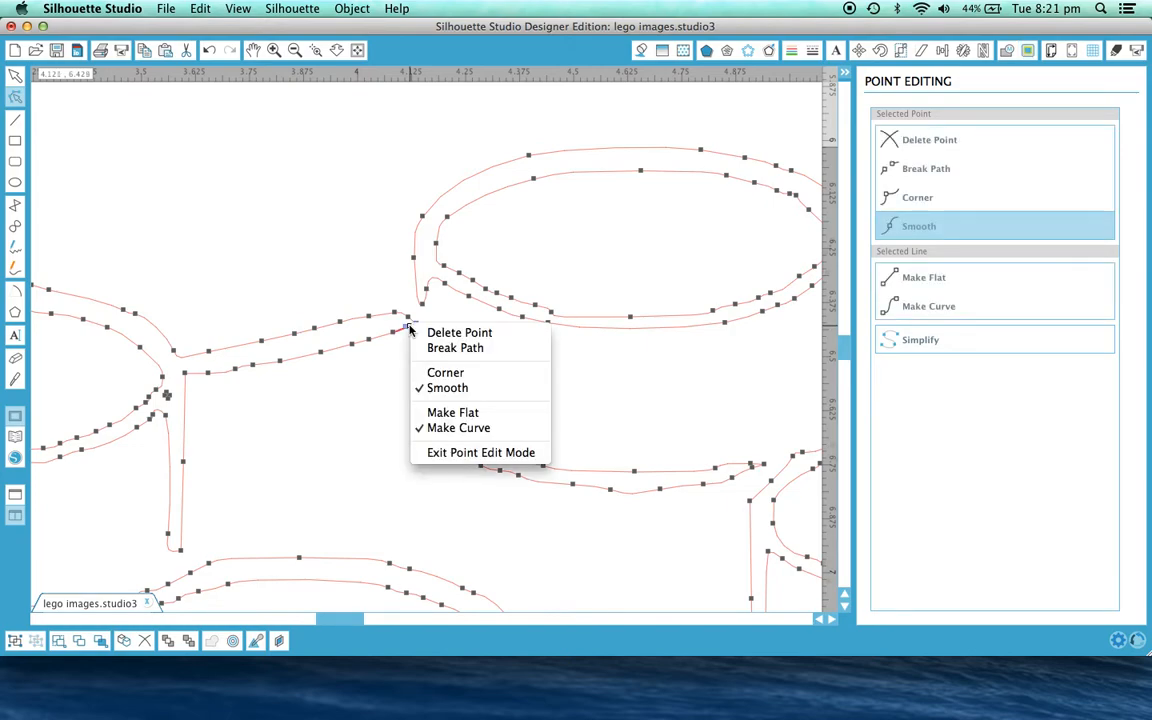
click(459, 354)
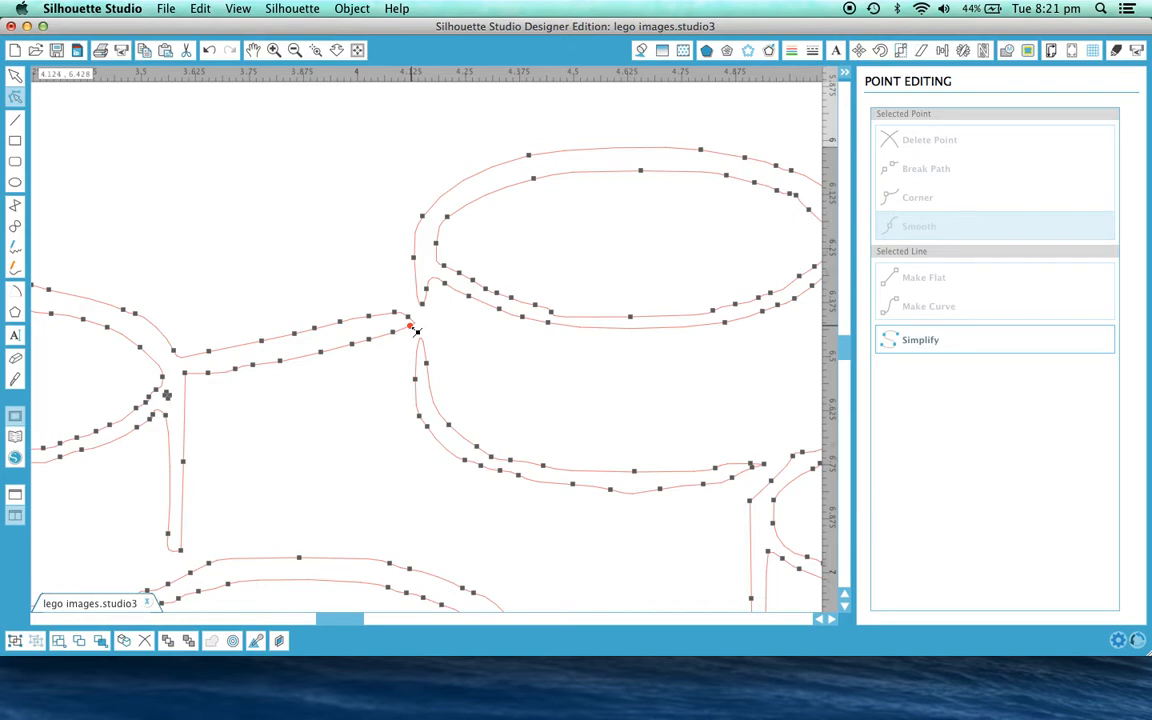
click(411, 327)
drag(429, 296, 366, 234)
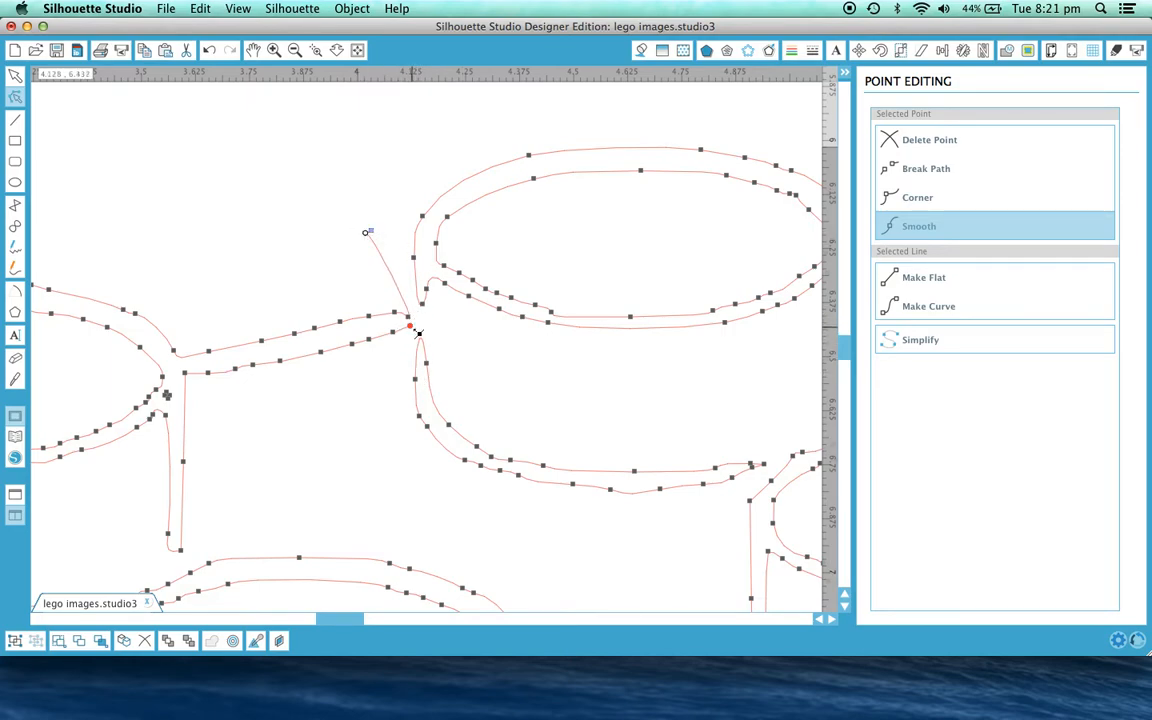
click(326, 271)
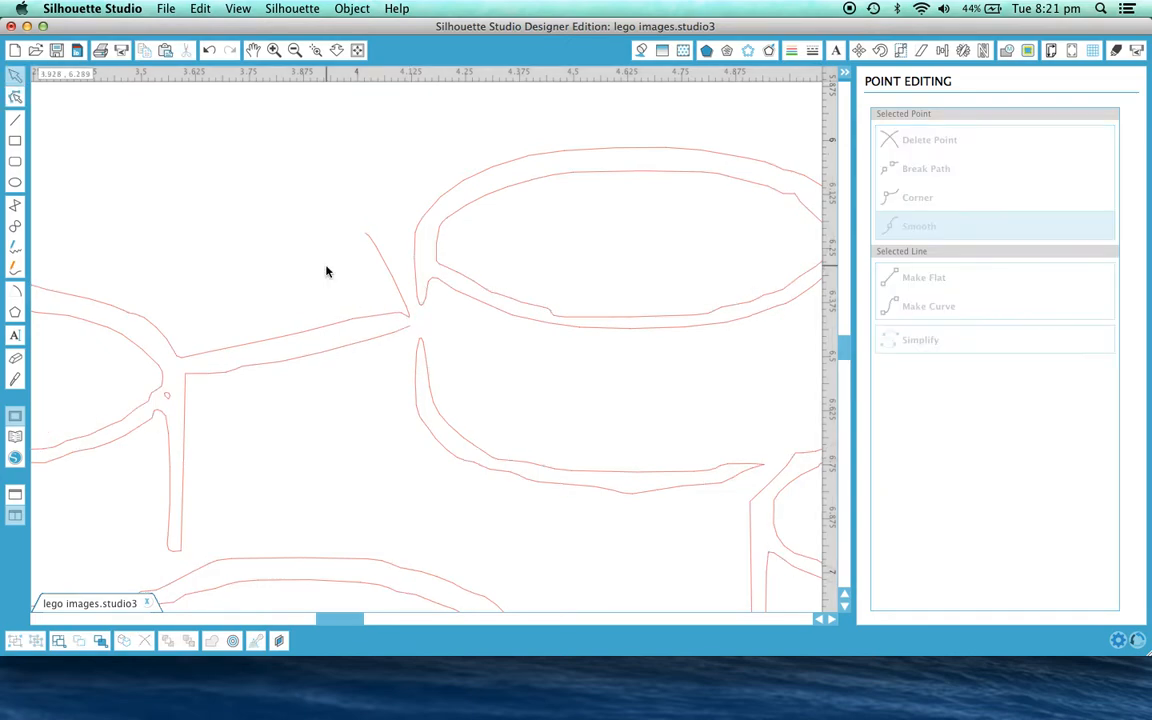
Step: Break the path at the lower-left tip of the rearmost stud's top rim and pull the inner loose end away
click(397, 336)
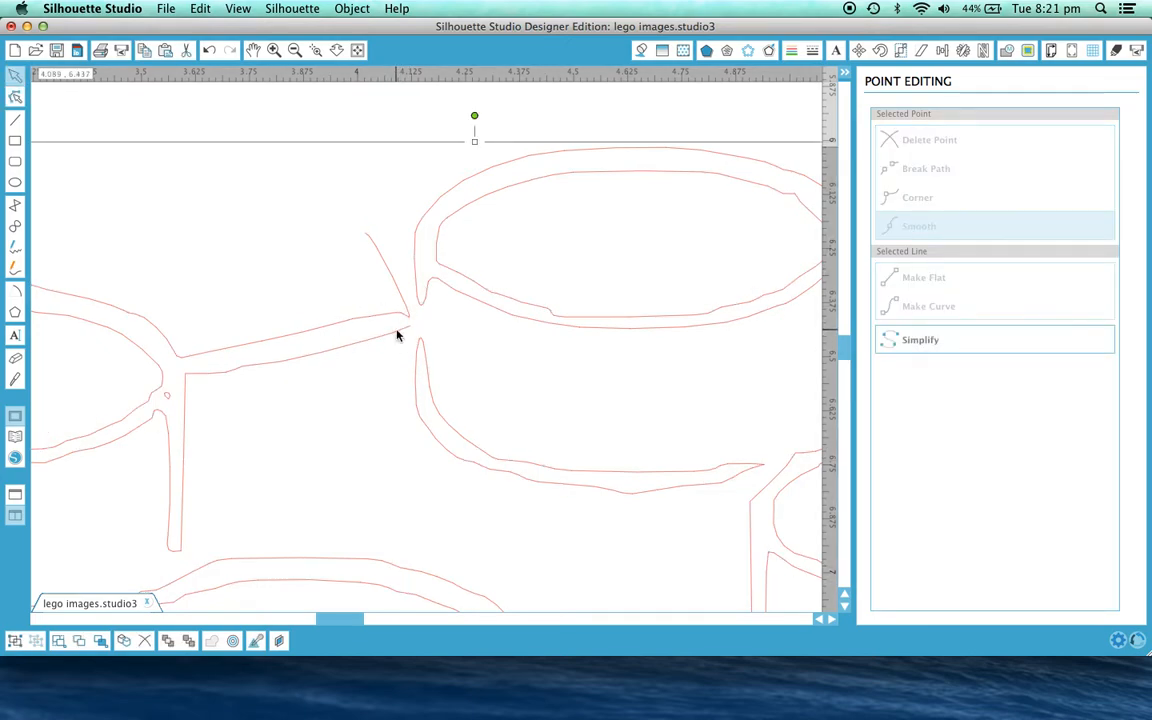
click(16, 97)
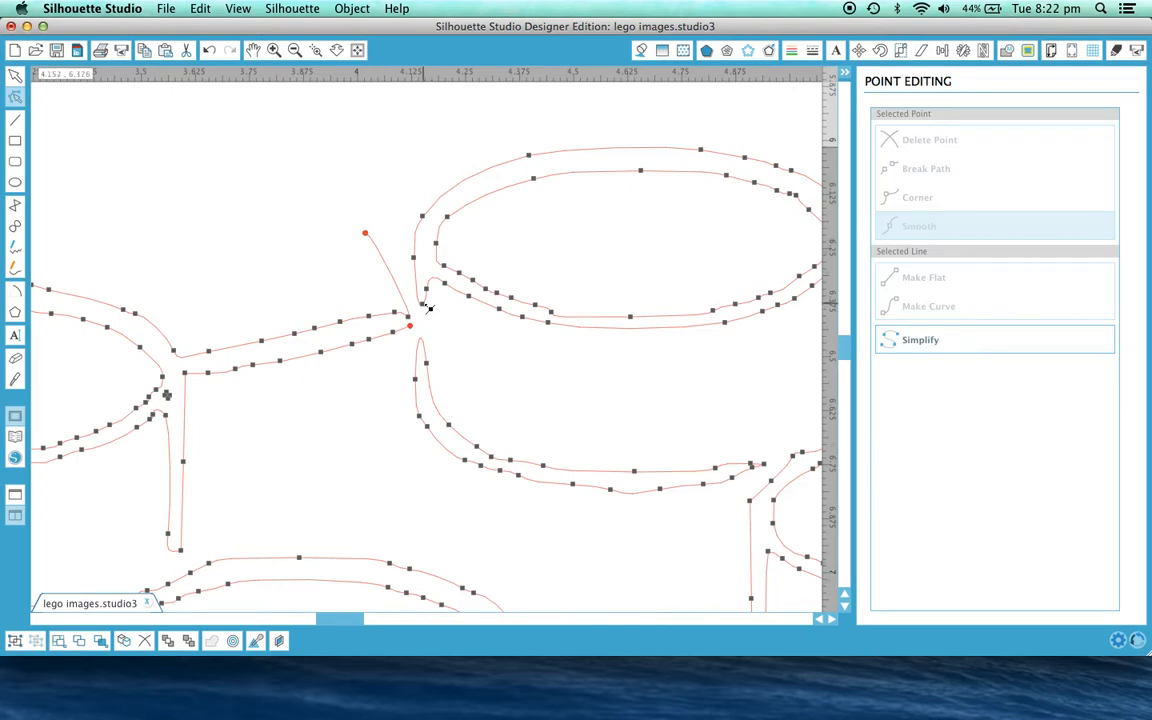
right_click(424, 305)
click(445, 325)
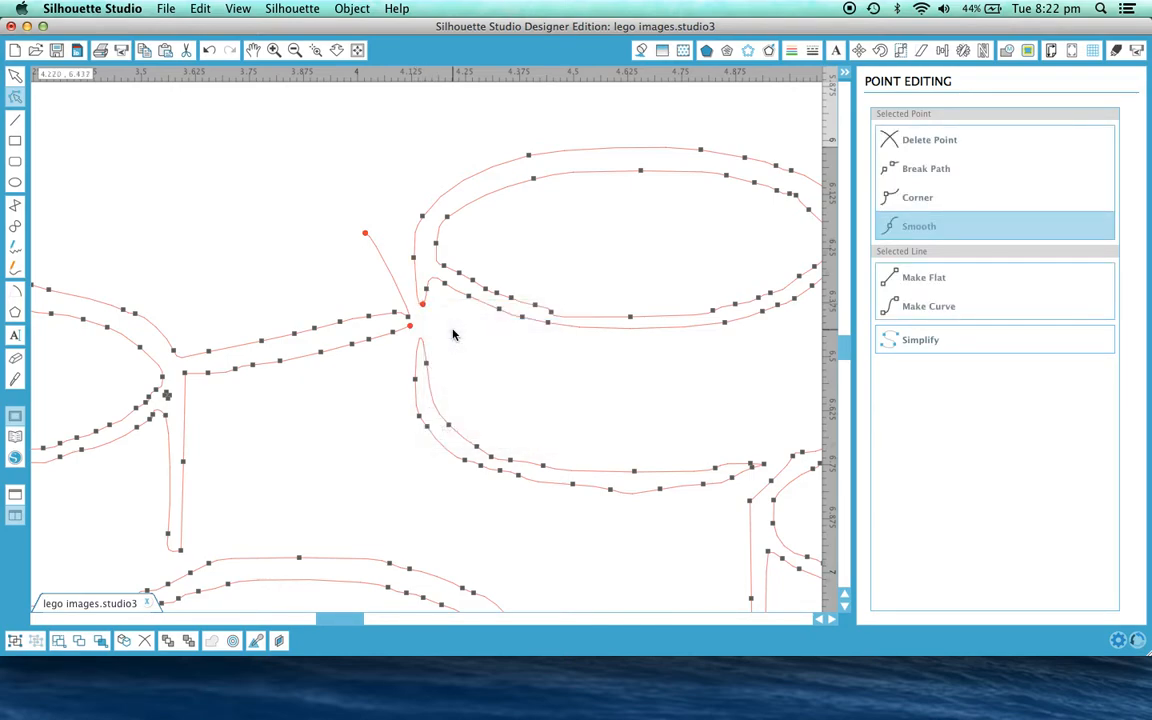
click(424, 308)
Step: Break the path near the upper tip of the rearmost stud's lower outline and join its outer loose end to the bar's lower end
right_click(431, 366)
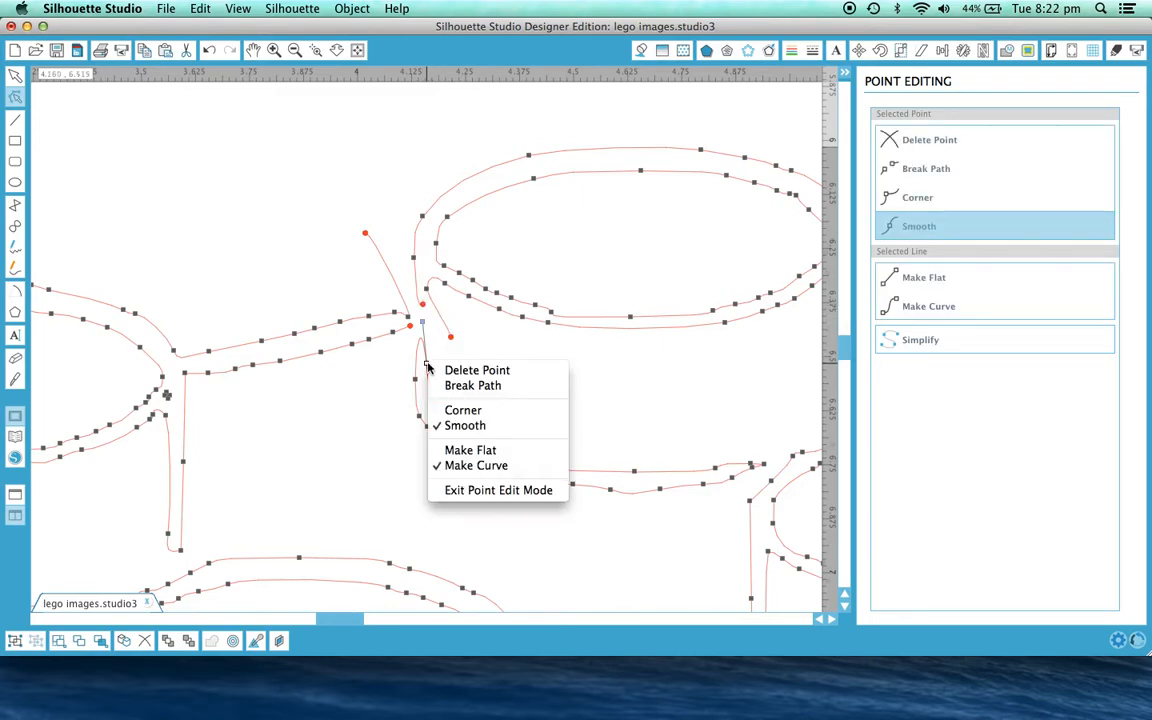
click(452, 392)
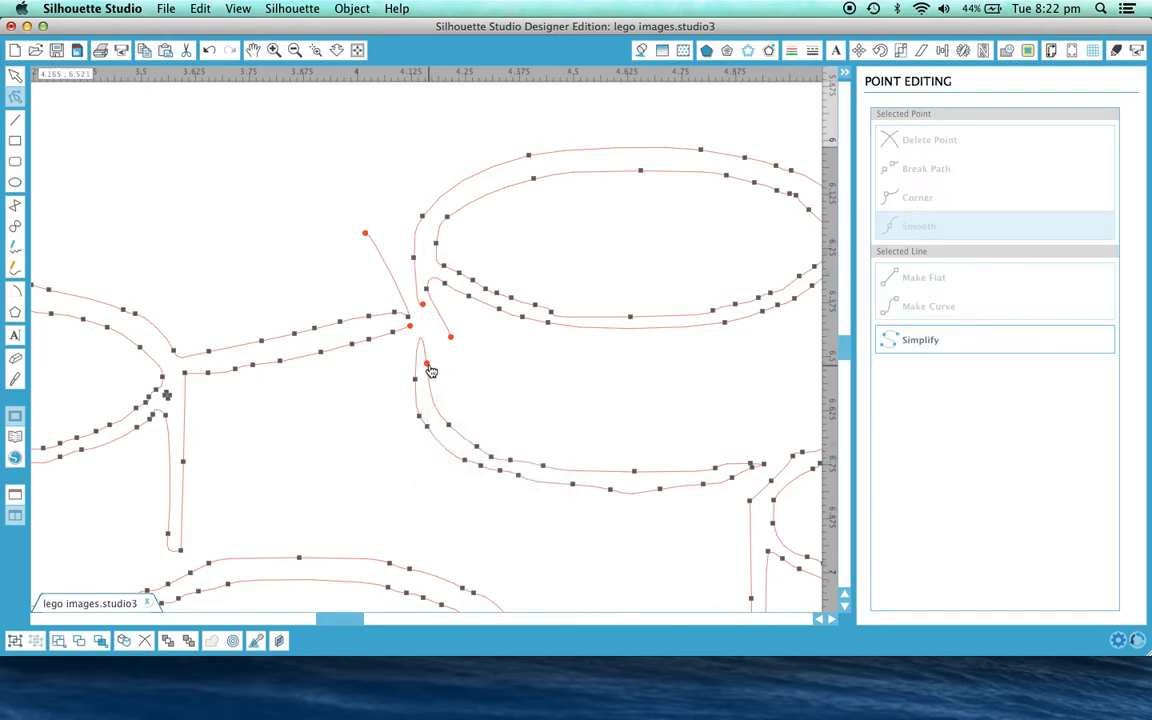
click(428, 365)
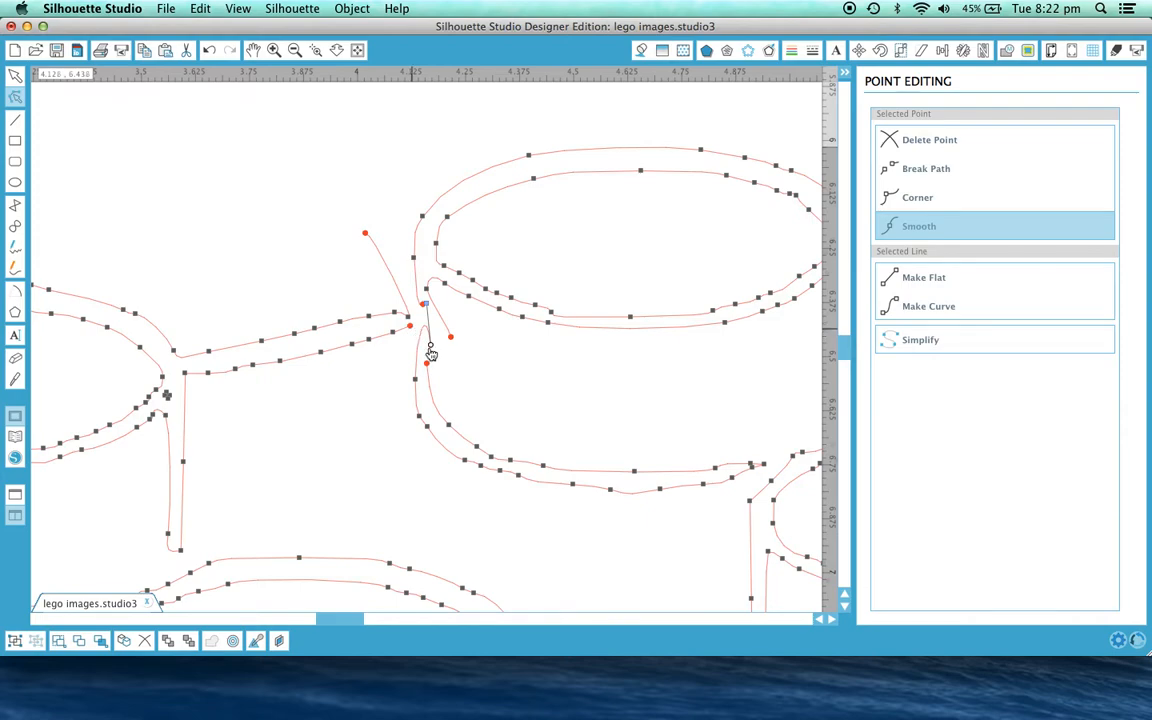
drag(438, 349, 409, 326)
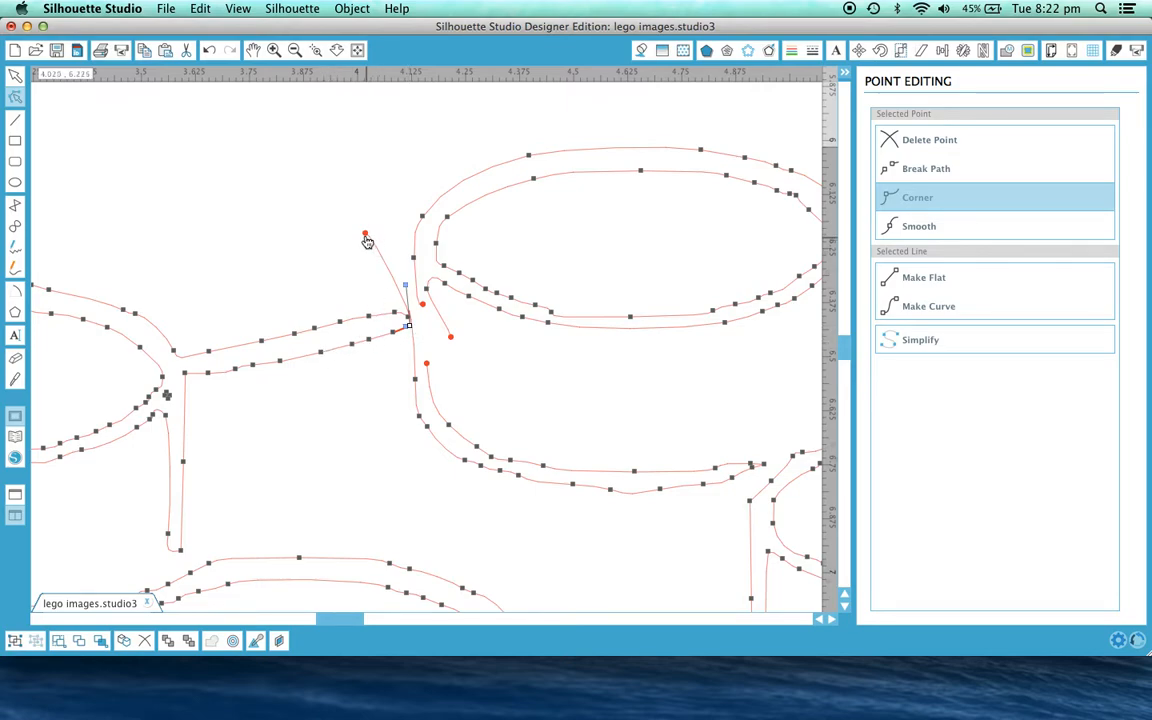
Step: Join the bar's upper loose end to the rearmost stud's outer rim end, and the inner rim end to the lower outline's remaining end
drag(370, 237, 445, 322)
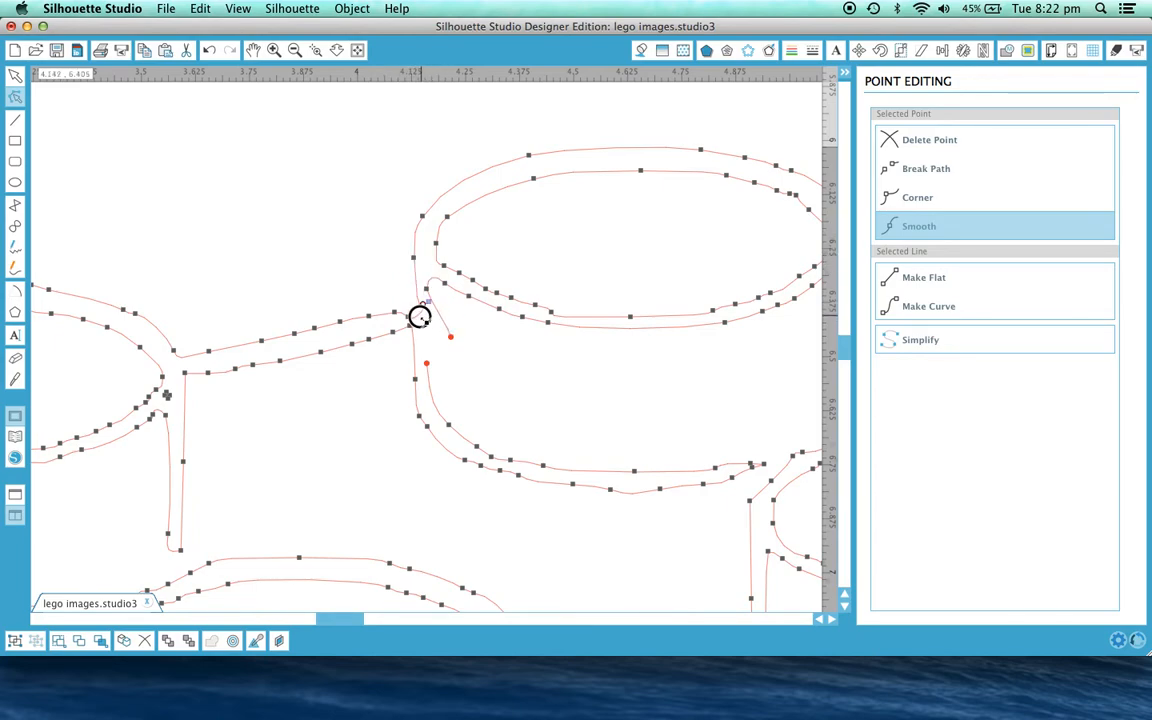
click(418, 312)
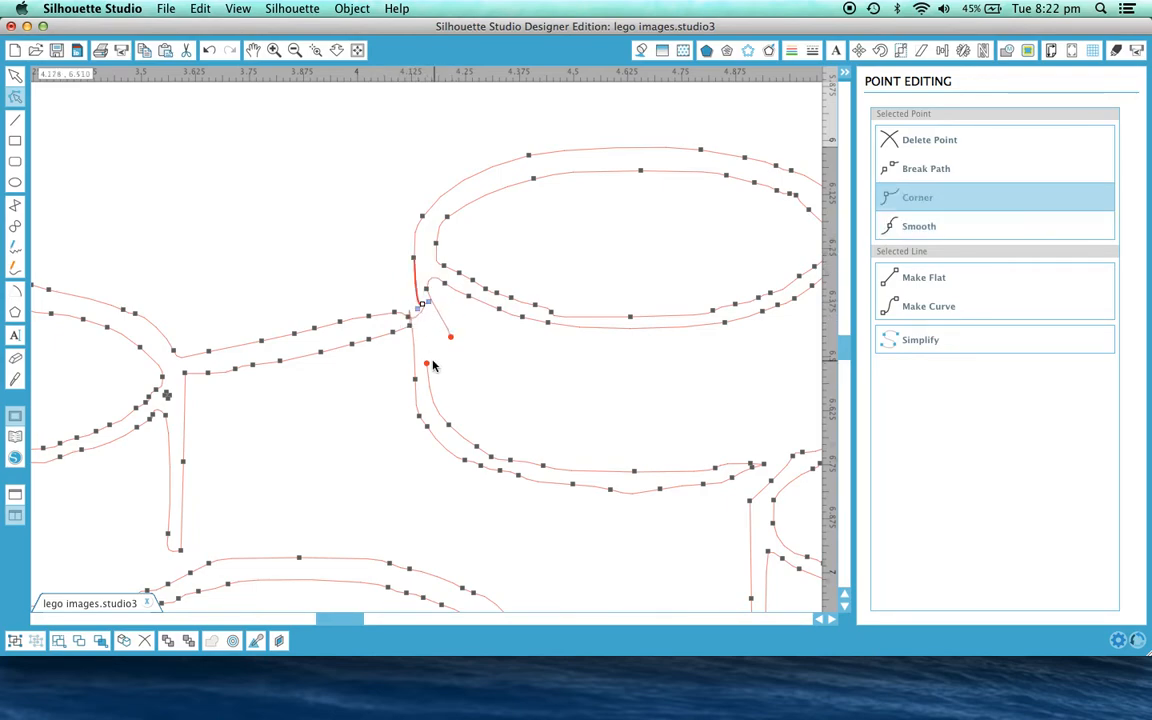
drag(454, 340, 400, 367)
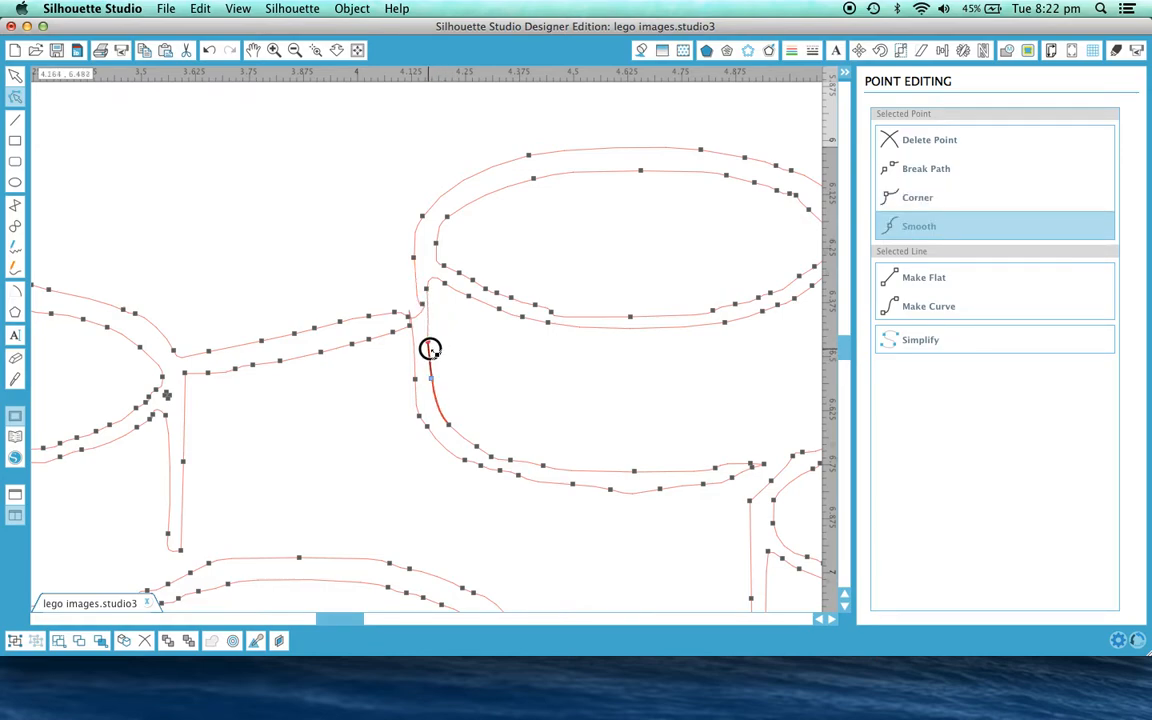
click(352, 433)
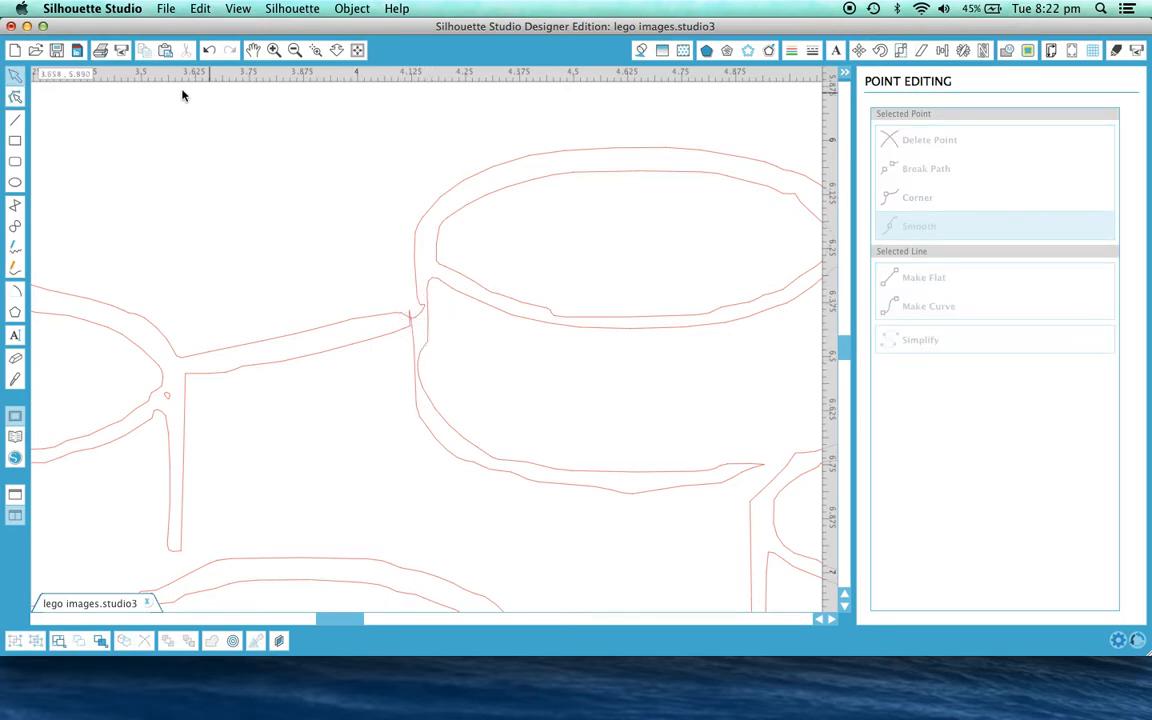
Step: Delete the two surplus points where the bar's upper and lower edges meet the rearmost stud
click(16, 99)
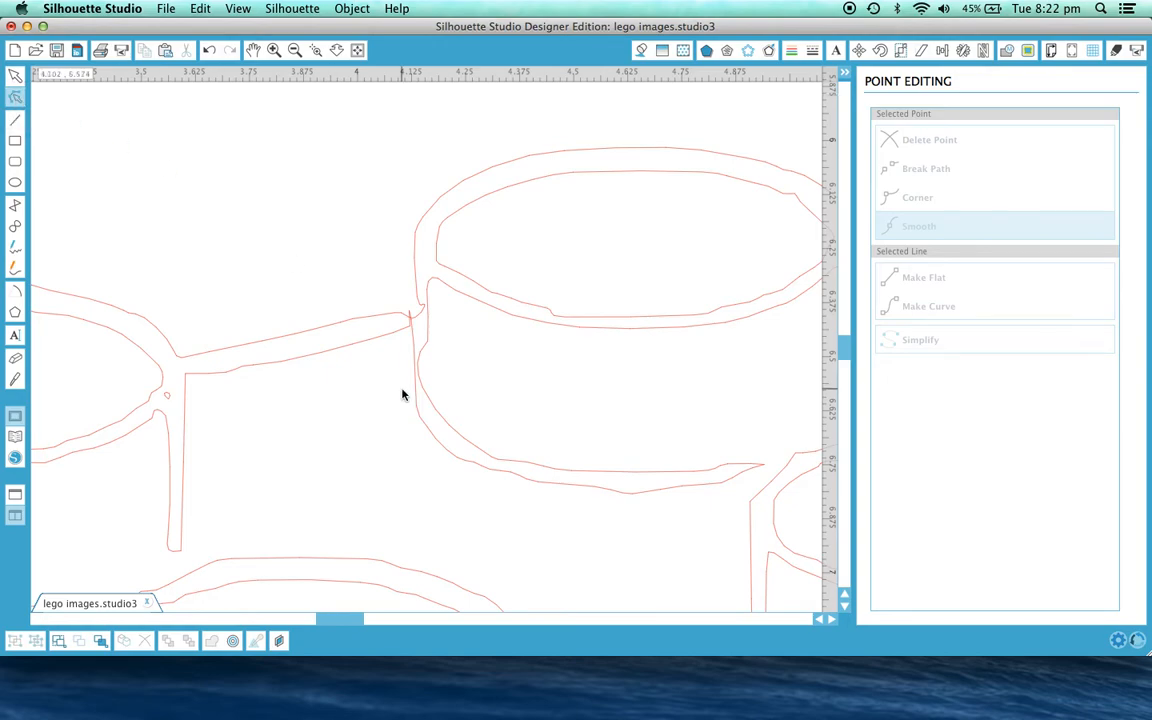
click(398, 333)
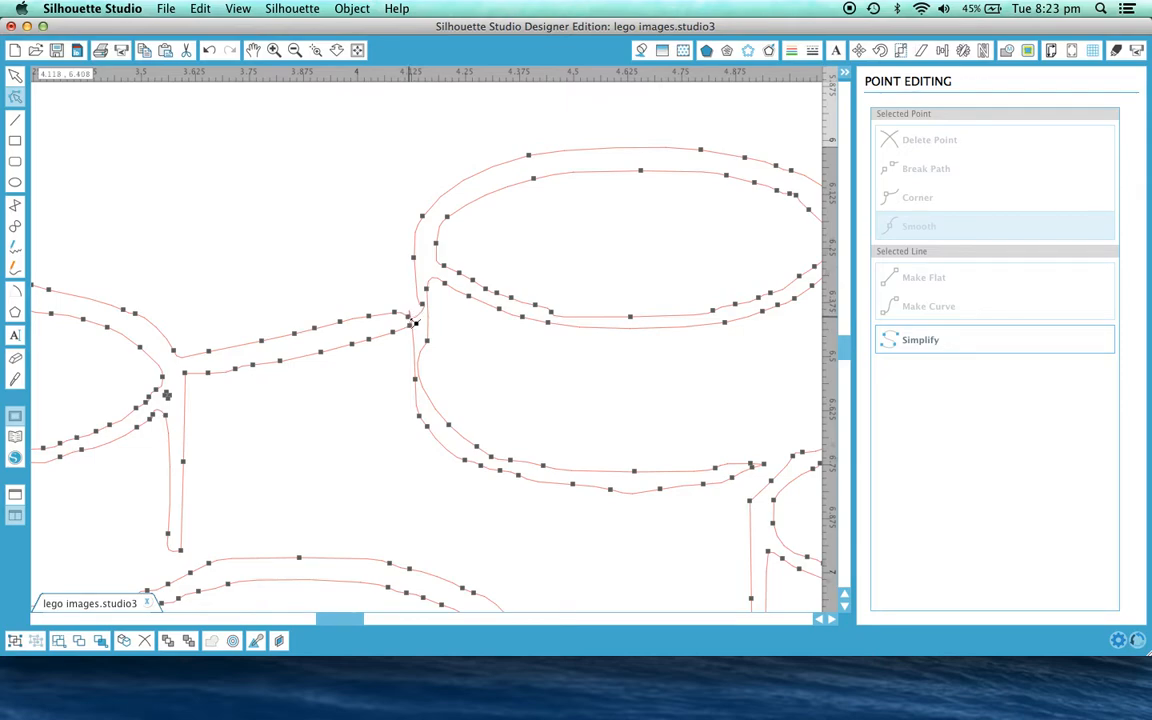
right_click(408, 322)
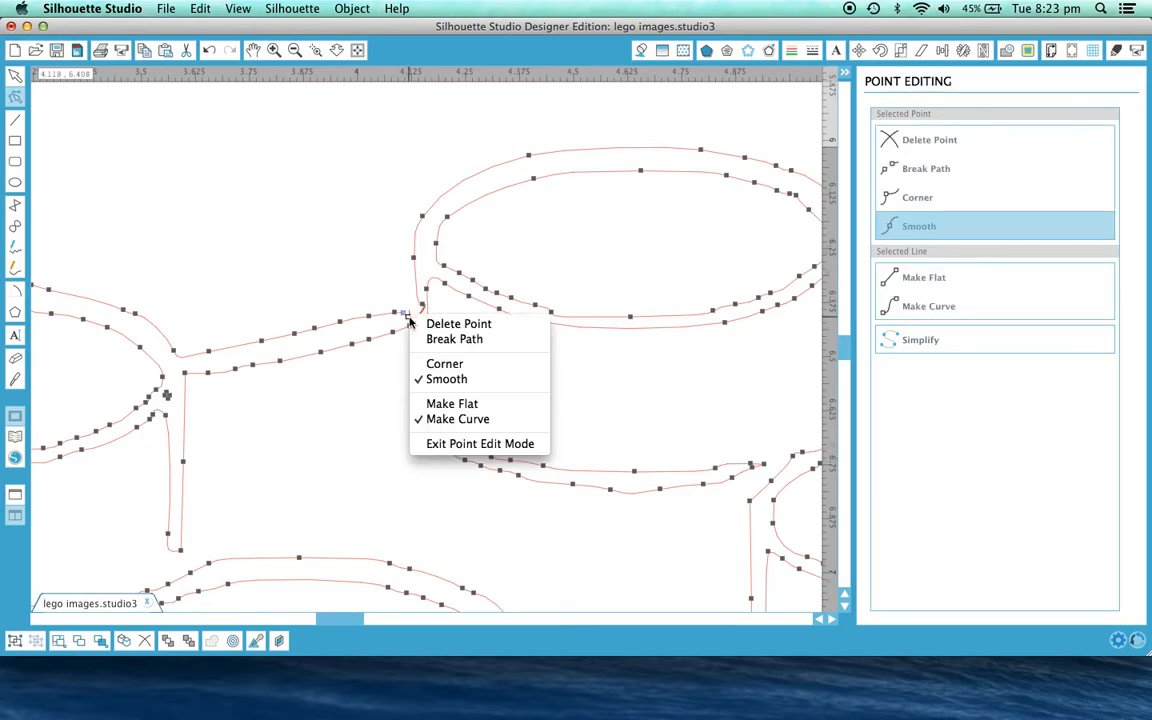
click(432, 326)
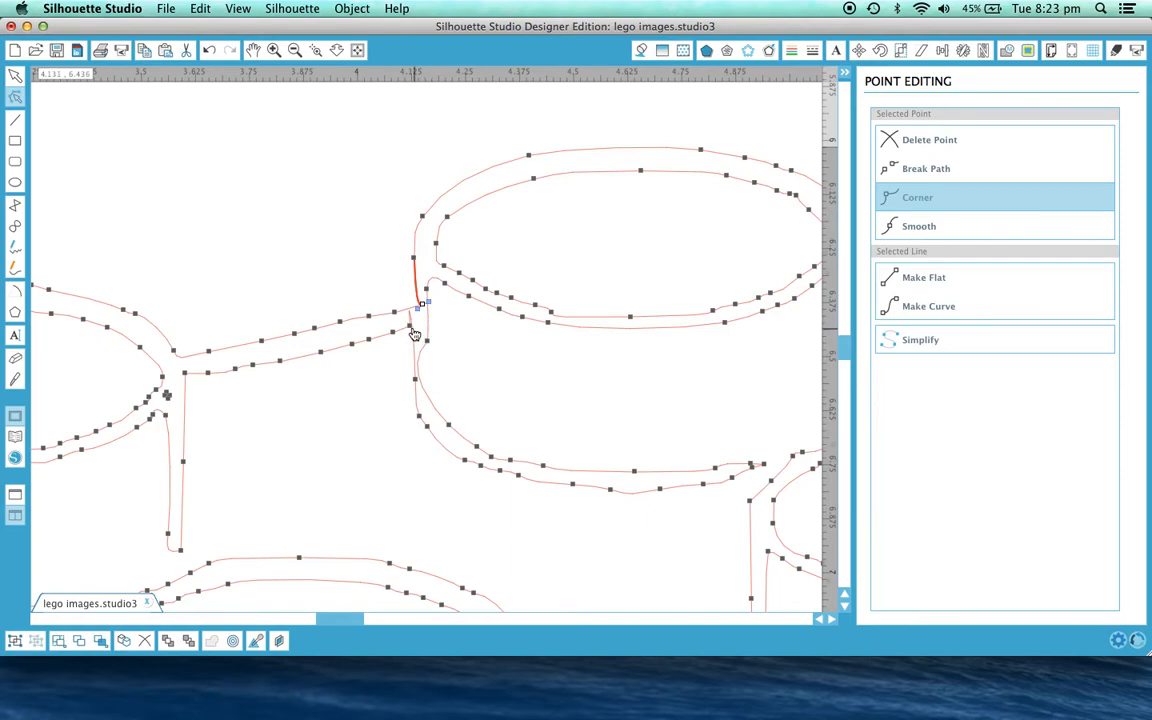
right_click(412, 324)
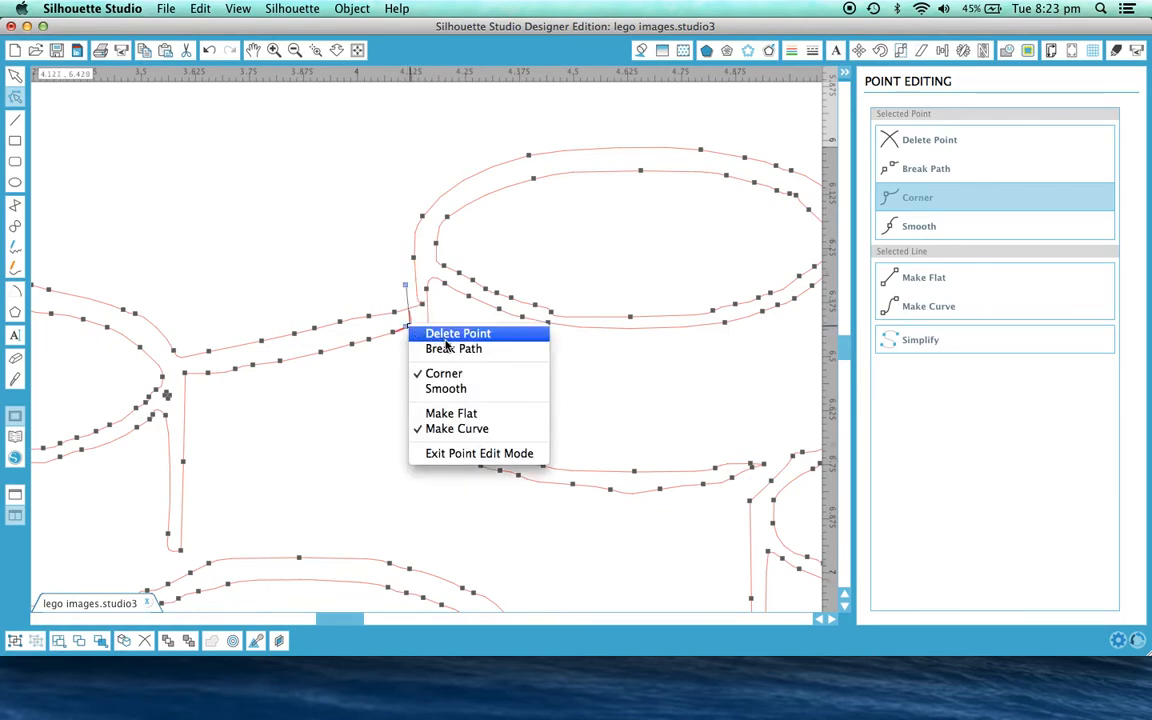
click(440, 330)
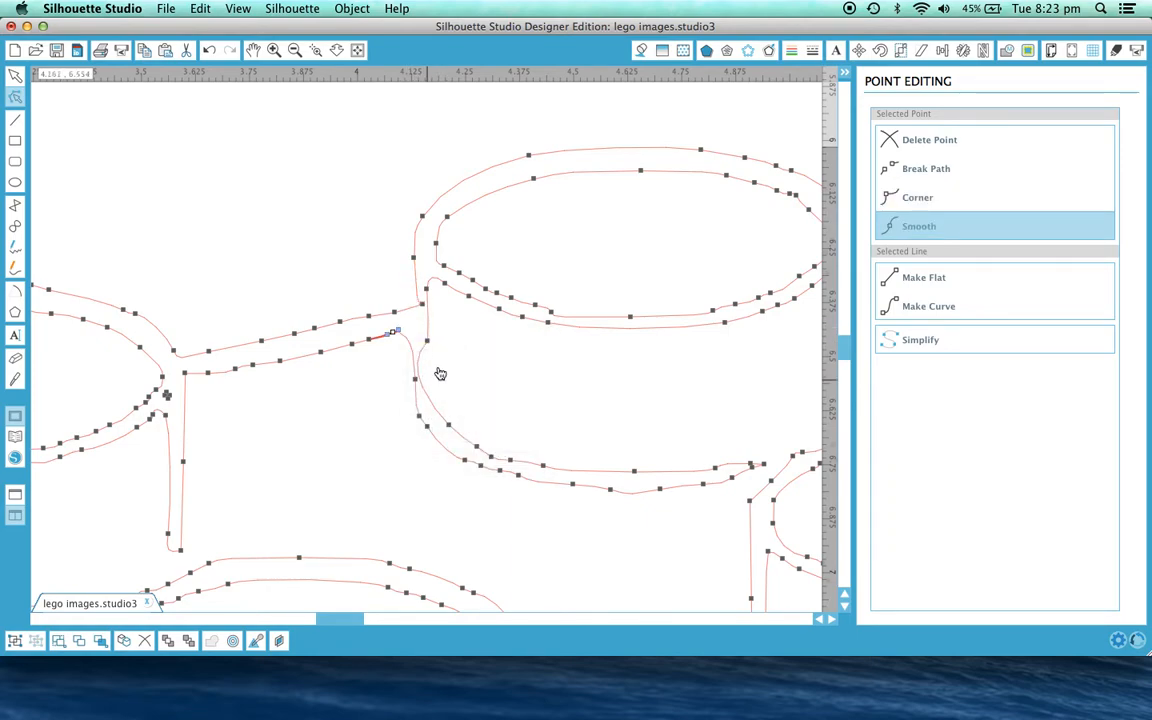
Step: Smooth and slightly shift the kinked point on the rearmost stud's left inner side, and move the rim's corner point at the bar outward
click(433, 400)
click(428, 341)
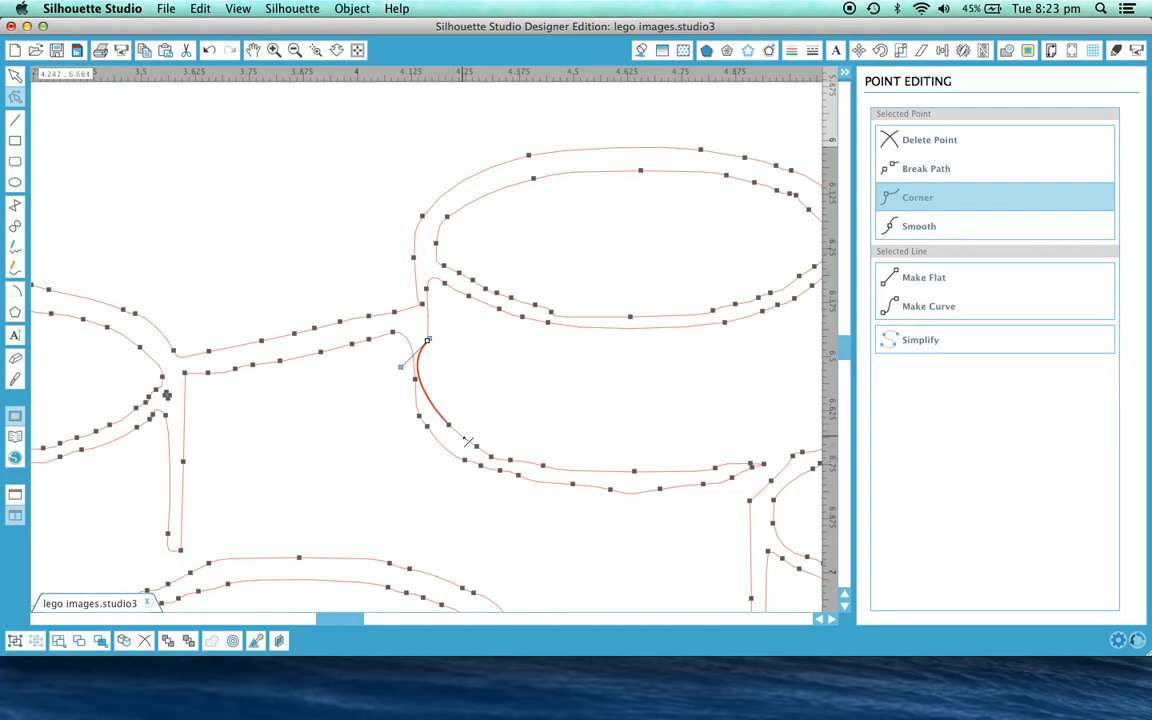
click(416, 379)
click(921, 229)
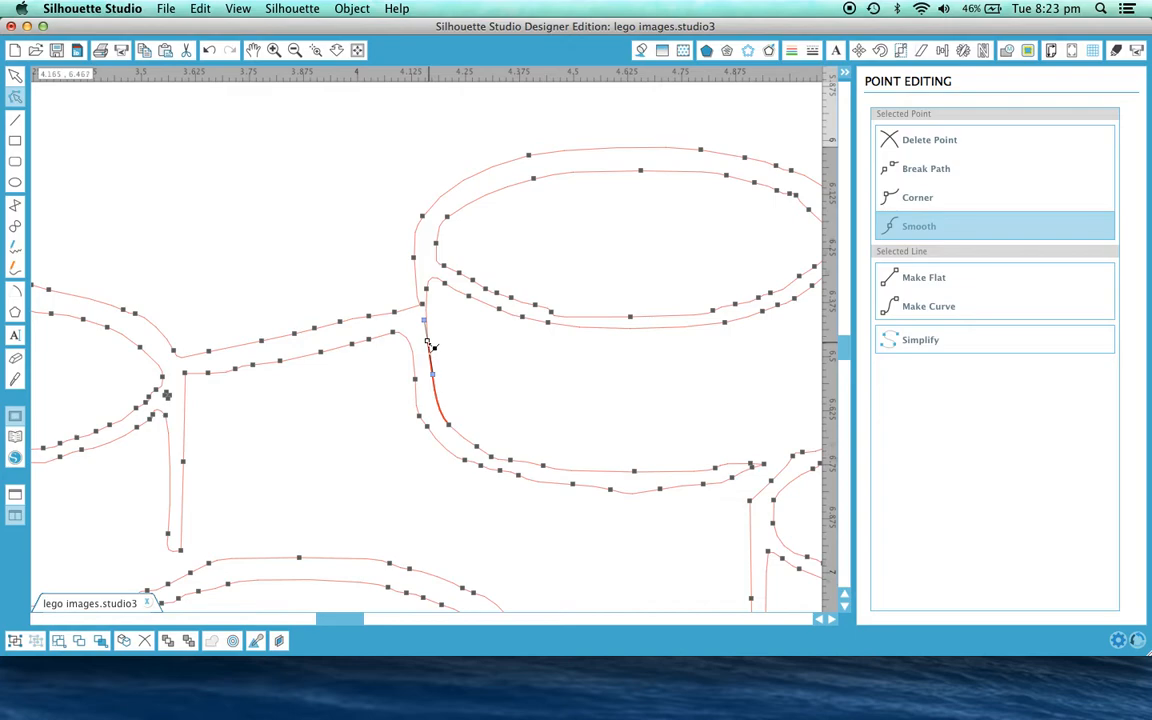
mouse_move(428, 342)
mouse_down()
mouse_move(476, 350)
mouse_move(540, 397)
mouse_move(458, 347)
mouse_move(430, 344)
mouse_up()
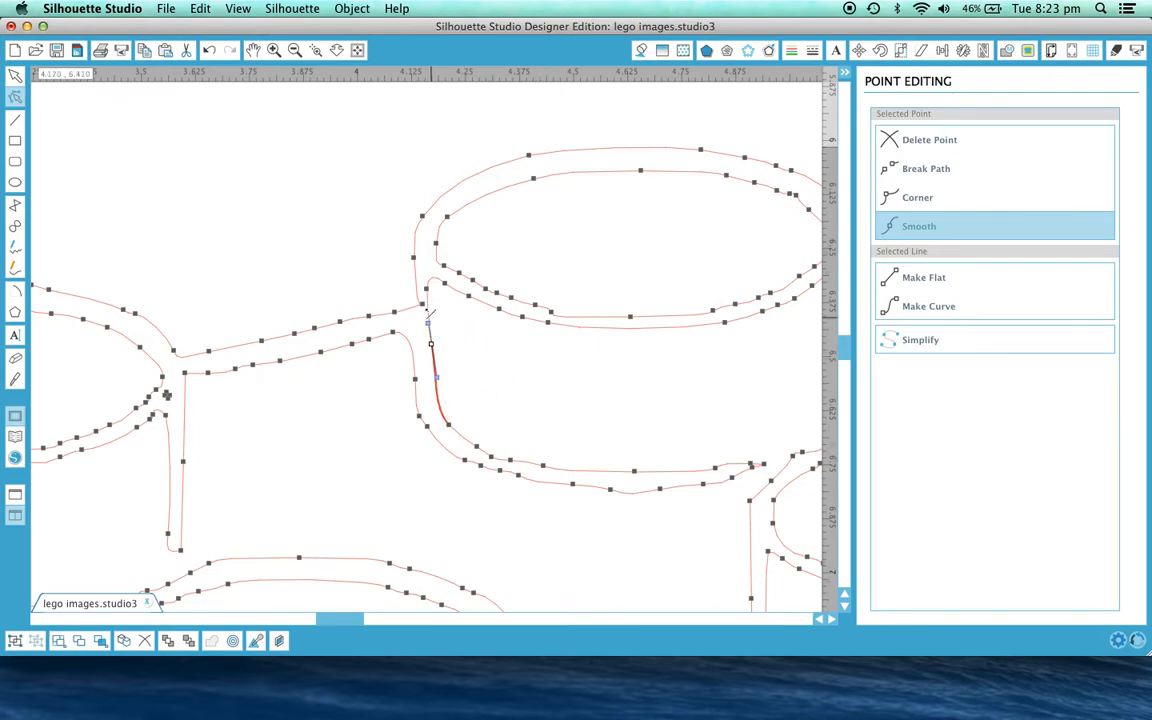
drag(420, 302, 411, 300)
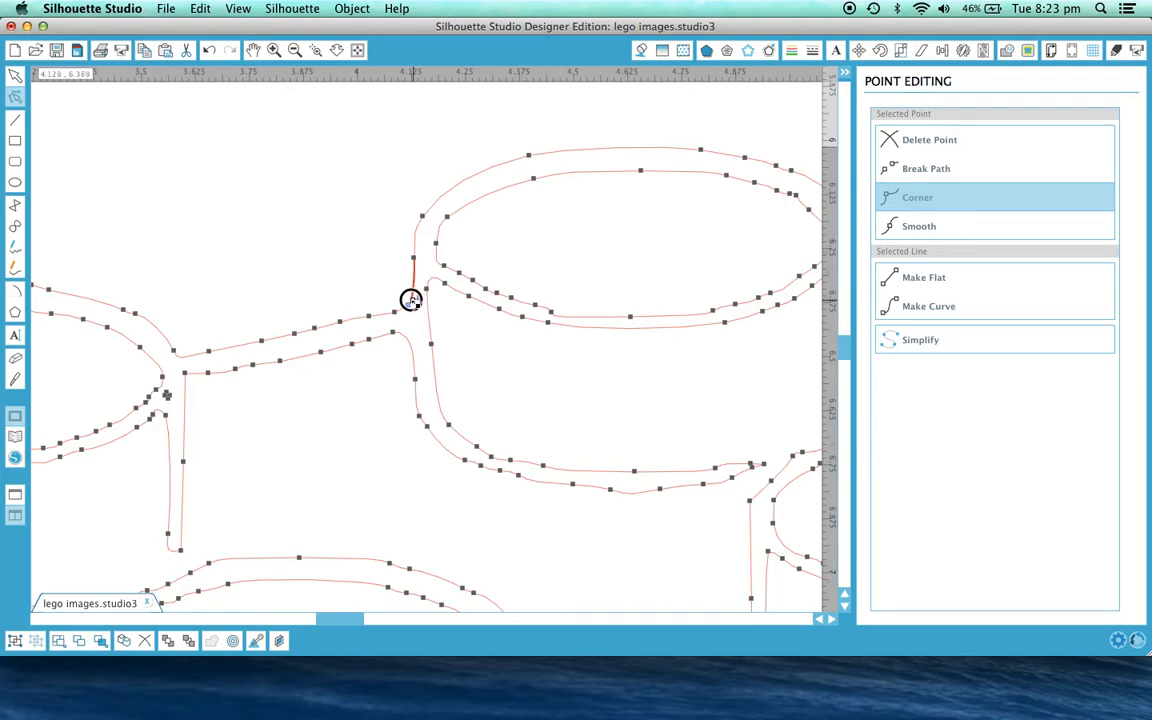
click(481, 327)
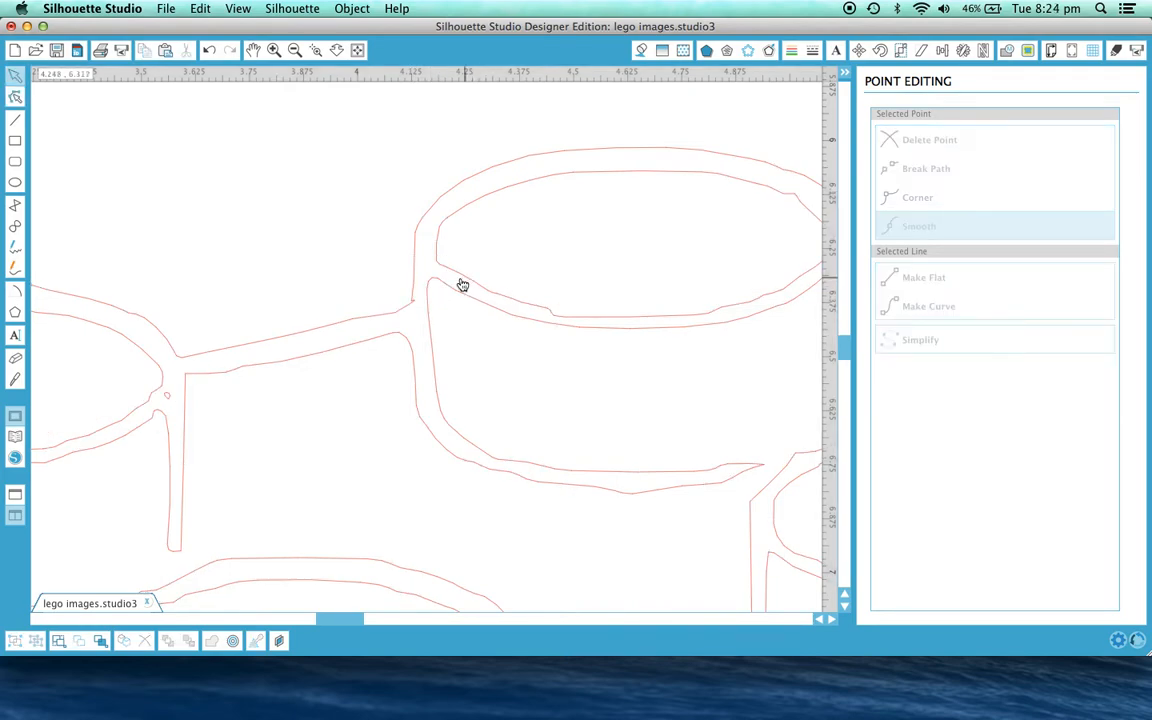
Step: Simplify the traced Lego outline repeatedly to reduce its number of points
click(404, 314)
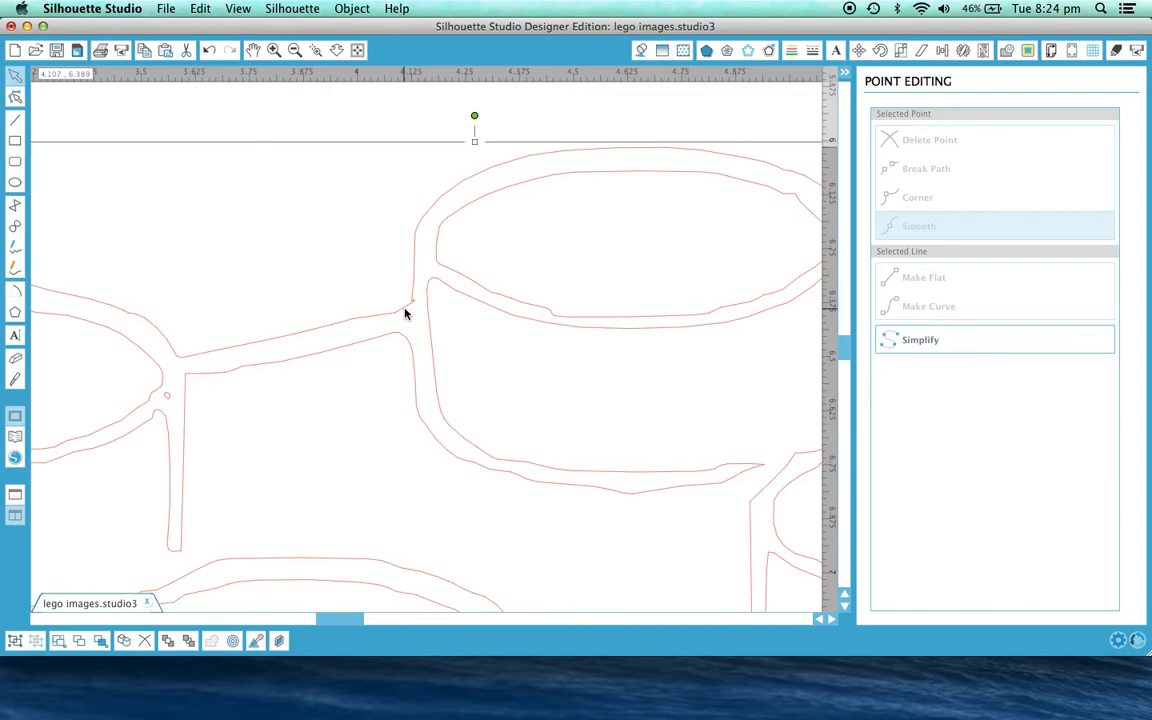
click(15, 96)
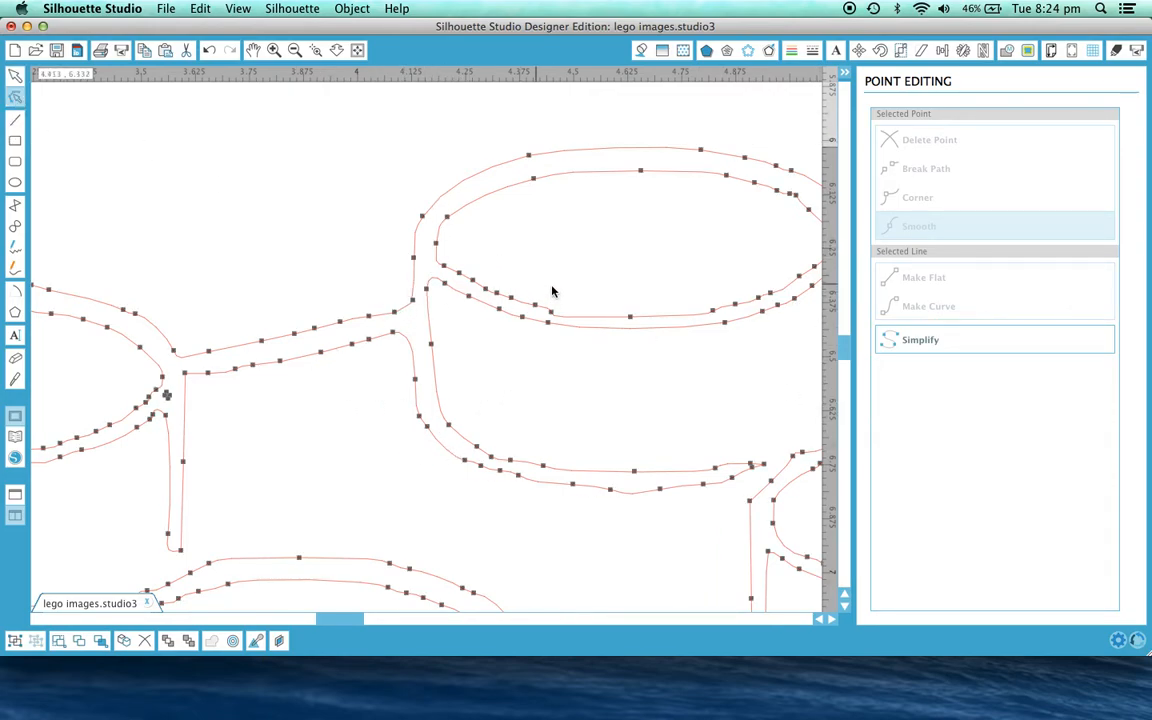
click(920, 341)
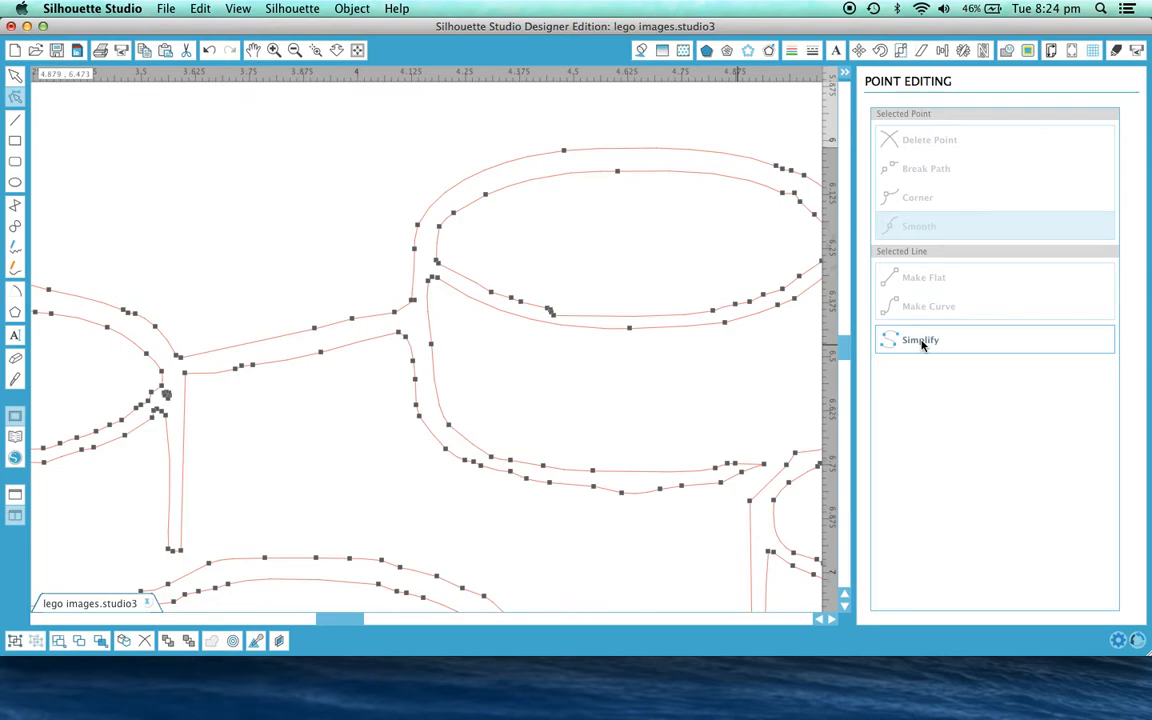
click(921, 341)
click(921, 341)
click(921, 341)
click(921, 341)
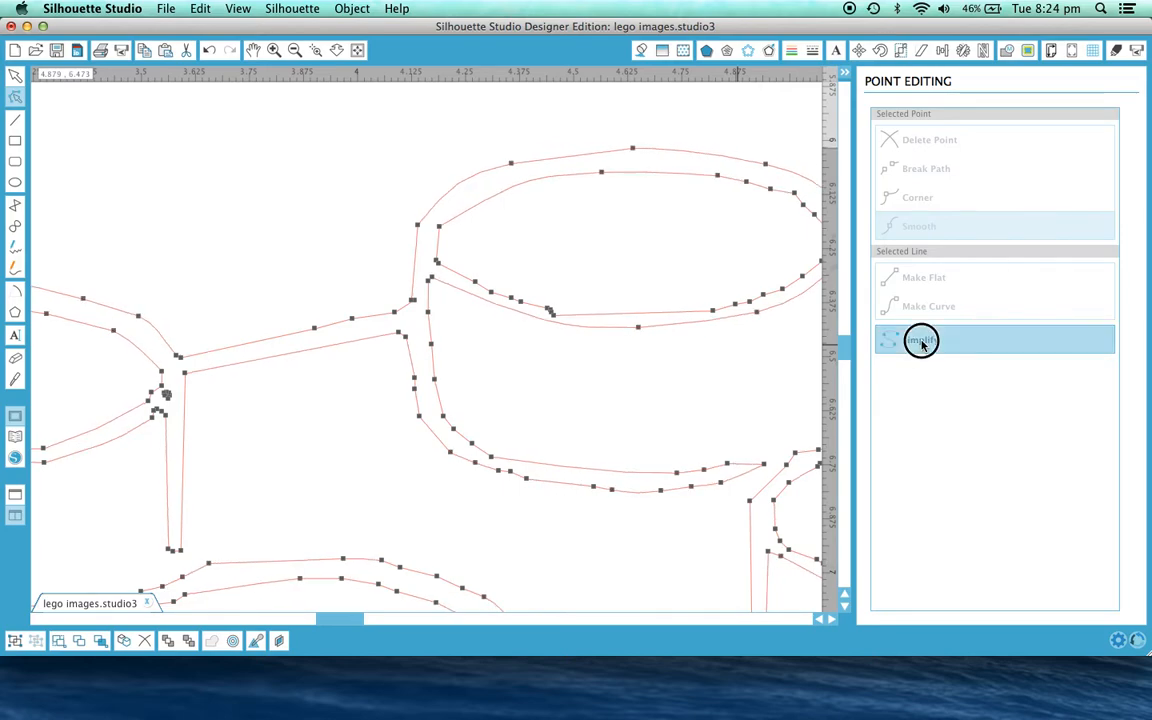
click(921, 341)
click(921, 341)
click(921, 341)
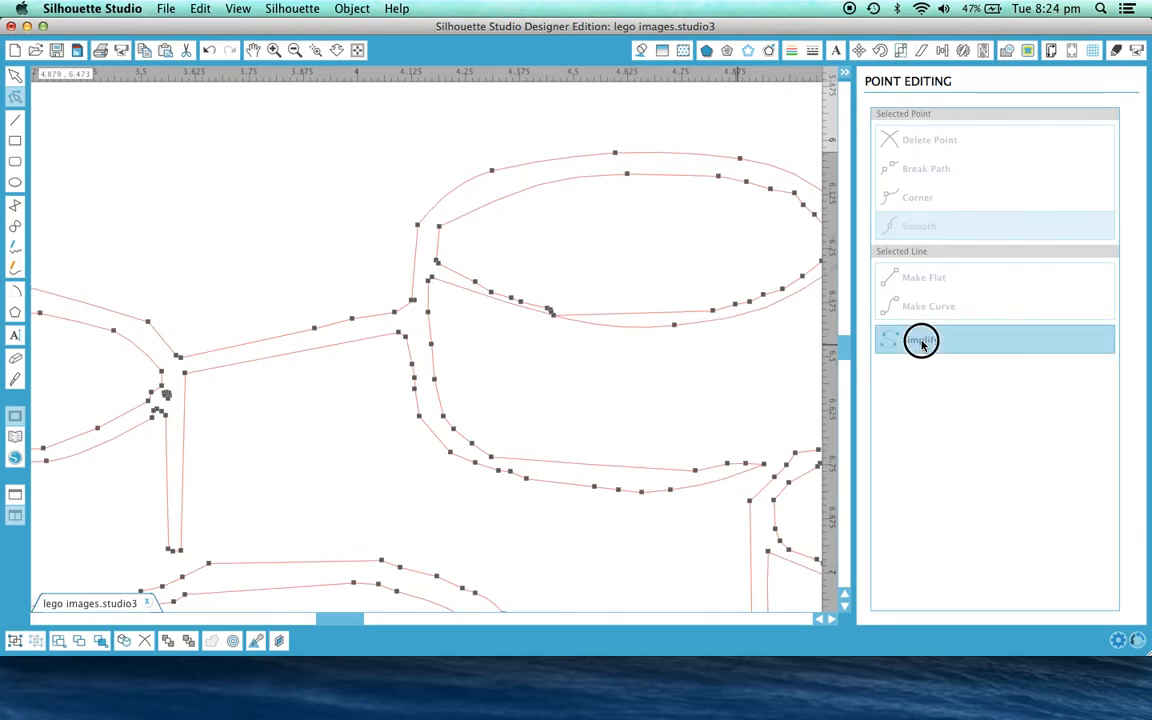
click(921, 341)
click(921, 341)
click(921, 341)
click(921, 341)
click(921, 341)
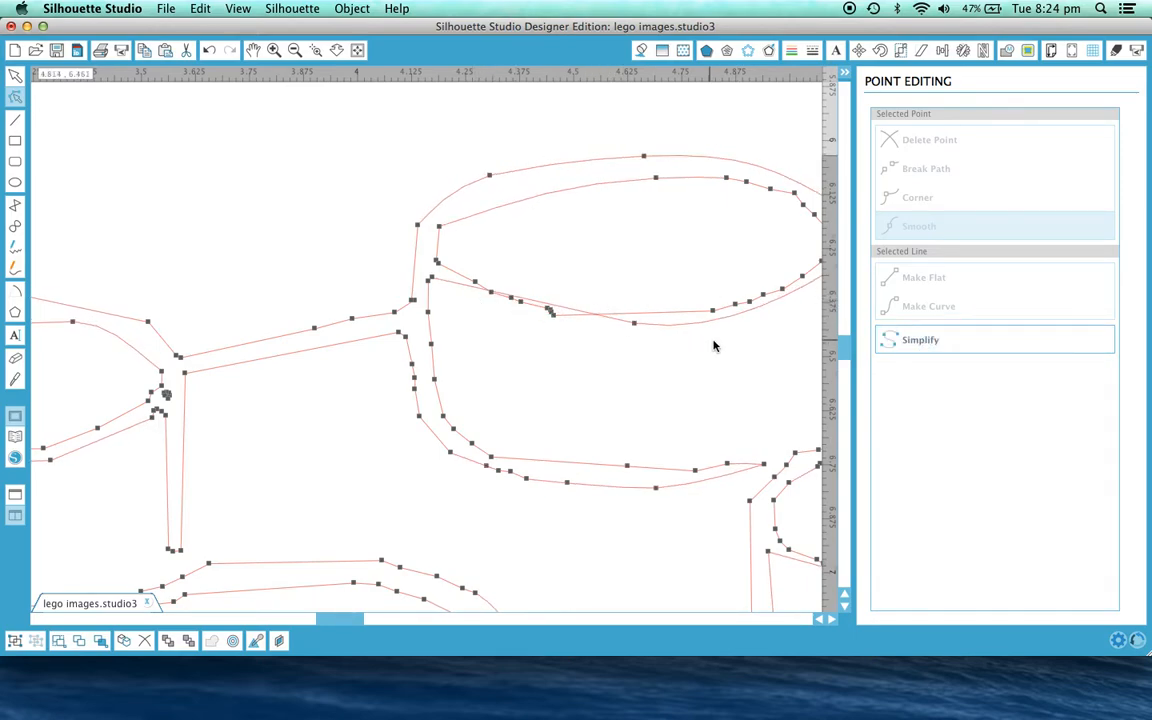
Step: Undo all the simplifications of the traced outline
click(209, 52)
click(209, 52)
click(209, 52)
click(209, 52)
click(209, 52)
click(209, 52)
click(209, 52)
click(209, 52)
click(209, 52)
click(209, 52)
click(209, 52)
click(209, 52)
click(209, 52)
click(209, 52)
click(209, 52)
click(209, 52)
click(209, 52)
click(209, 52)
click(209, 52)
click(209, 52)
click(209, 52)
click(209, 52)
click(209, 52)
click(209, 52)
click(209, 52)
click(209, 52)
click(209, 52)
click(209, 52)
click(209, 52)
click(209, 52)
click(209, 52)
click(209, 52)
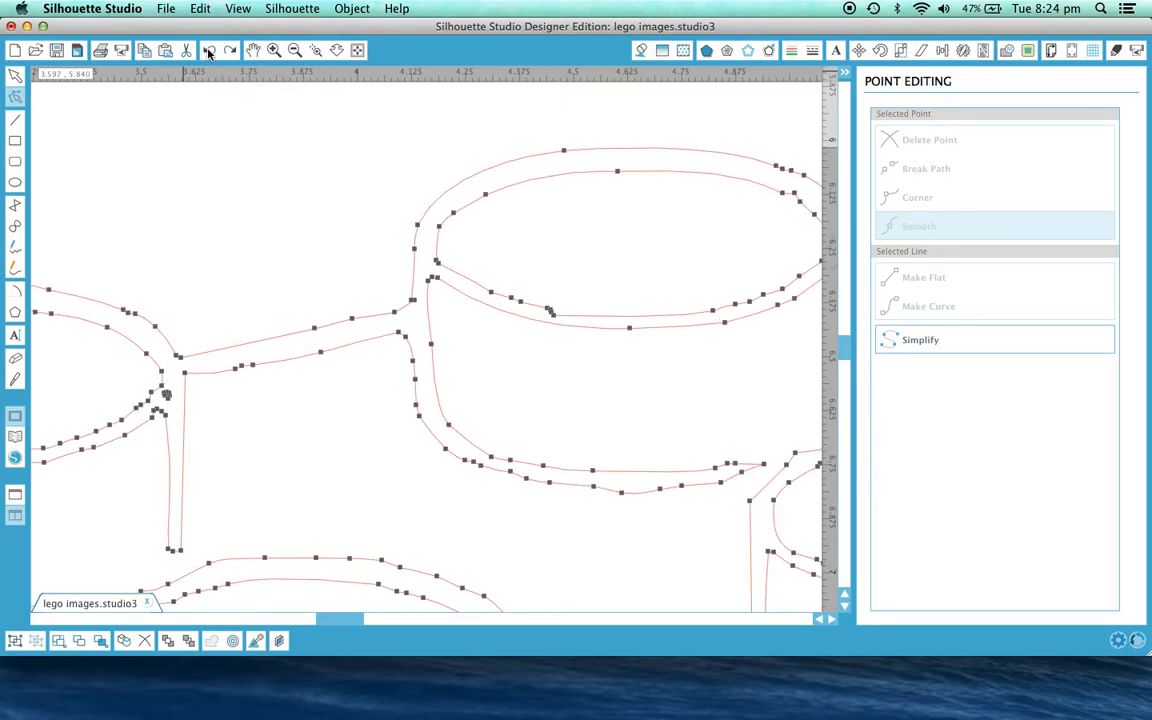
click(209, 52)
click(209, 52)
click(209, 52)
Step: Delete the whole traced Lego outline from the page
click(410, 312)
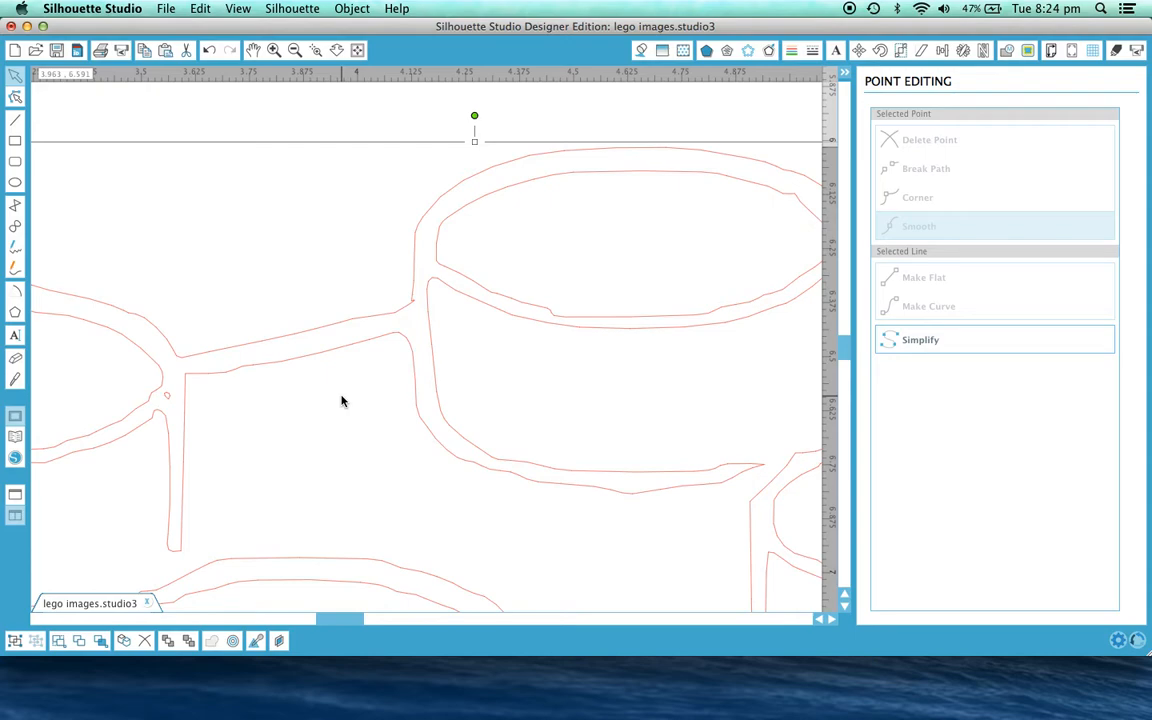
key(Delete)
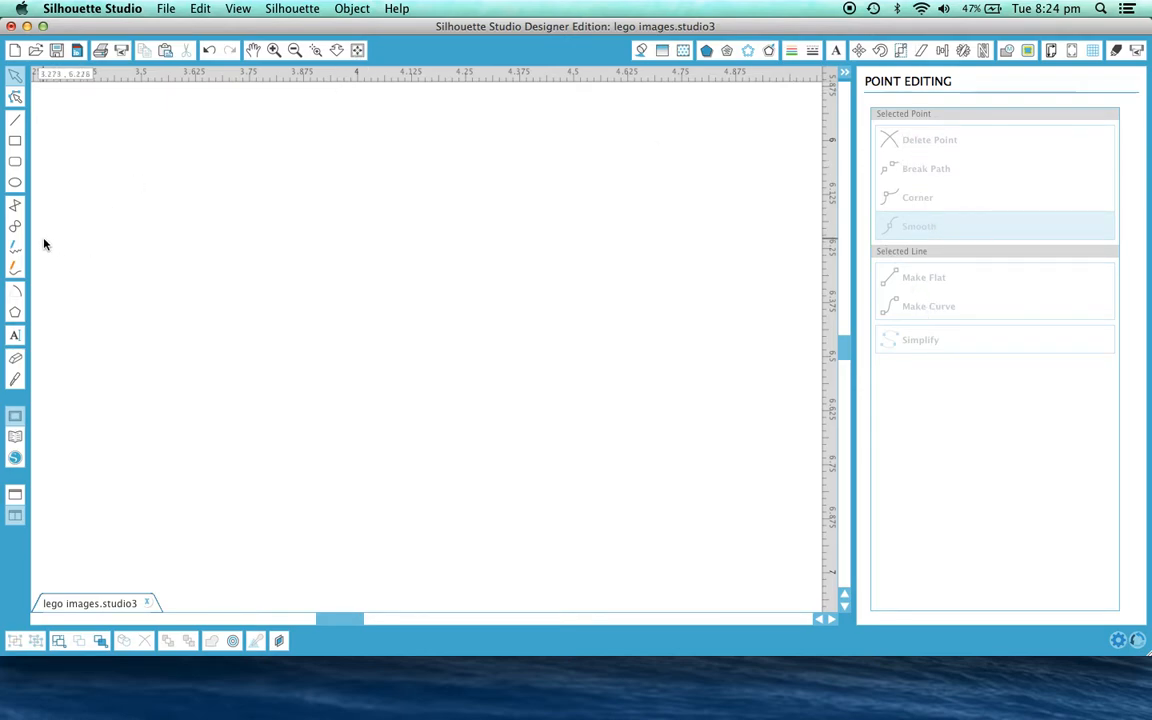
Step: Draw a regular polygon about 0.6 in wide and reduce it to 3 sides
click(15, 311)
drag(350, 238, 395, 308)
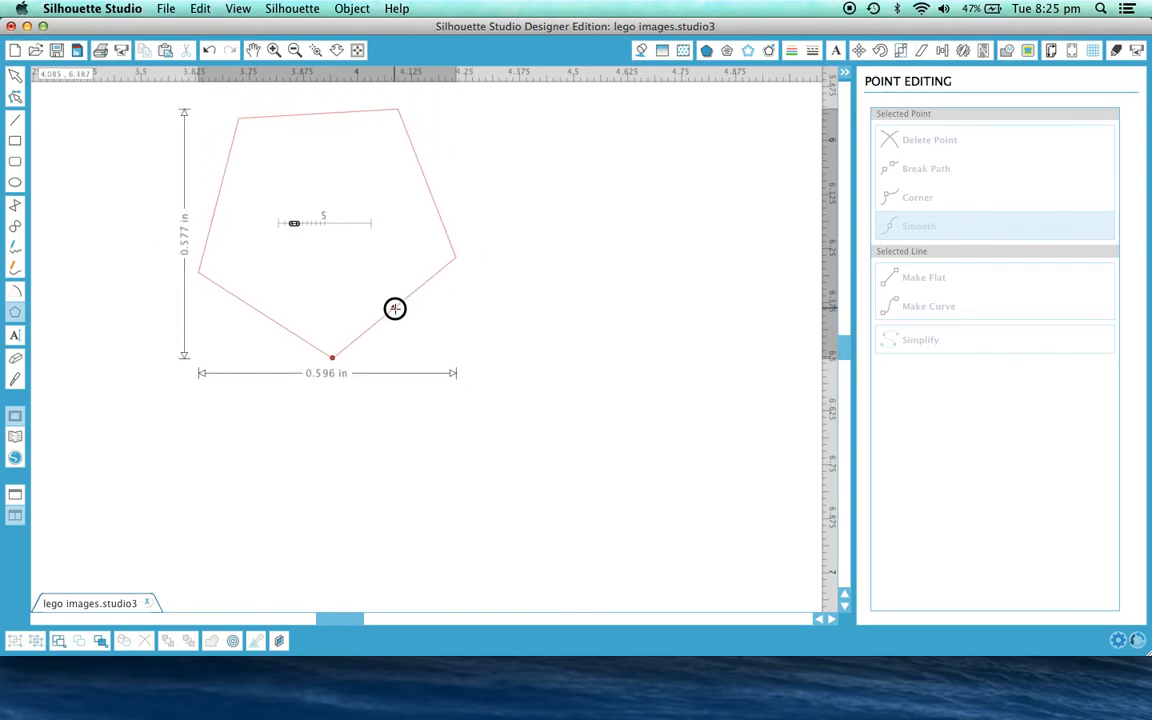
click(394, 308)
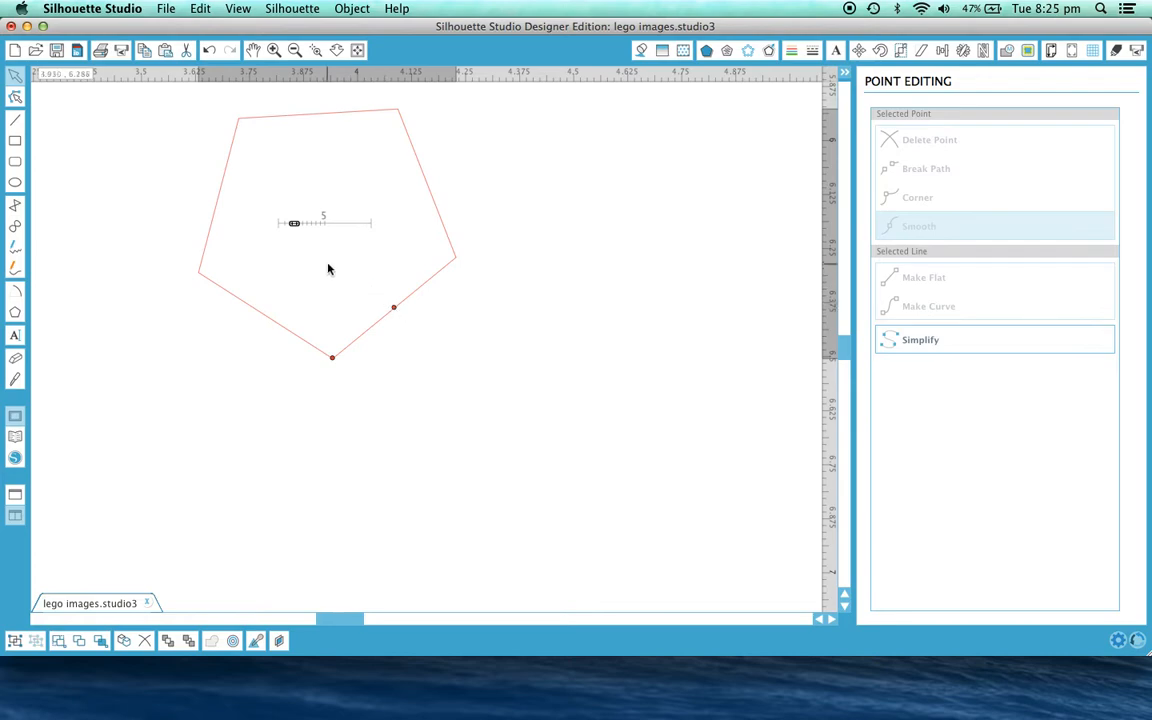
drag(294, 224, 284, 224)
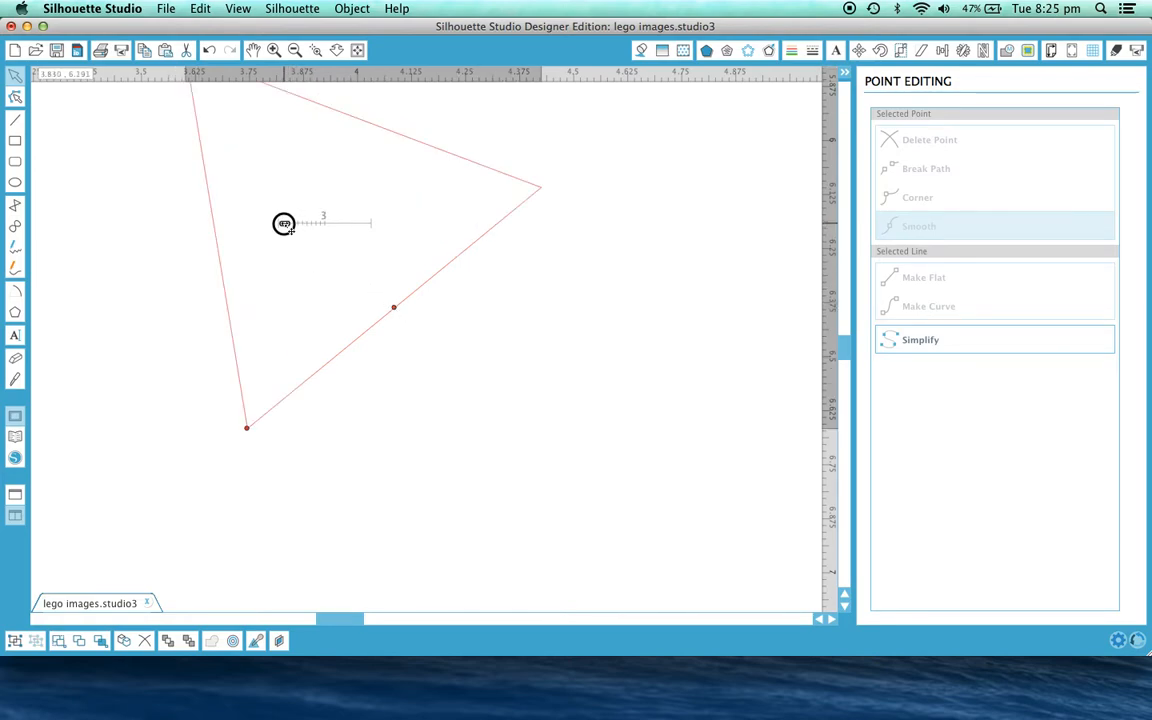
scroll(682, 379, up, 3)
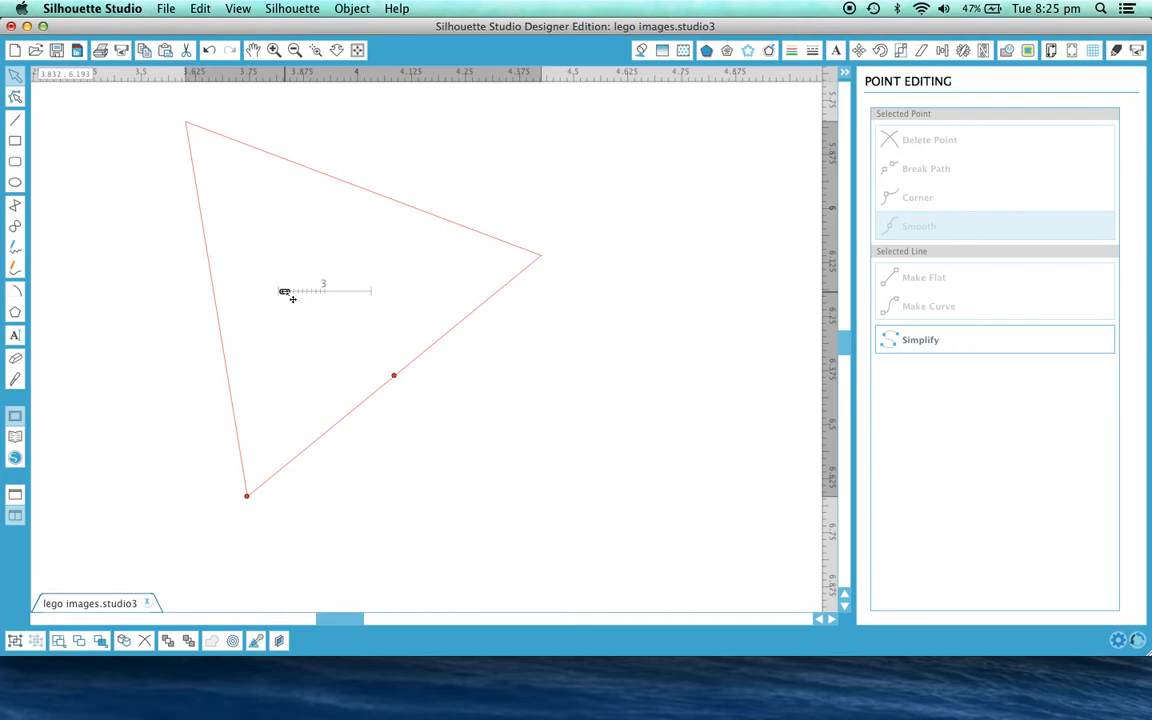
mouse_move(285, 291)
mouse_down()
mouse_move(361, 291)
mouse_move(284, 292)
mouse_up()
click(138, 110)
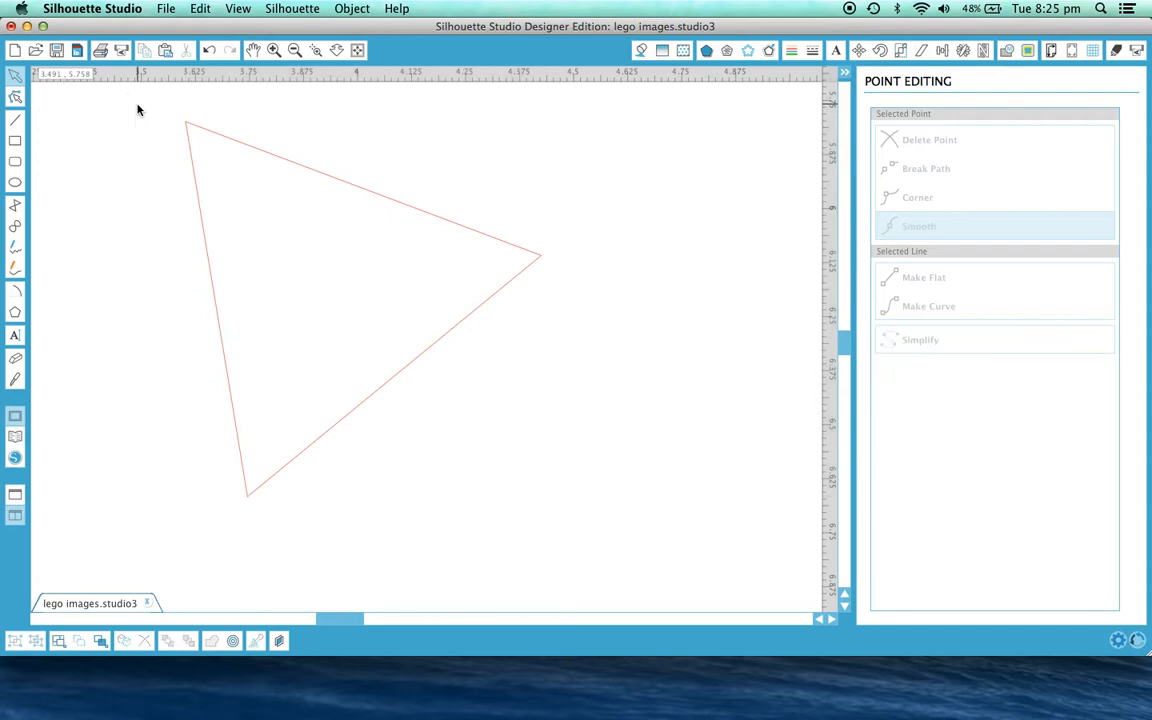
Step: Convert the triangle to a path
click(196, 173)
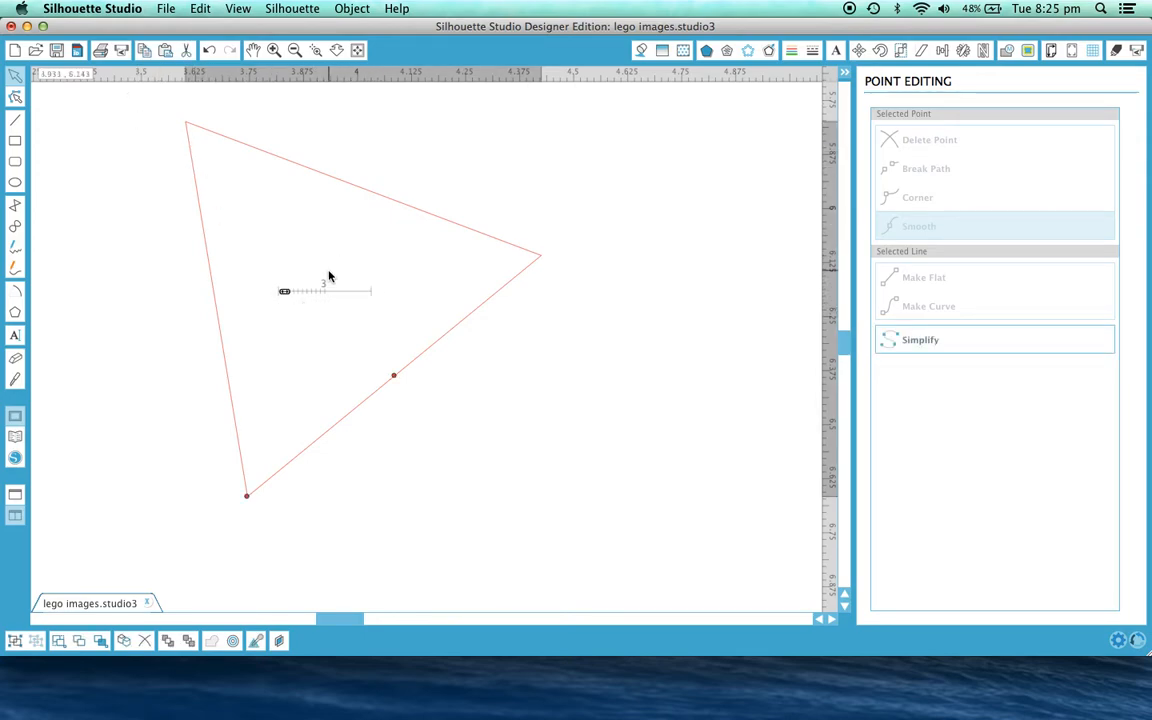
drag(148, 106, 575, 535)
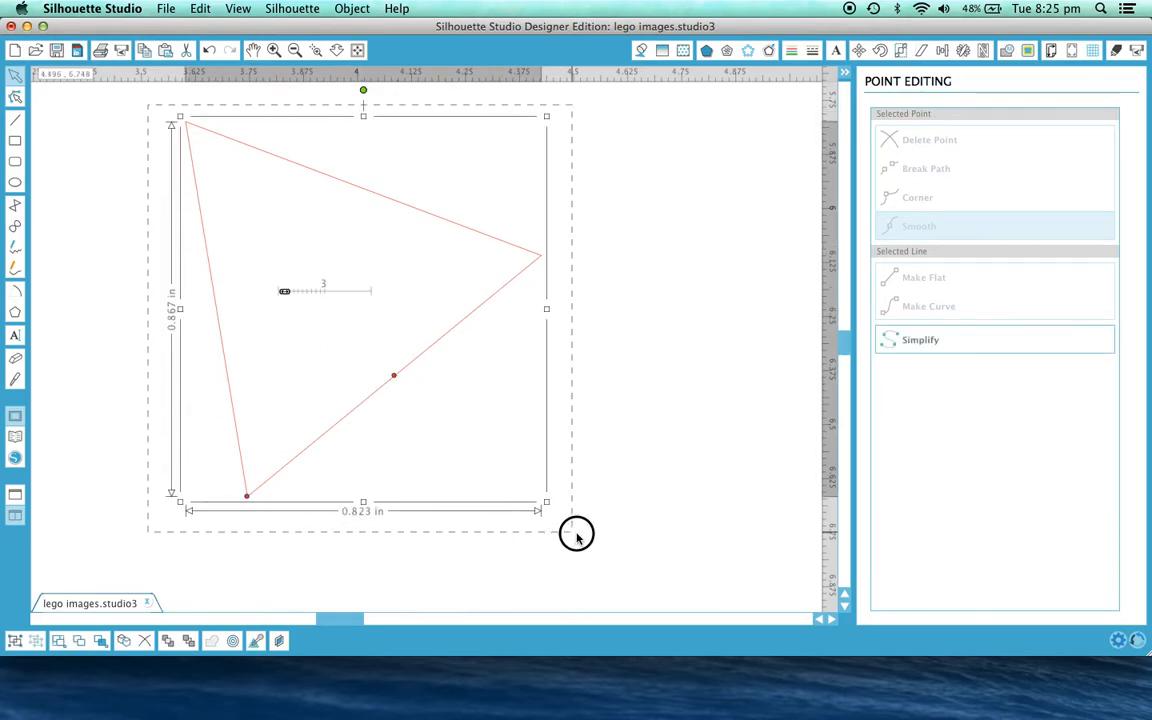
right_click(475, 408)
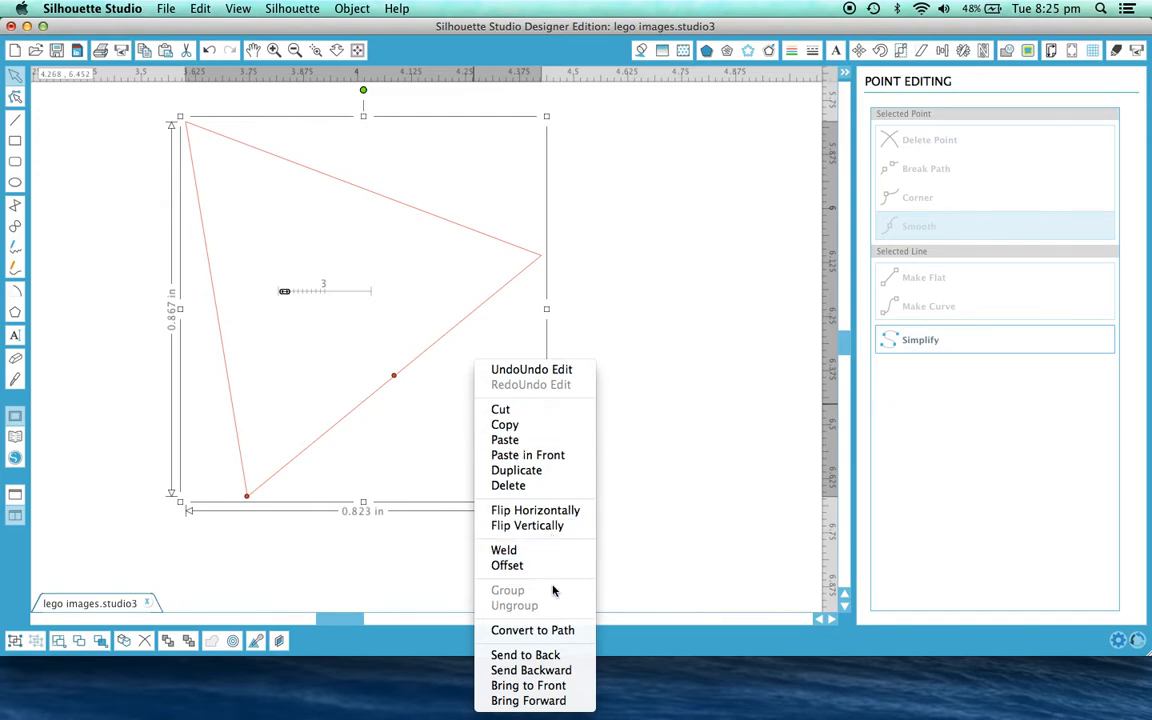
click(548, 632)
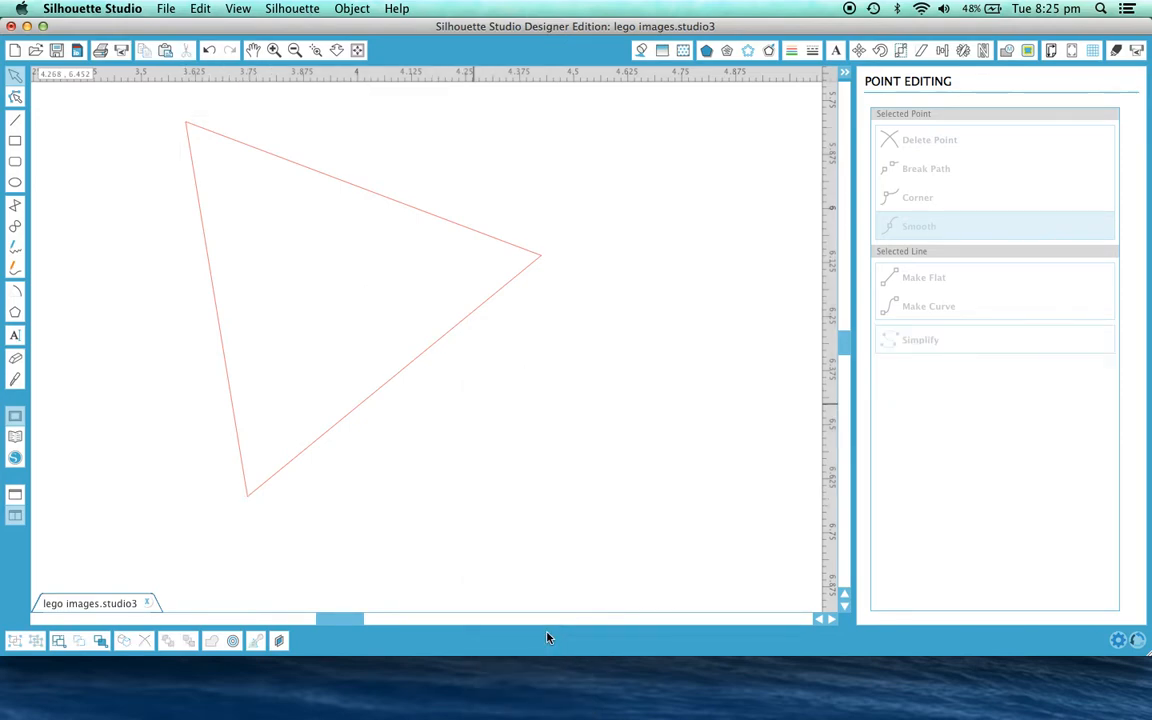
Step: Move the triangle slightly up and to the left, and paste a copy of it partly overlapping its right side
click(397, 381)
drag(393, 378, 352, 371)
right_click(352, 371)
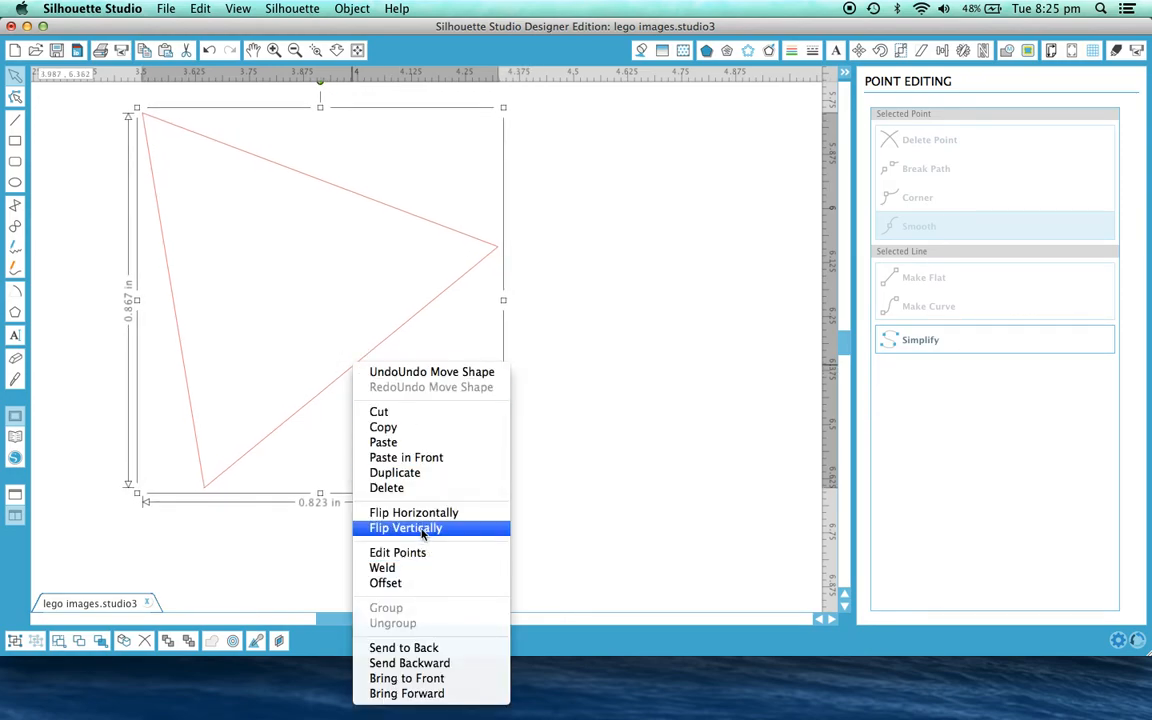
click(398, 428)
click(345, 315)
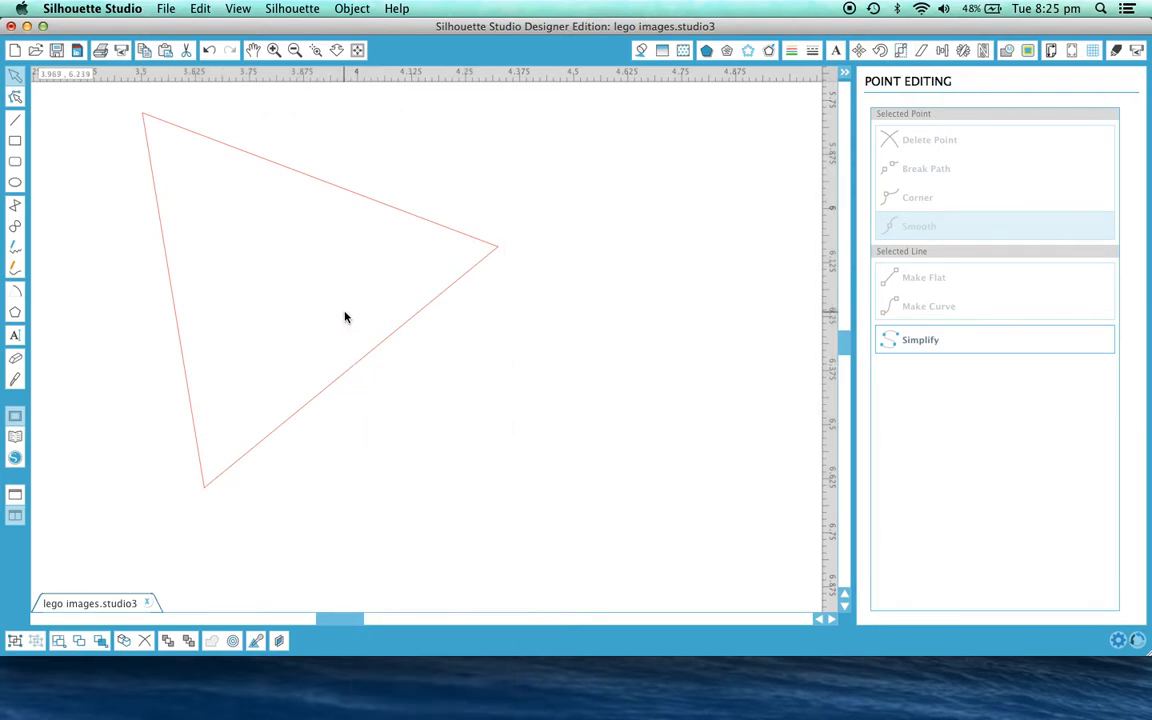
right_click(431, 382)
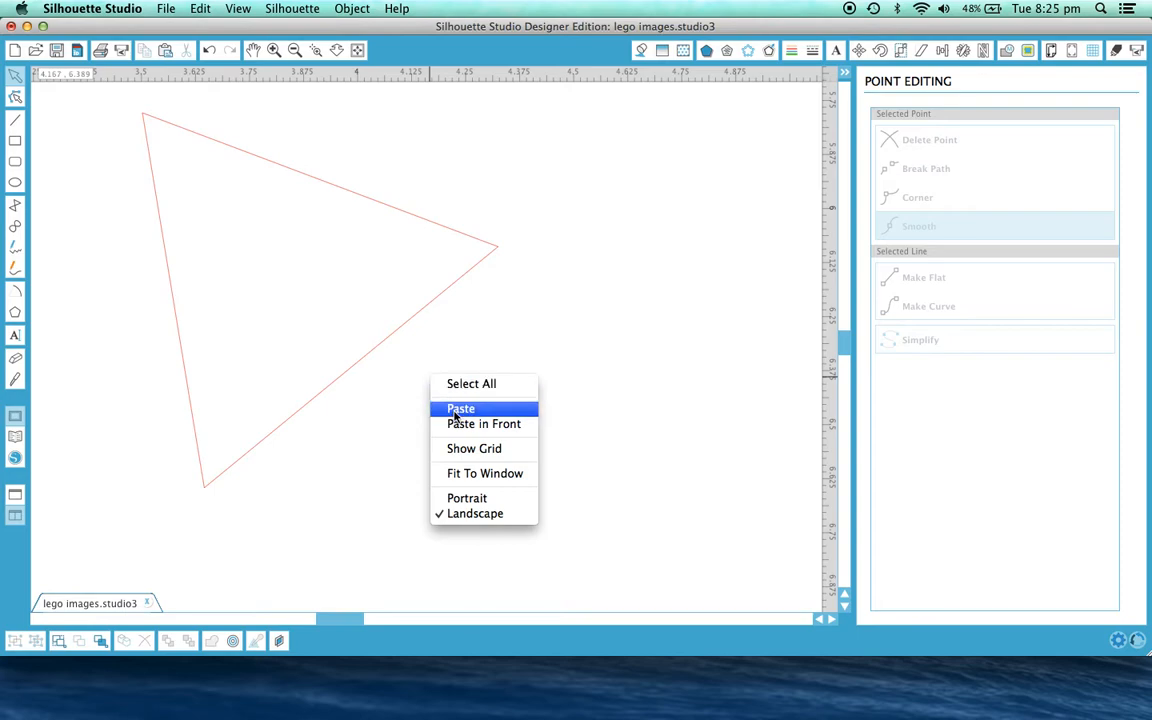
click(450, 407)
drag(428, 377, 594, 386)
Step: Try flipping the pasted triangle horizontally and undo the flip
right_click(594, 386)
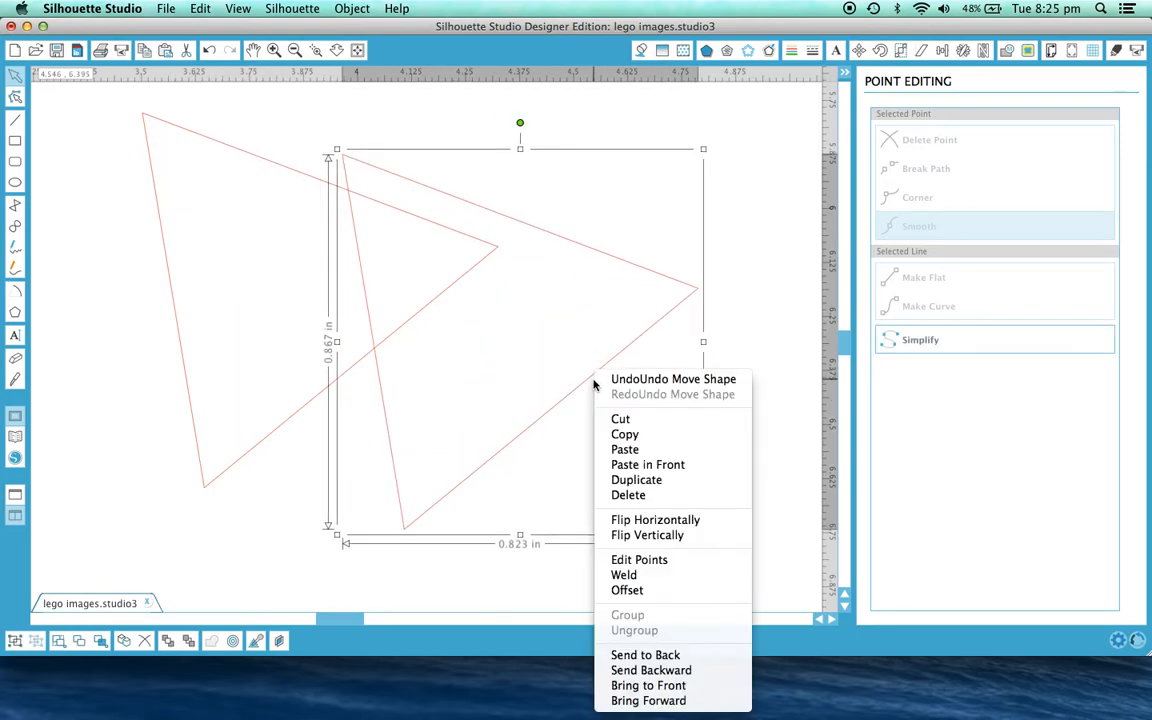
click(632, 519)
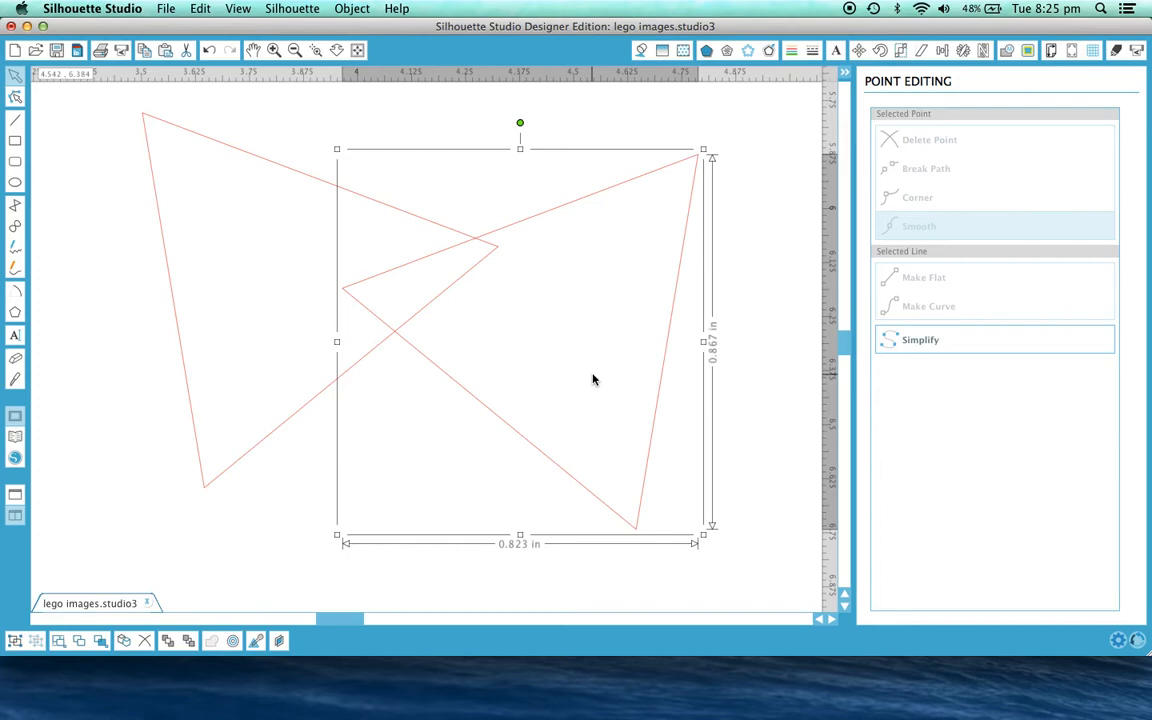
click(207, 50)
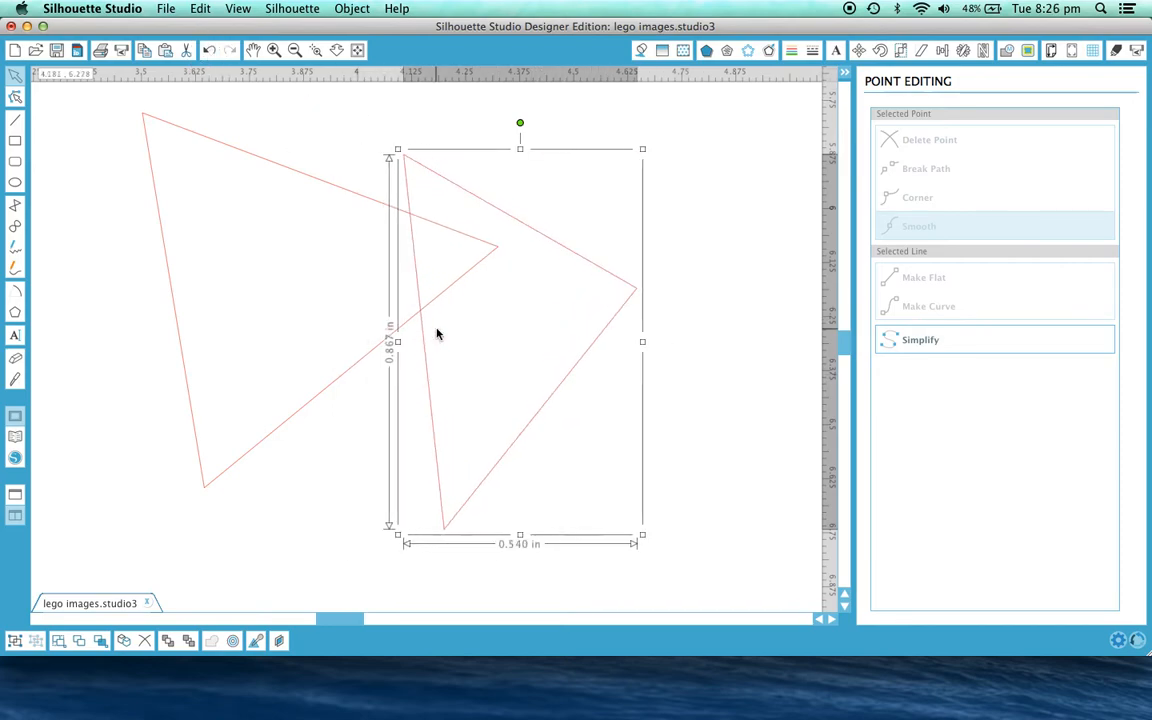
Step: Flip the pasted triangle vertically and move it slightly down
right_click(499, 327)
click(545, 487)
click(578, 450)
mouse_move(578, 450)
mouse_down()
mouse_move(566, 478)
mouse_move(584, 466)
mouse_up()
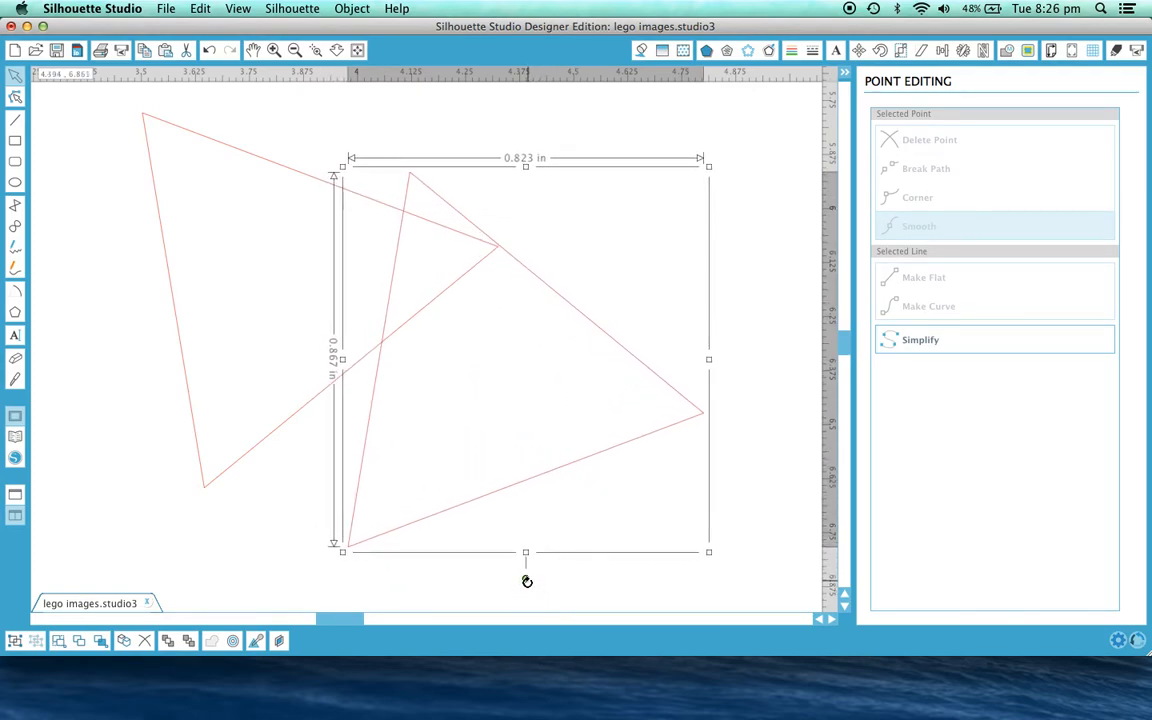
Step: Rotate the flipped triangle and place it below the first one, with a narrow gap between their facing long edges
drag(527, 581, 371, 561)
drag(555, 491, 530, 584)
mouse_move(851, 345)
mouse_down()
mouse_move(849, 324)
mouse_move(846, 352)
mouse_up()
mouse_move(369, 506)
mouse_down()
mouse_move(347, 501)
mouse_move(357, 501)
mouse_up()
drag(469, 443, 457, 484)
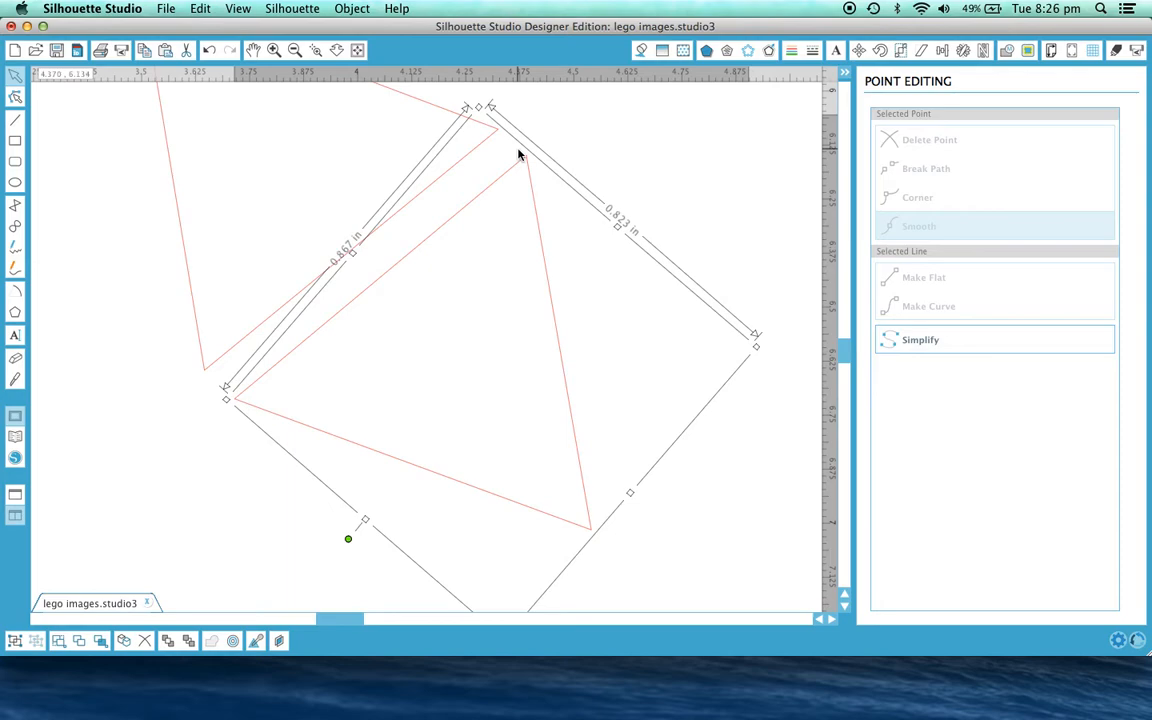
click(182, 456)
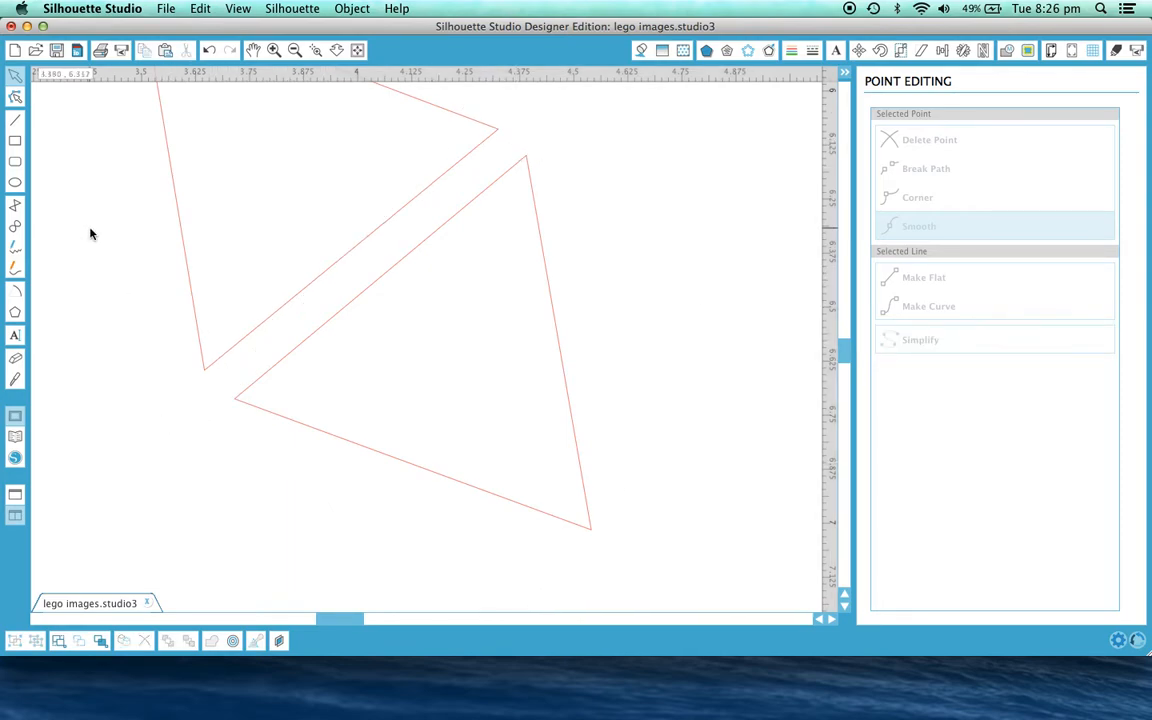
Step: Break the path at the second triangle's top corner and pull the right edge's loose end slightly away to the right
click(15, 98)
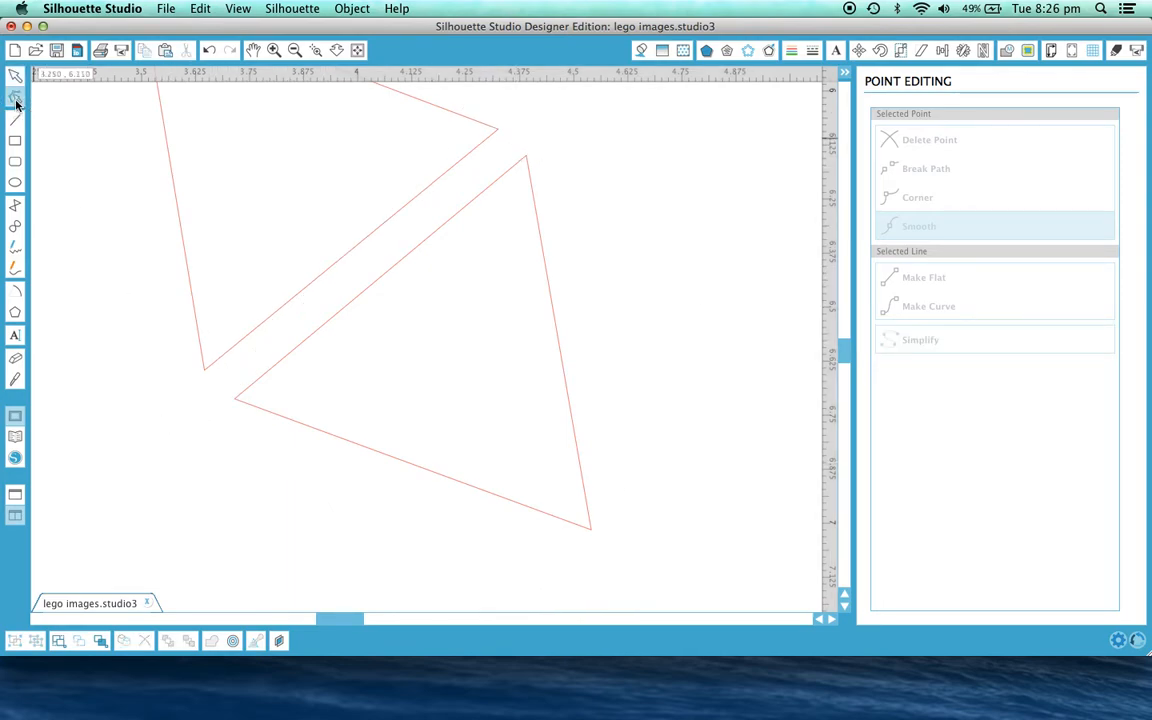
click(302, 355)
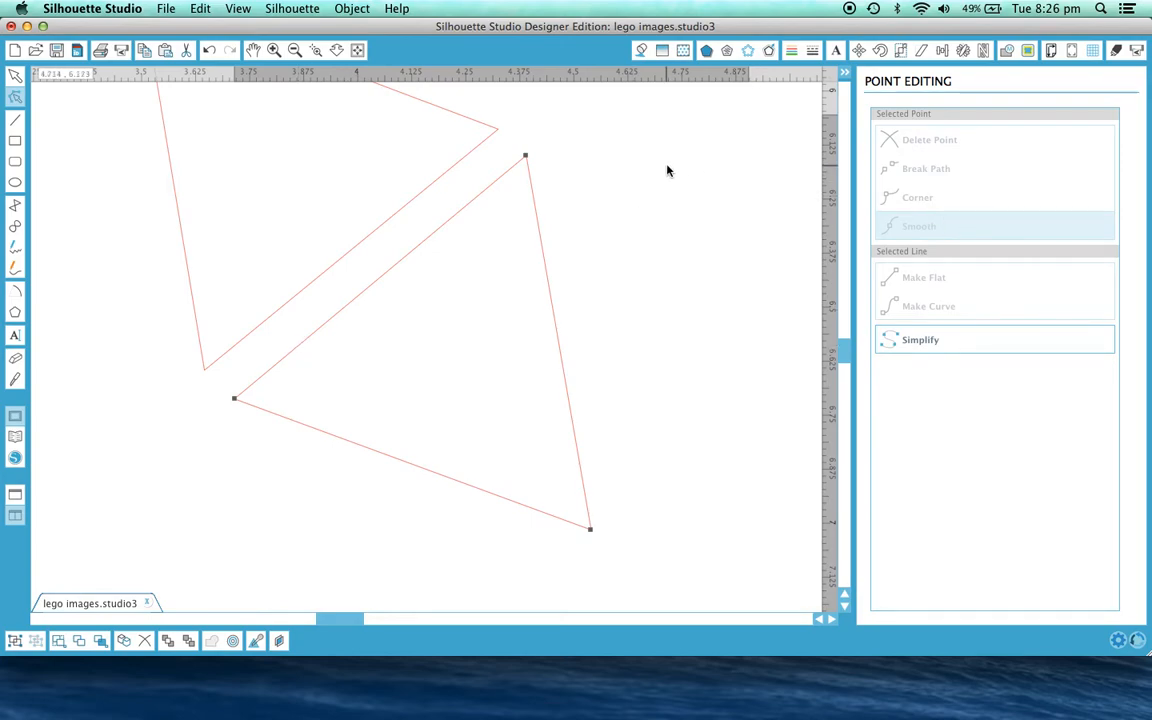
right_click(527, 157)
click(585, 177)
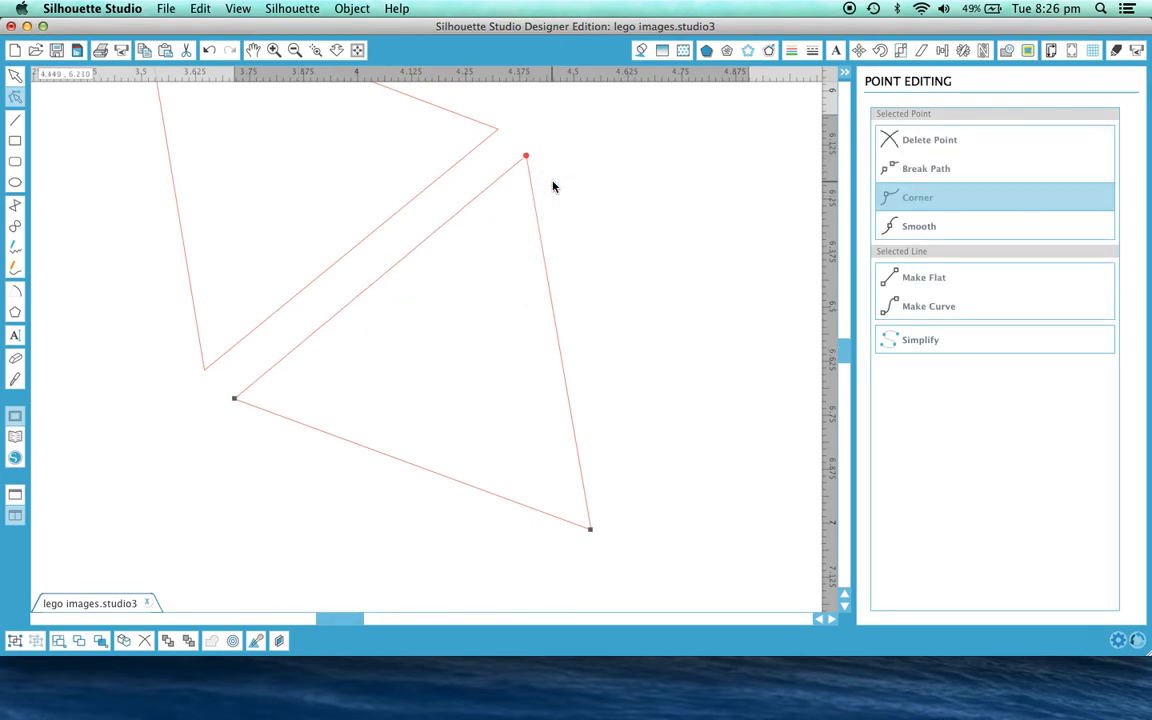
click(553, 186)
click(527, 157)
drag(520, 134, 550, 164)
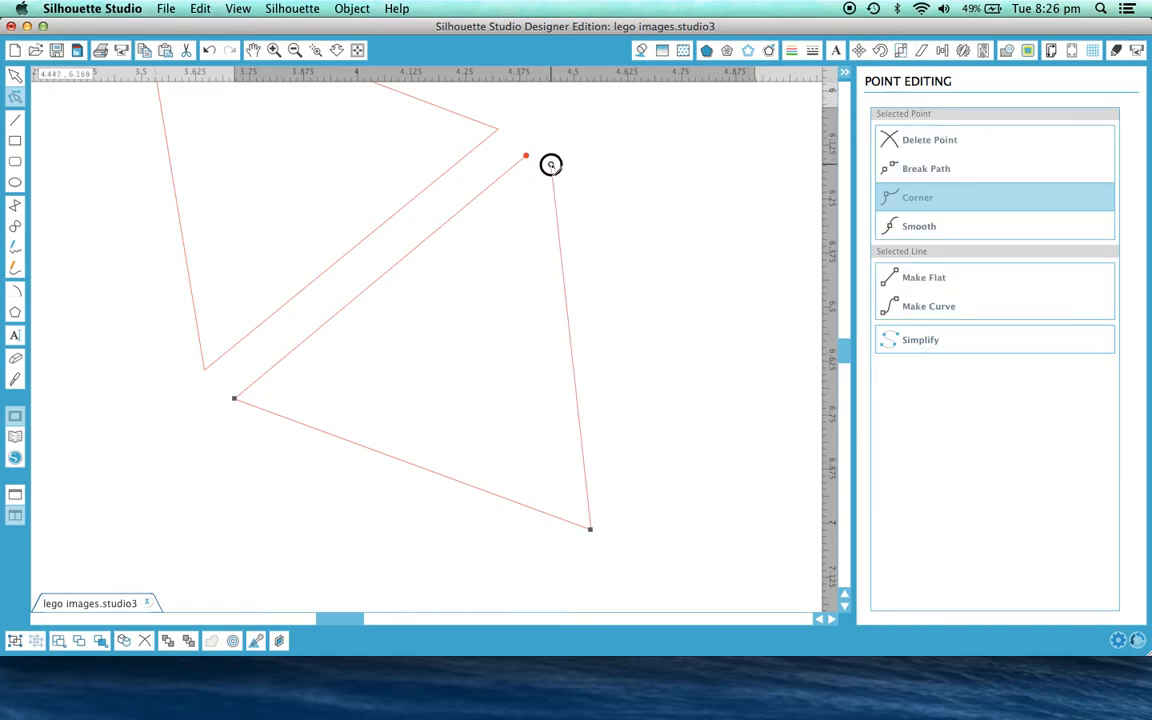
Step: Break the path at the second triangle's left corner and pull the lower edge's loose end slightly down and outward
right_click(234, 403)
click(240, 424)
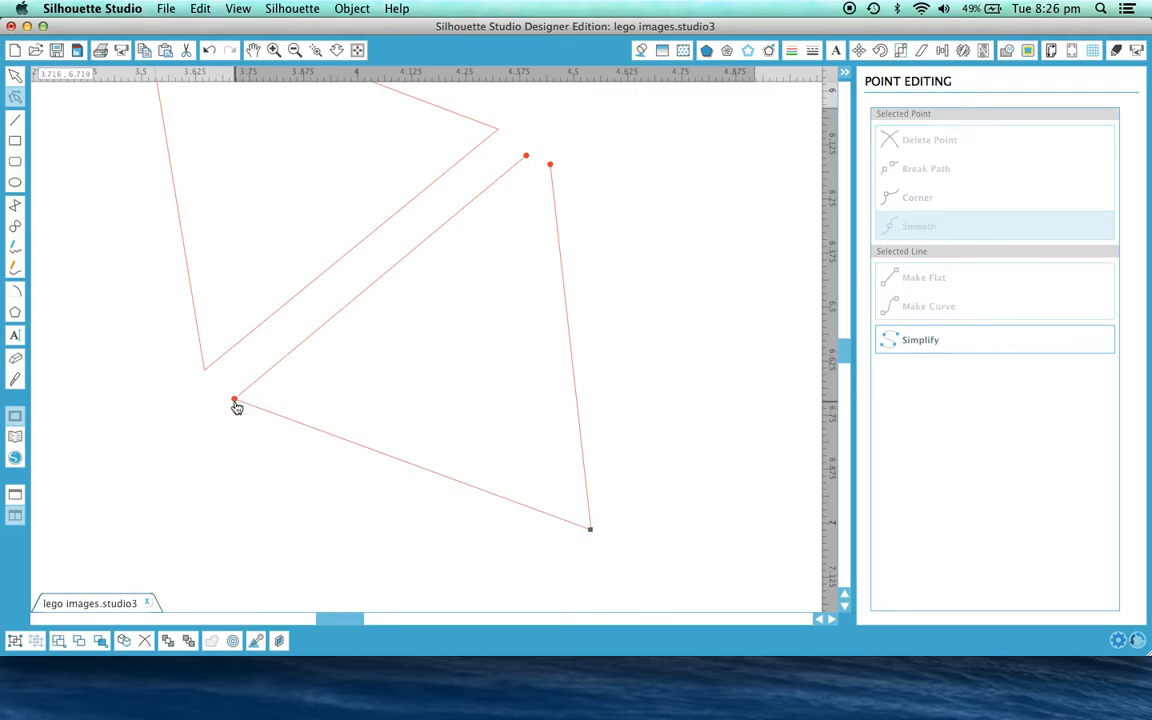
drag(240, 405, 217, 420)
Step: Add a point on the second triangle's detached upper-left edge and bend its lower end inward
click(316, 335)
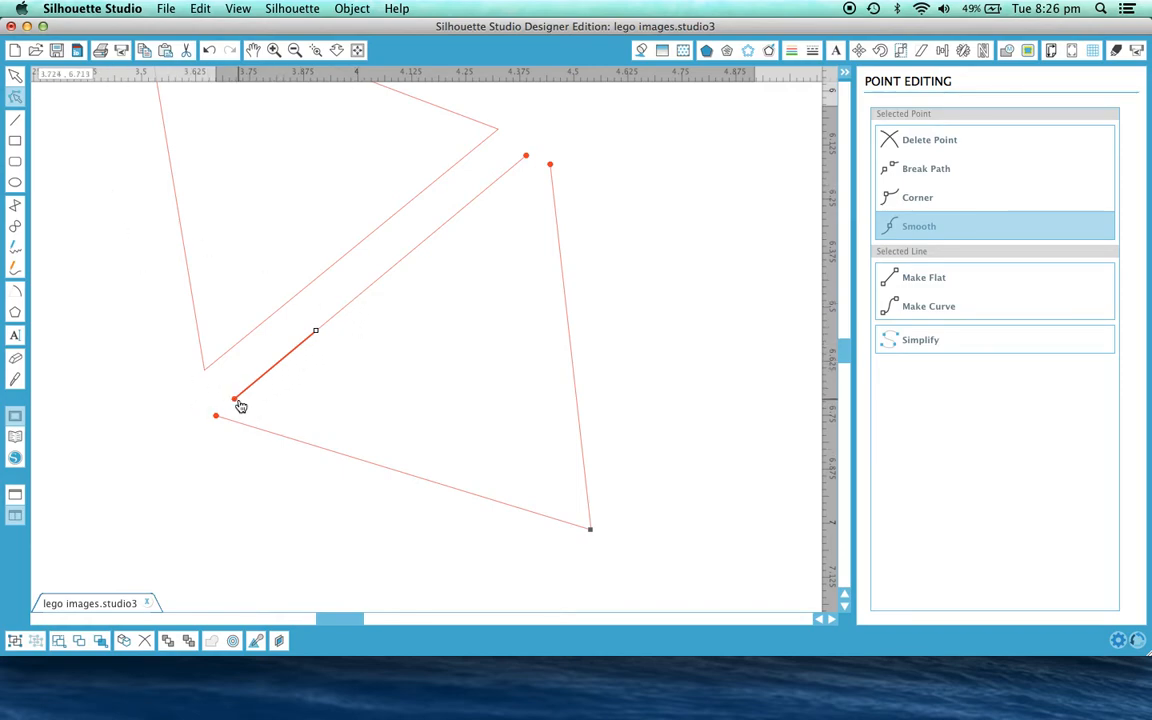
drag(236, 401, 378, 371)
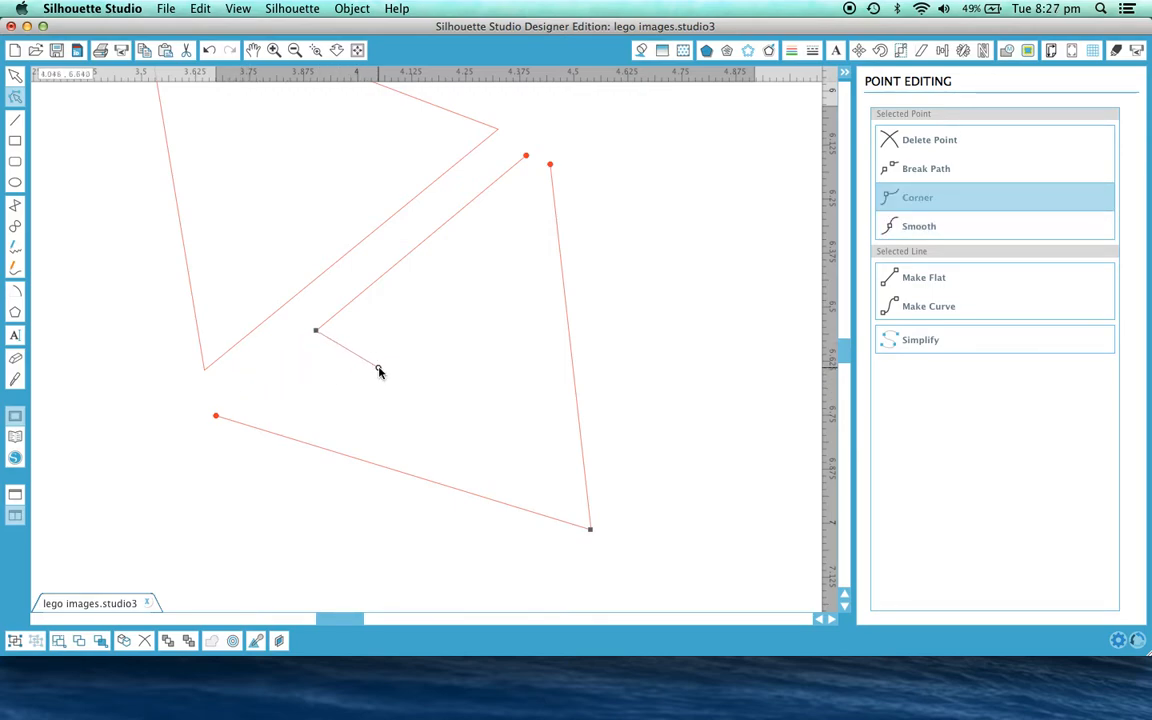
scroll(389, 253, up, 2)
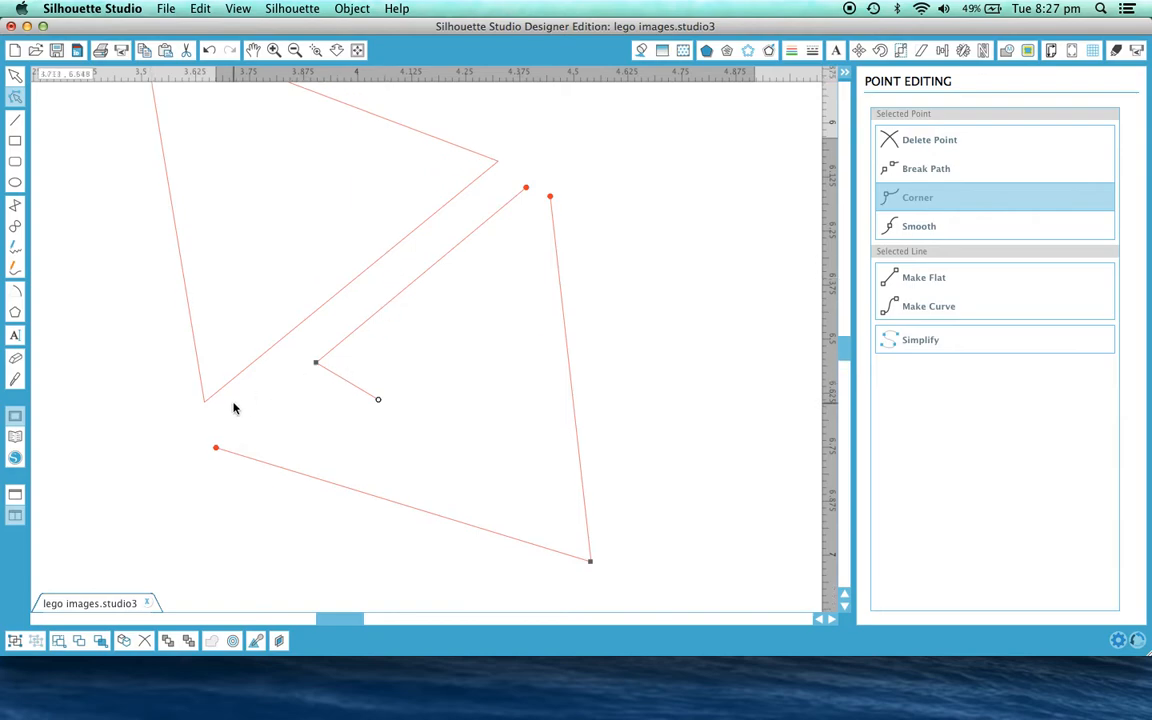
Step: Release the second triangle's compound path and delete the detached bent line
click(15, 75)
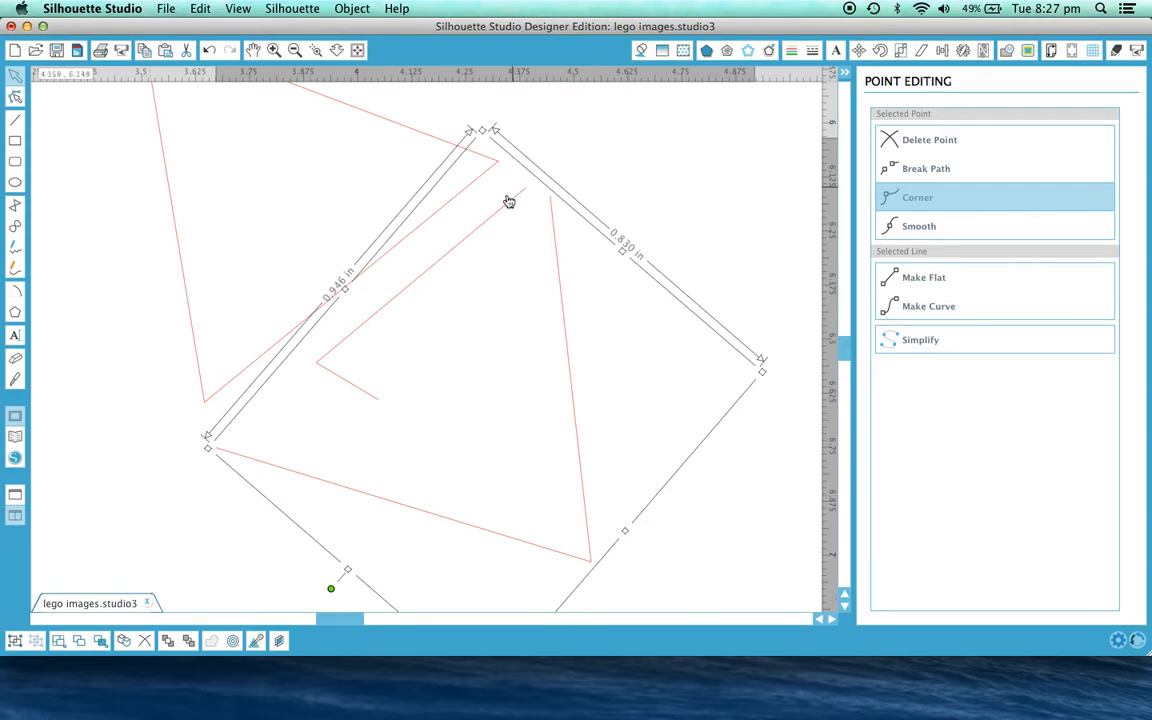
right_click(446, 374)
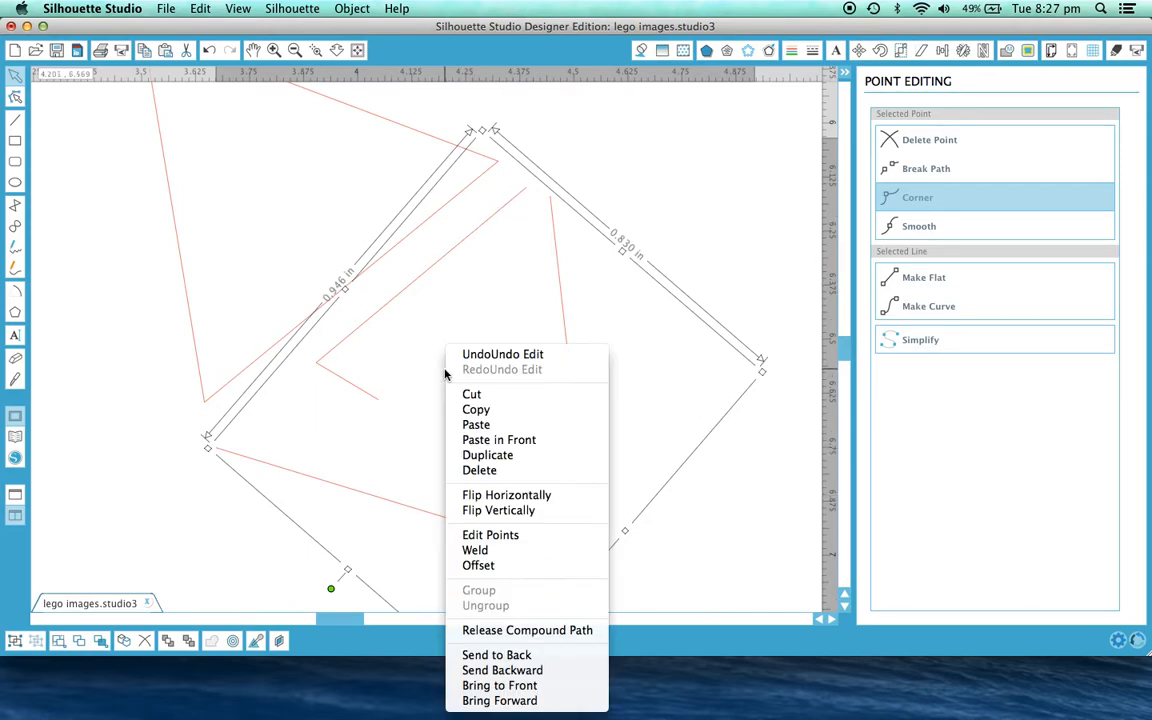
click(540, 631)
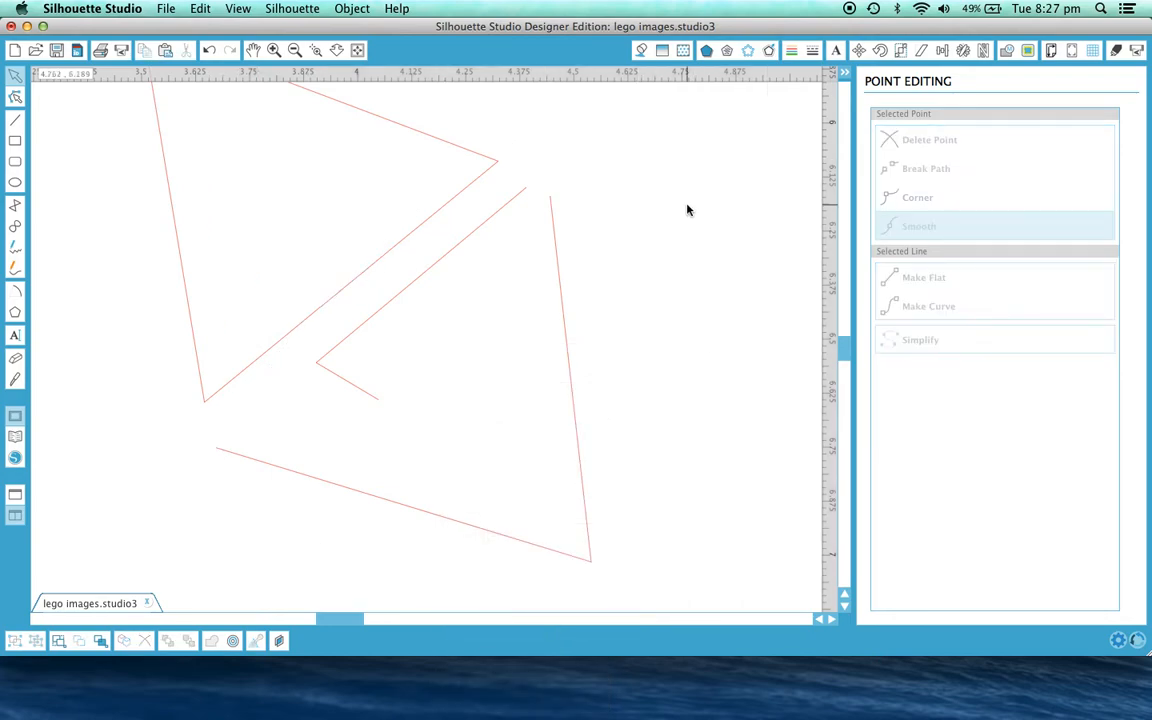
click(440, 266)
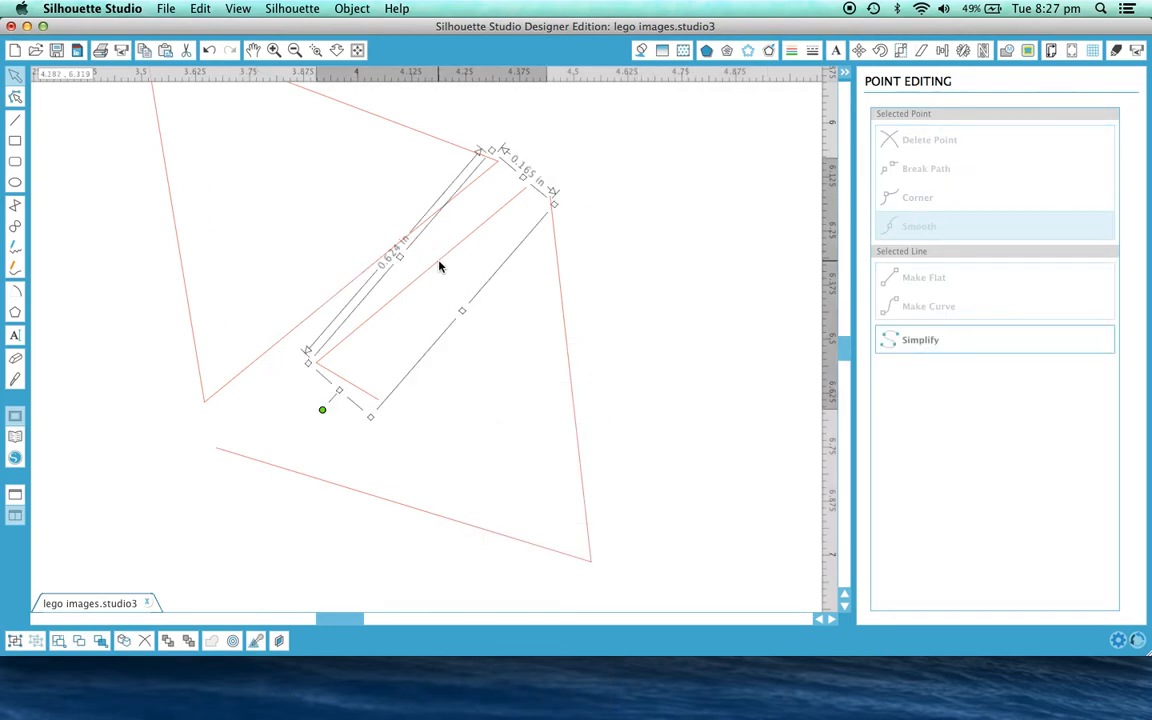
key(Delete)
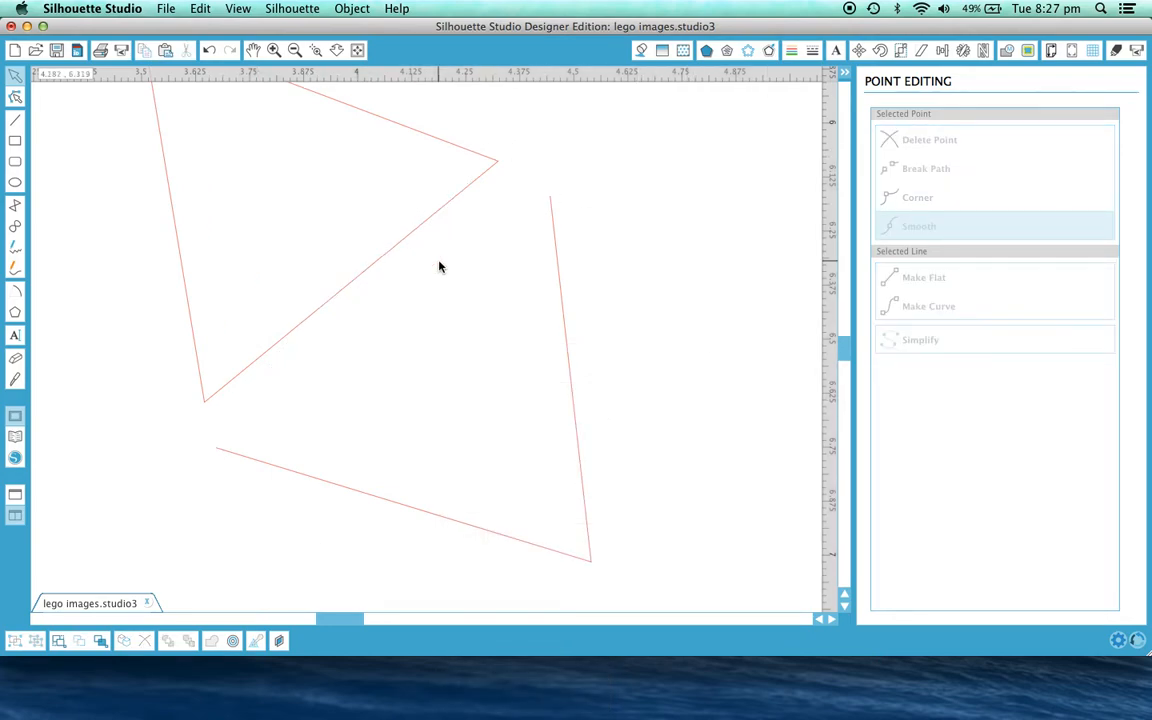
Step: Break the path at the lower-left corner of the first triangle
click(385, 261)
click(15, 96)
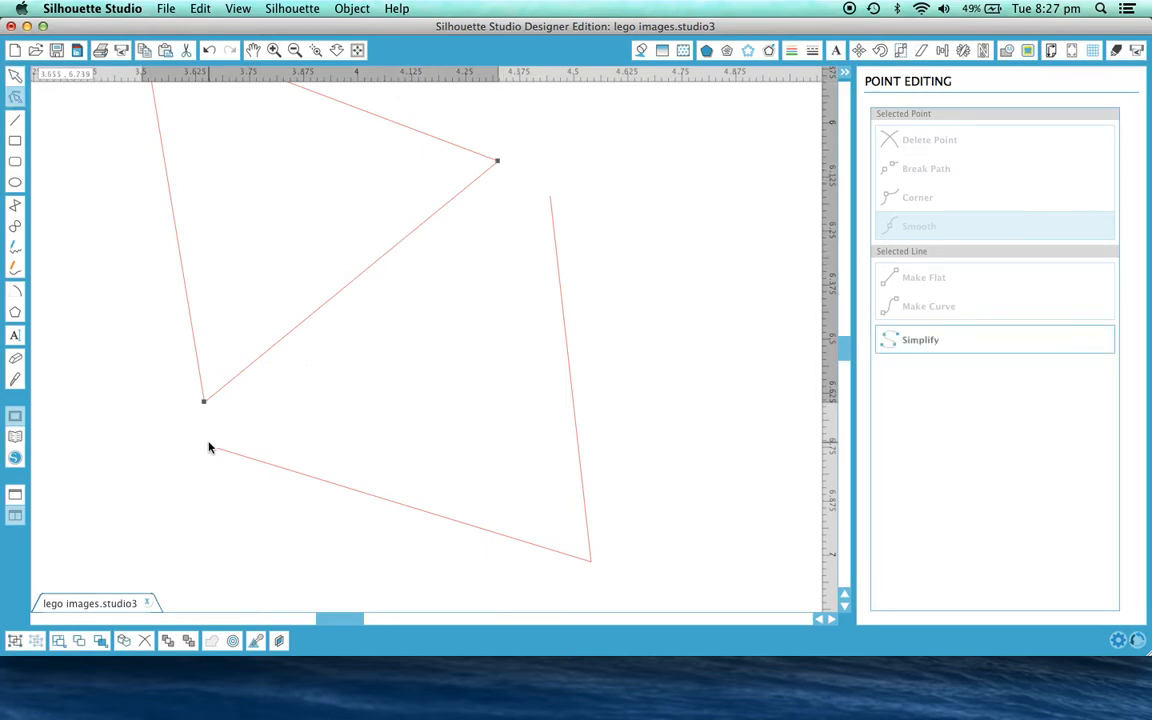
click(204, 404)
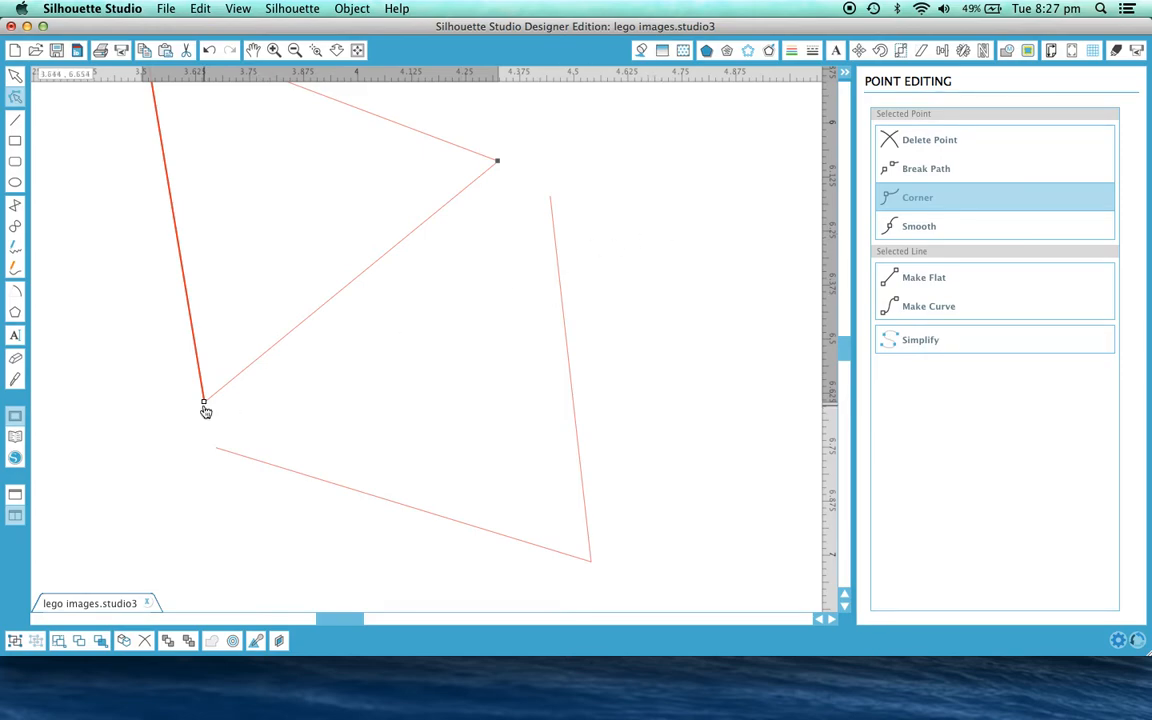
right_click(205, 403)
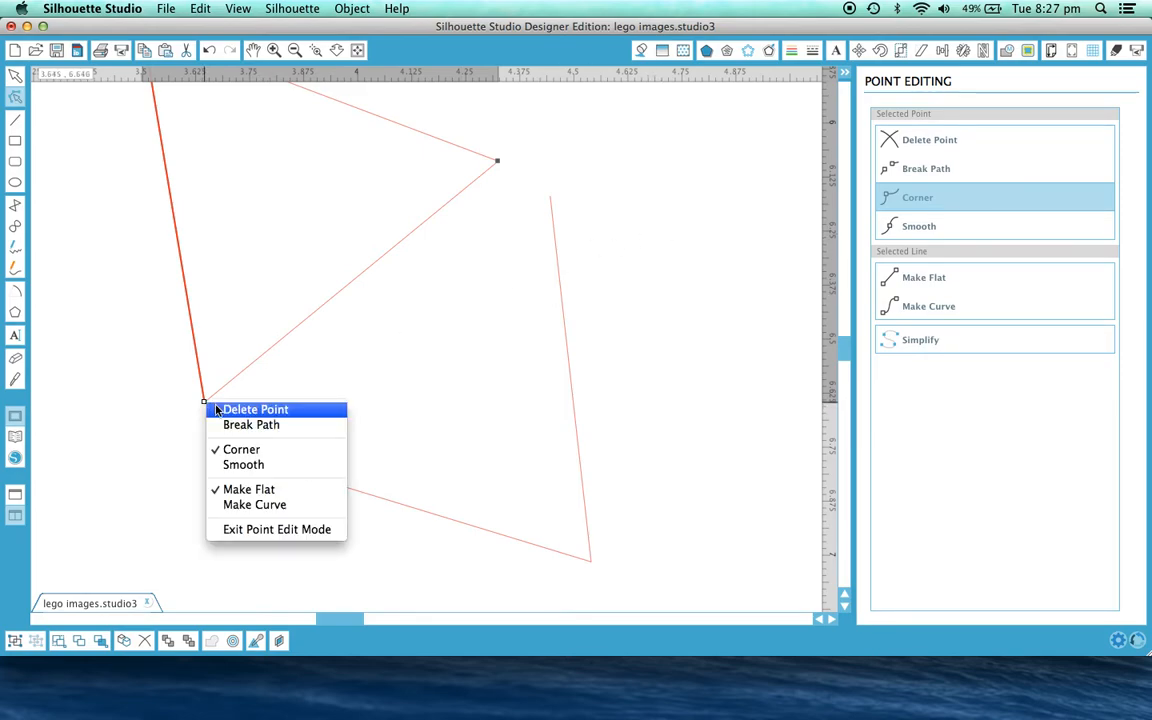
click(237, 428)
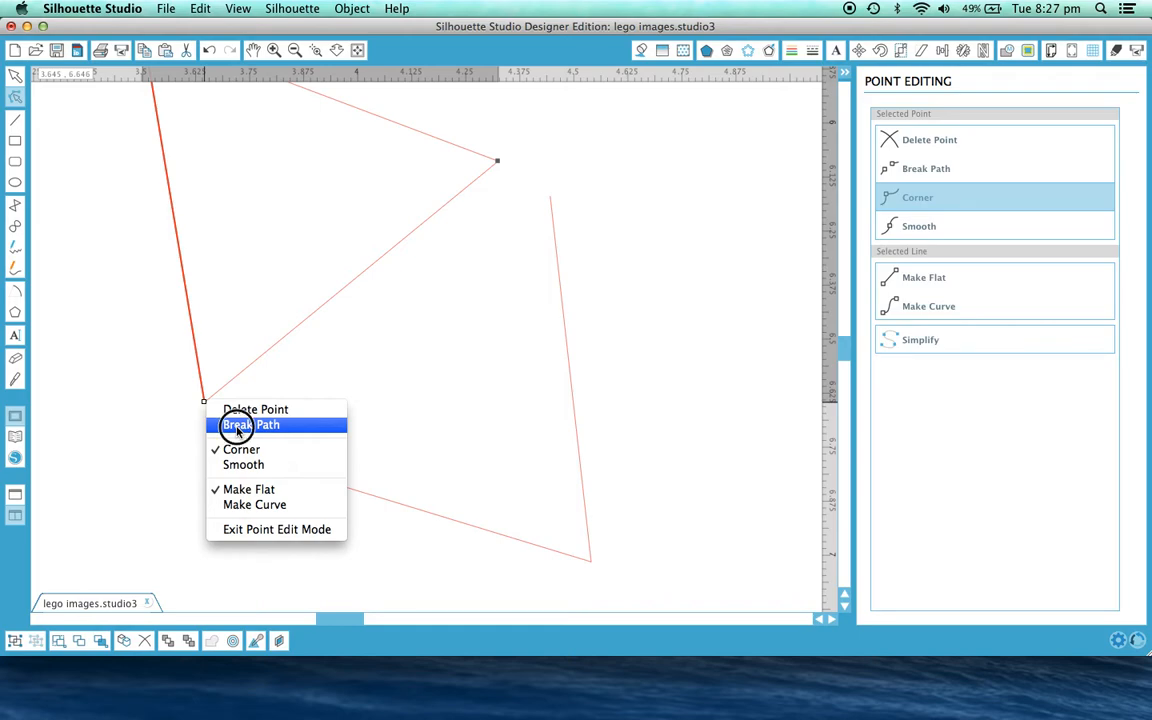
Step: Break the first triangle's path at its right corner and pull both ends of its lower-right edge away from the corners
right_click(499, 162)
click(503, 179)
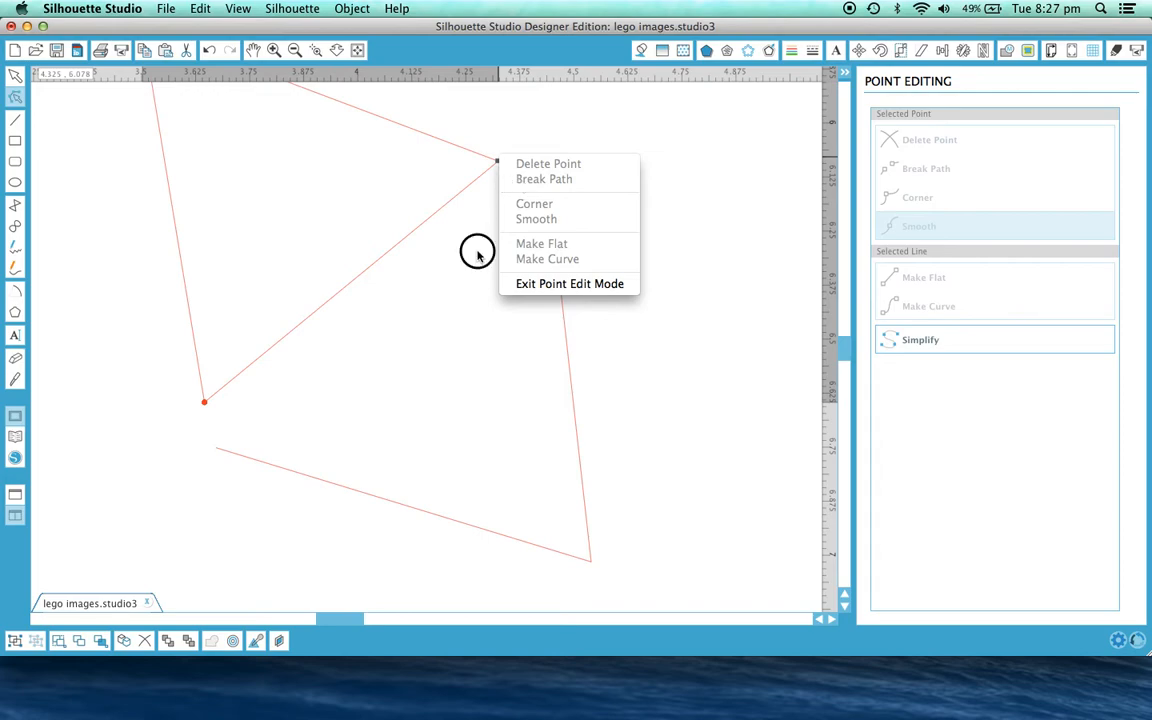
right_click(499, 163)
click(520, 184)
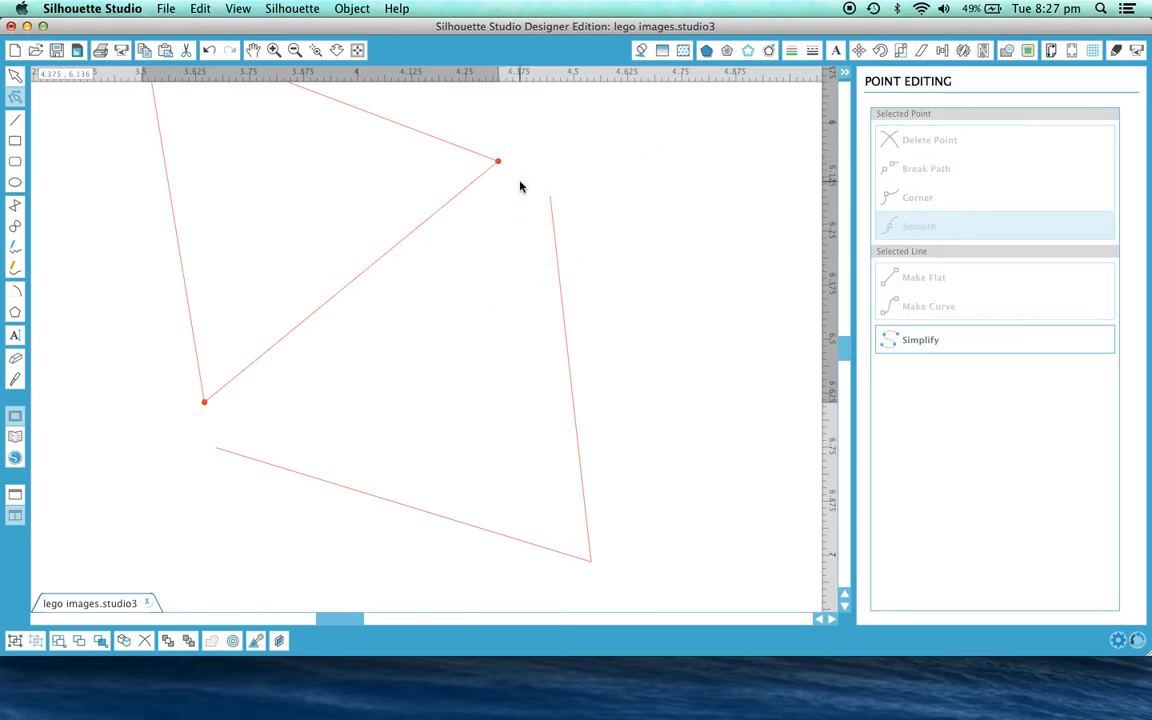
drag(503, 166, 530, 242)
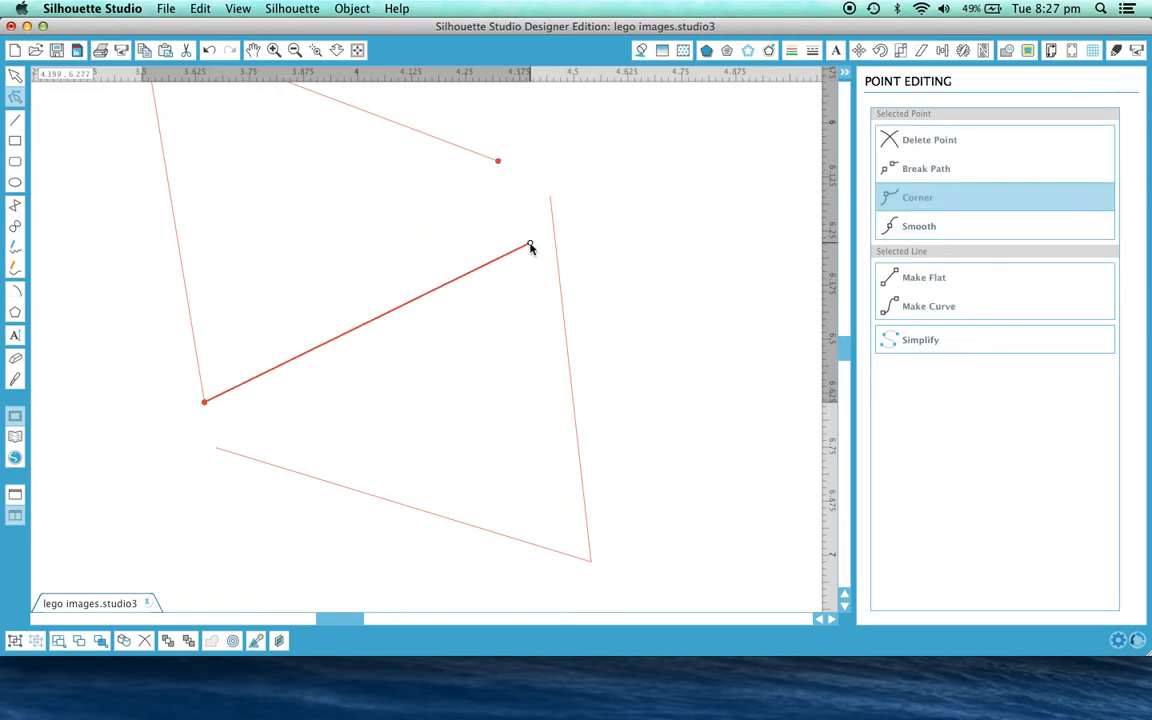
drag(205, 403, 234, 419)
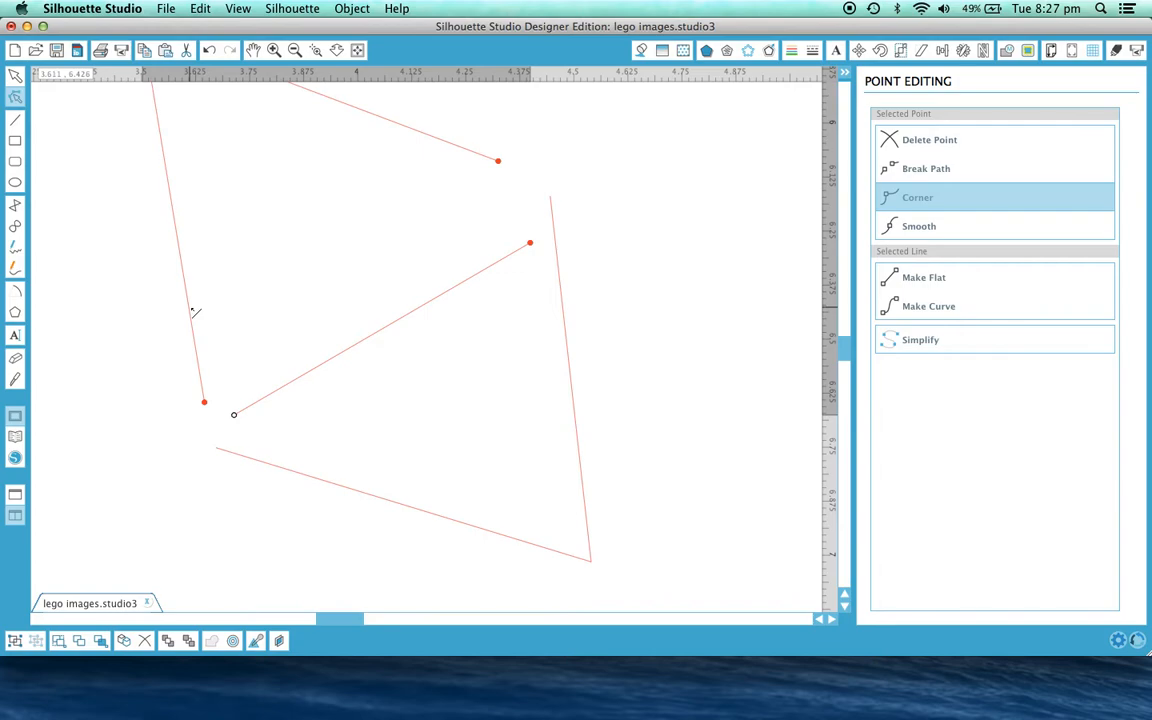
Step: Release the first triangle's compound path and delete the detached diagonal line
click(15, 75)
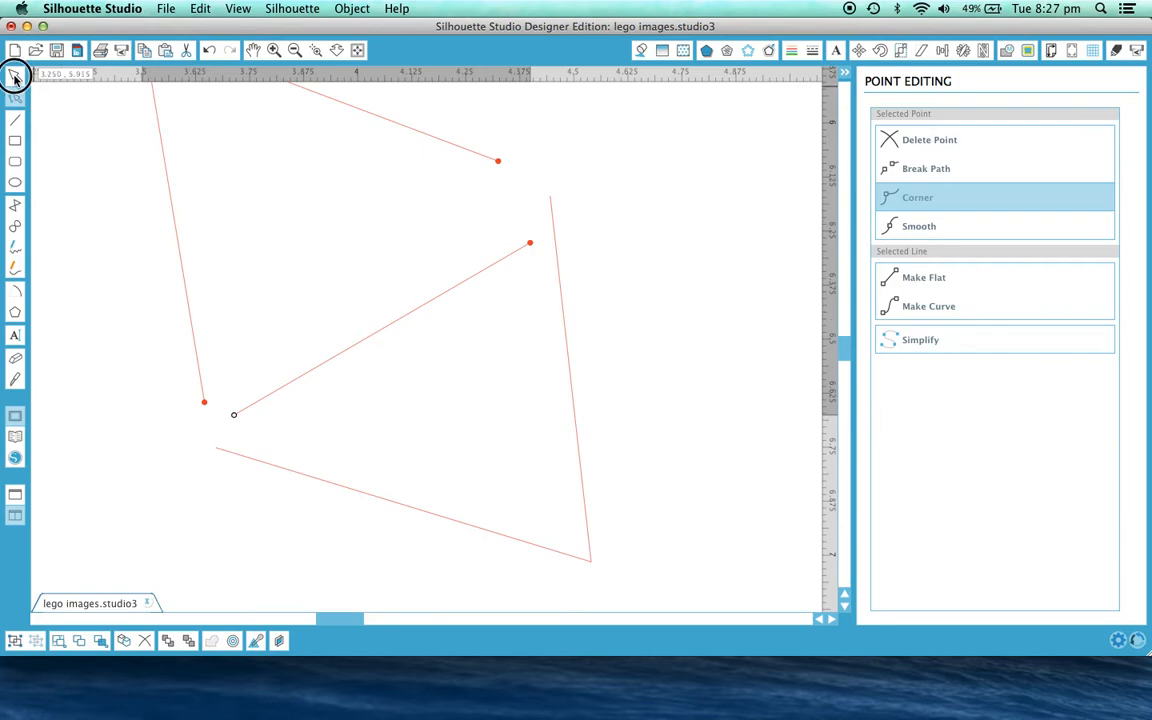
right_click(378, 337)
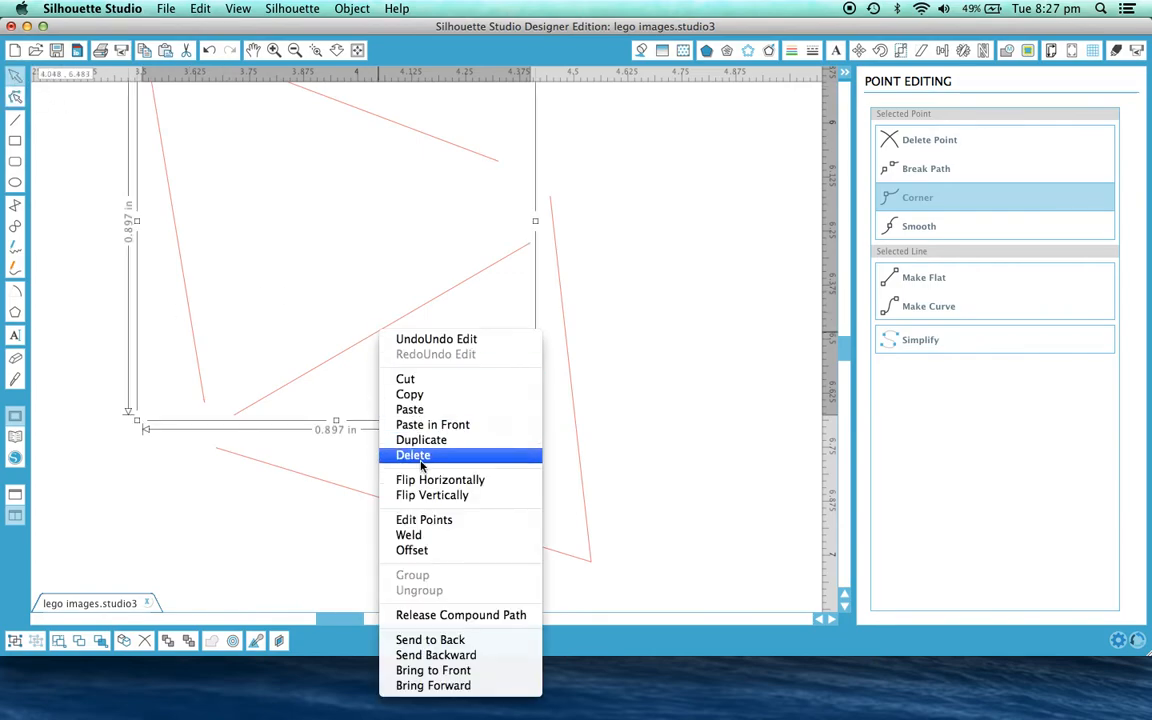
click(436, 615)
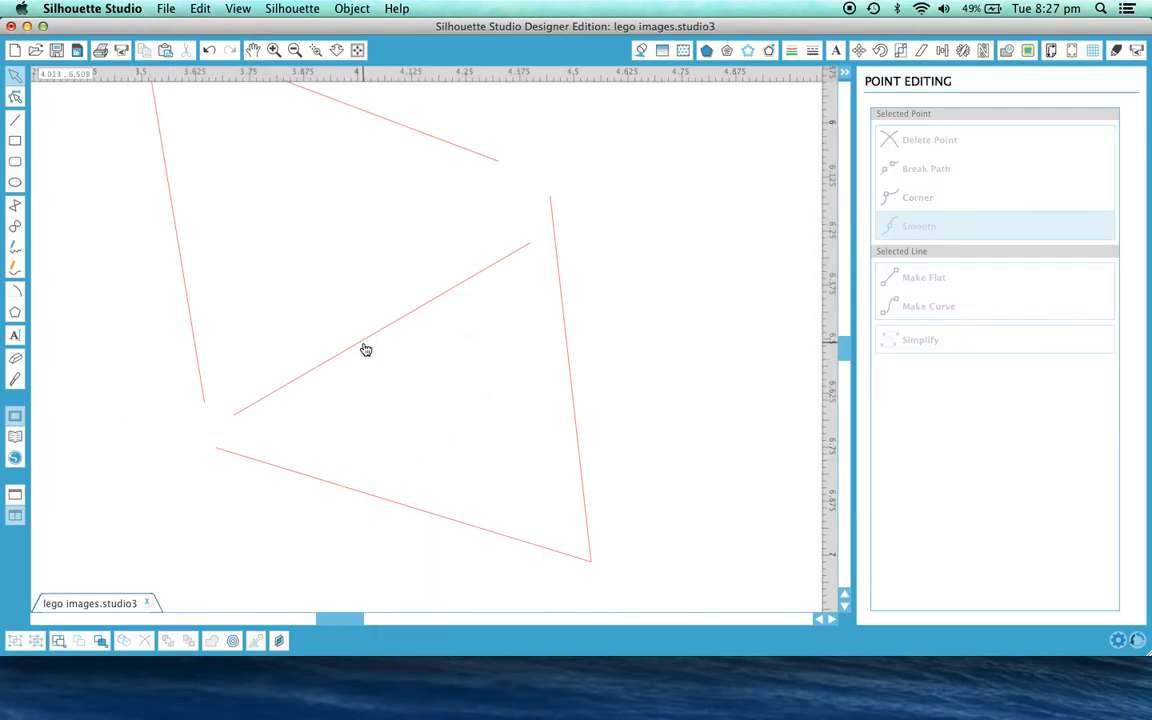
click(364, 346)
key(Delete)
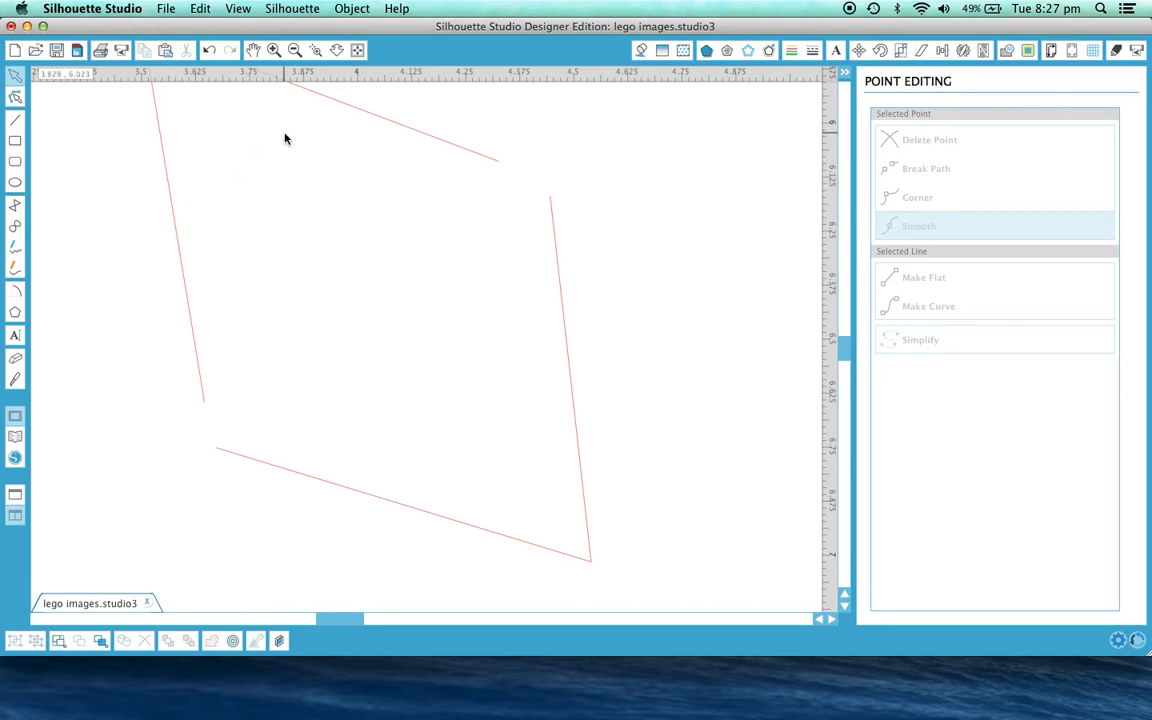
Step: Select both remaining open shapes and combine them into one compound path
click(294, 51)
click(294, 52)
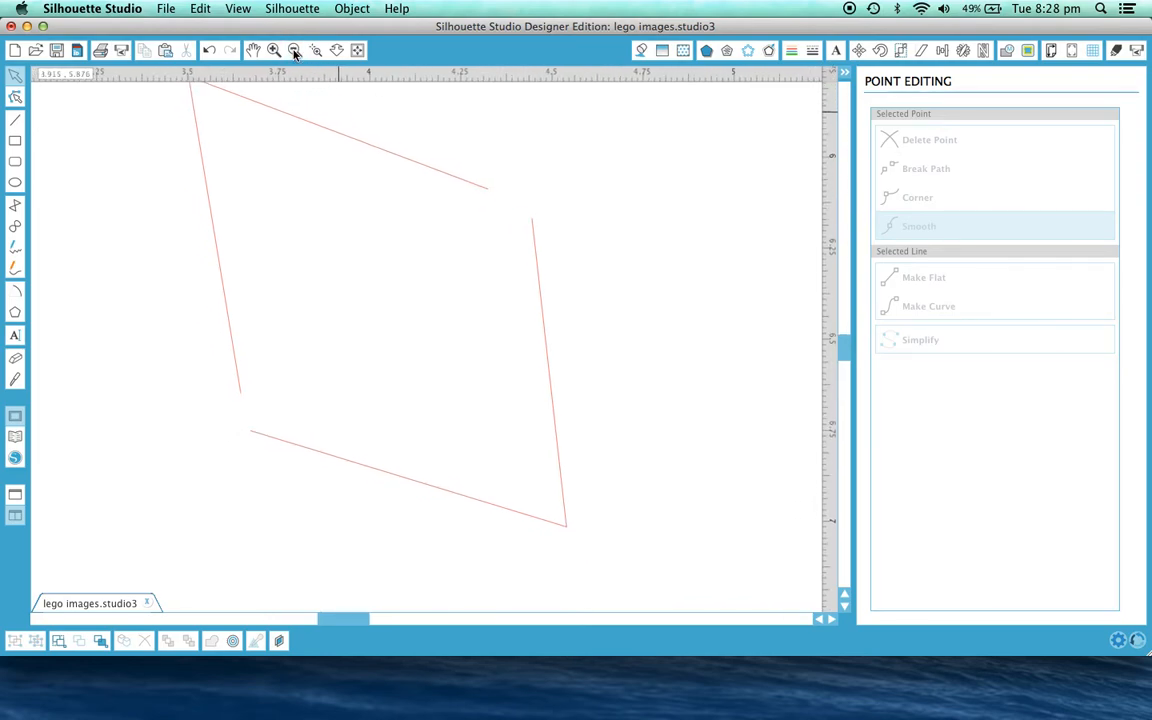
drag(209, 115, 546, 521)
right_click(360, 210)
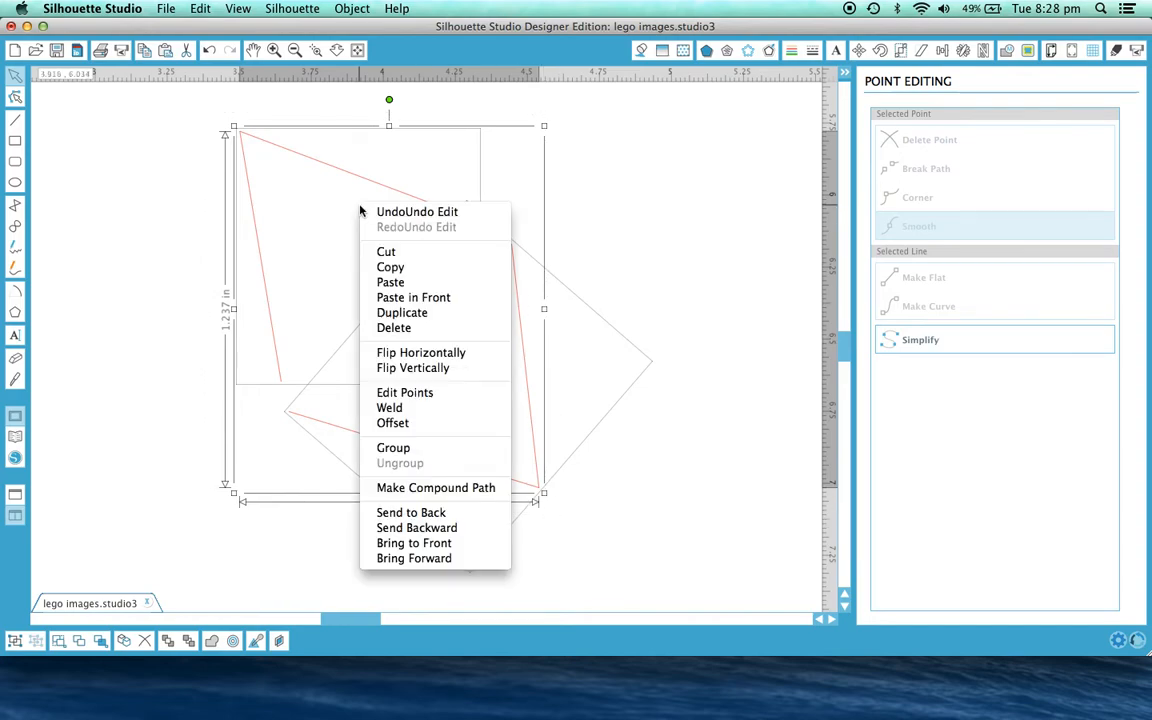
click(425, 486)
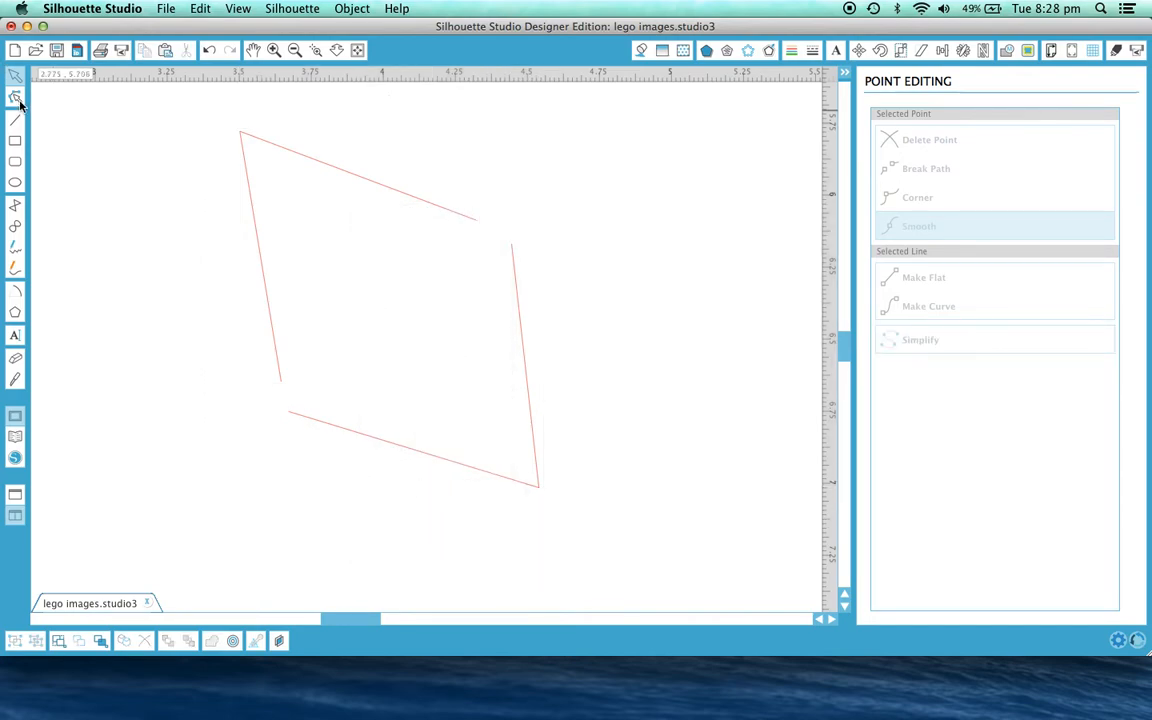
Step: Inspect the combined path's edit points and open ends, then leave point editing and deselect the shape
click(17, 98)
click(275, 330)
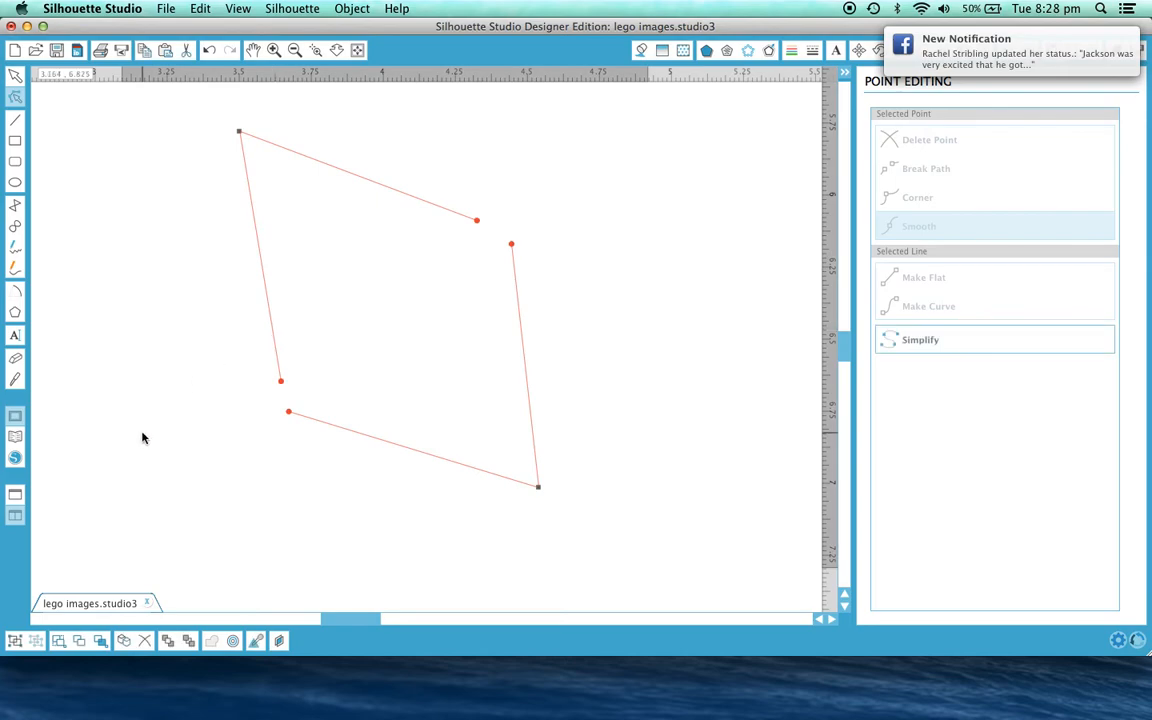
drag(211, 113, 532, 548)
click(340, 293)
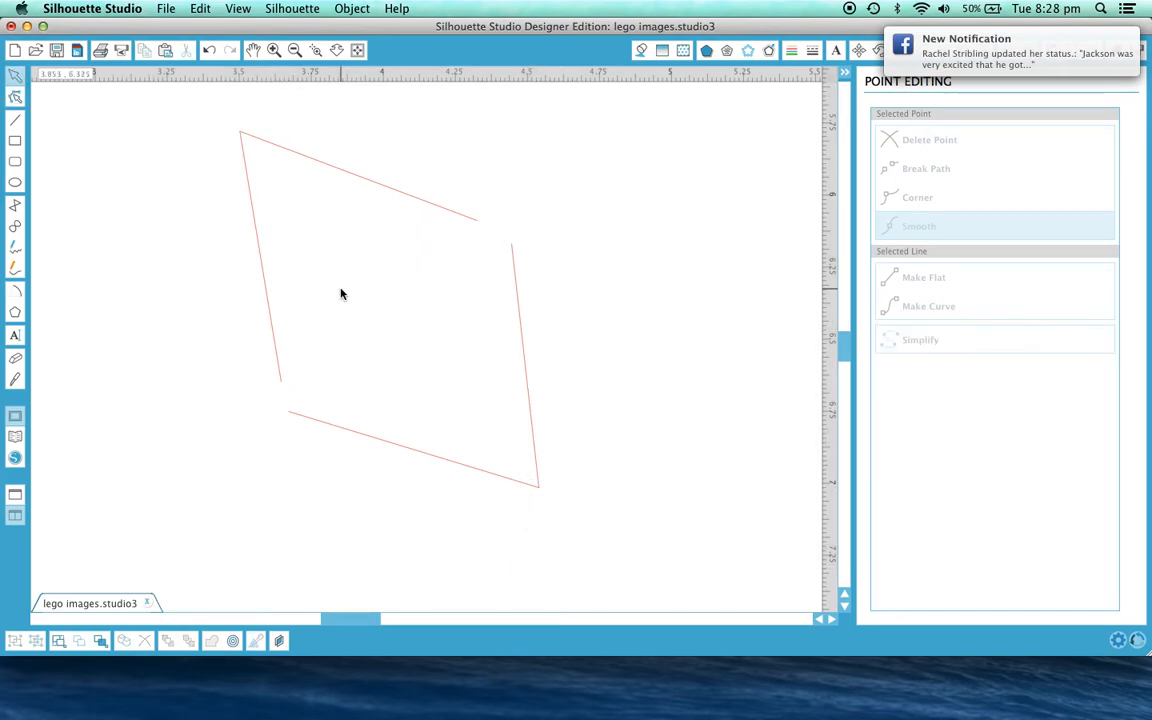
Step: Select the combined outline and release its compound path
click(244, 160)
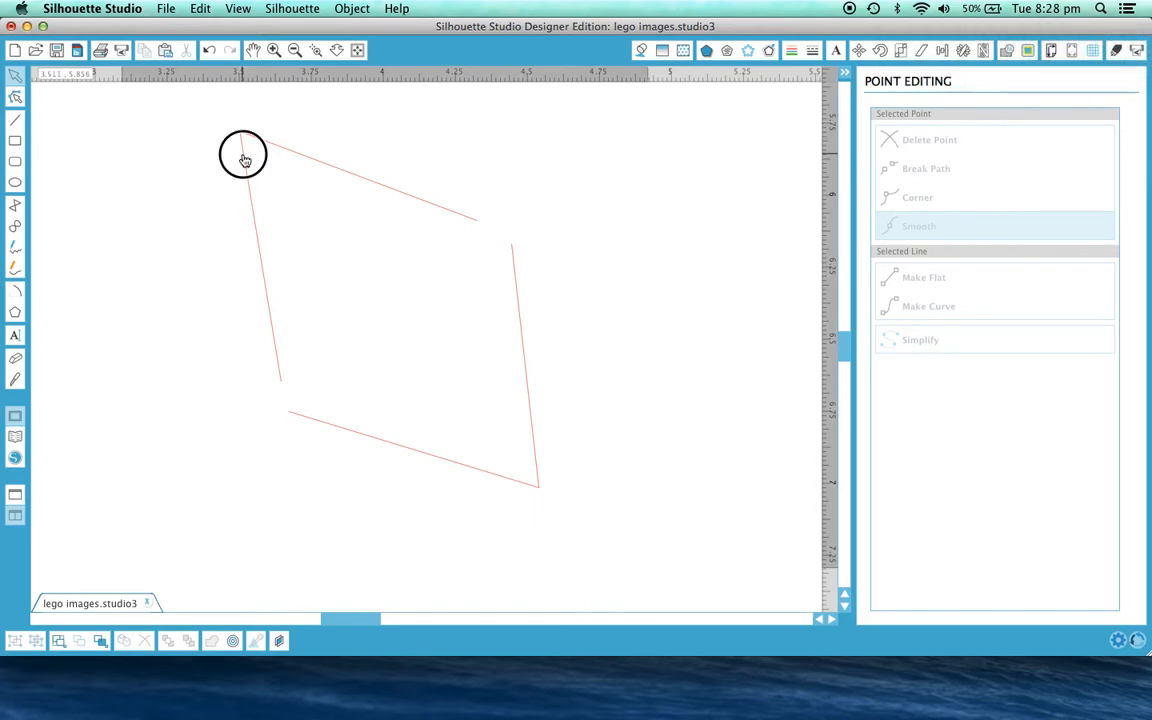
right_click(324, 223)
click(397, 506)
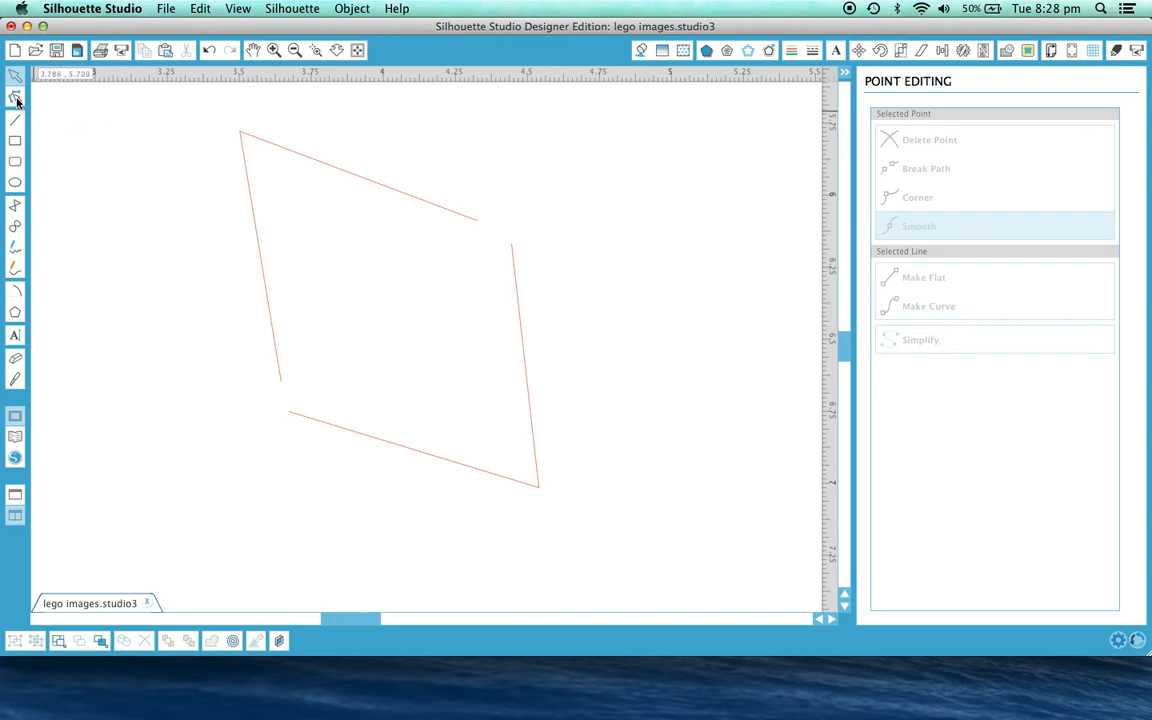
Step: Inspect the edit points of the upper-left open shape, then leave point editing and deselect it
click(255, 216)
click(15, 96)
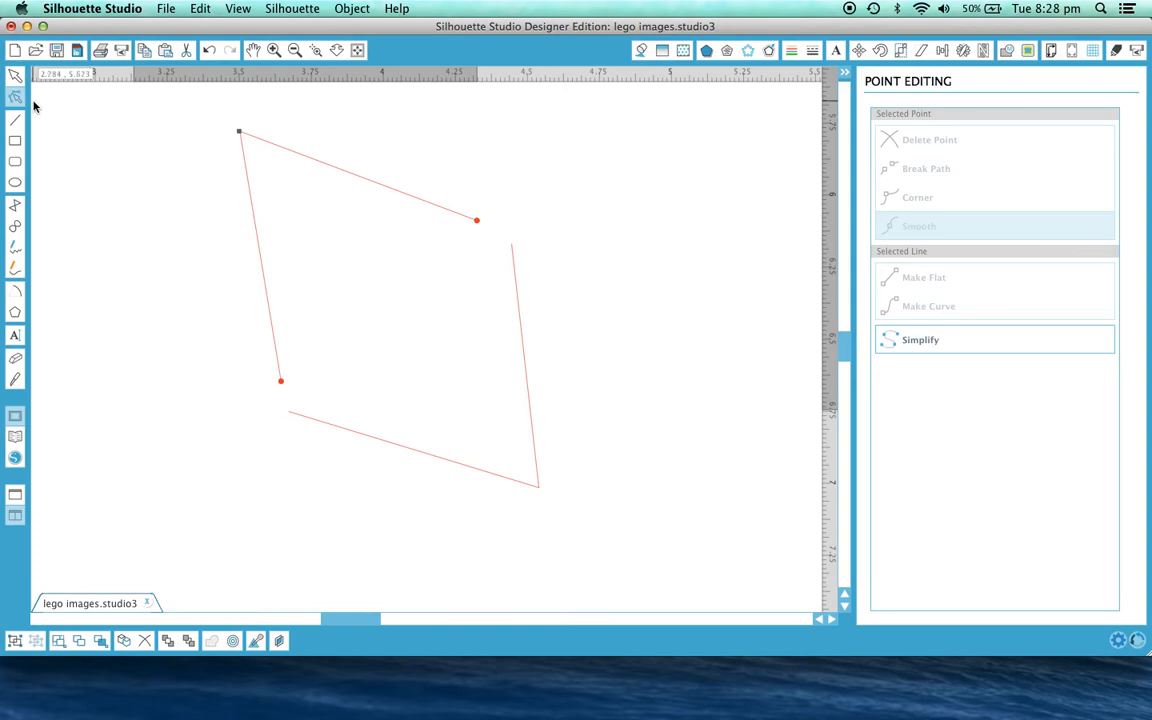
click(105, 170)
drag(175, 104, 548, 522)
key(Delete)
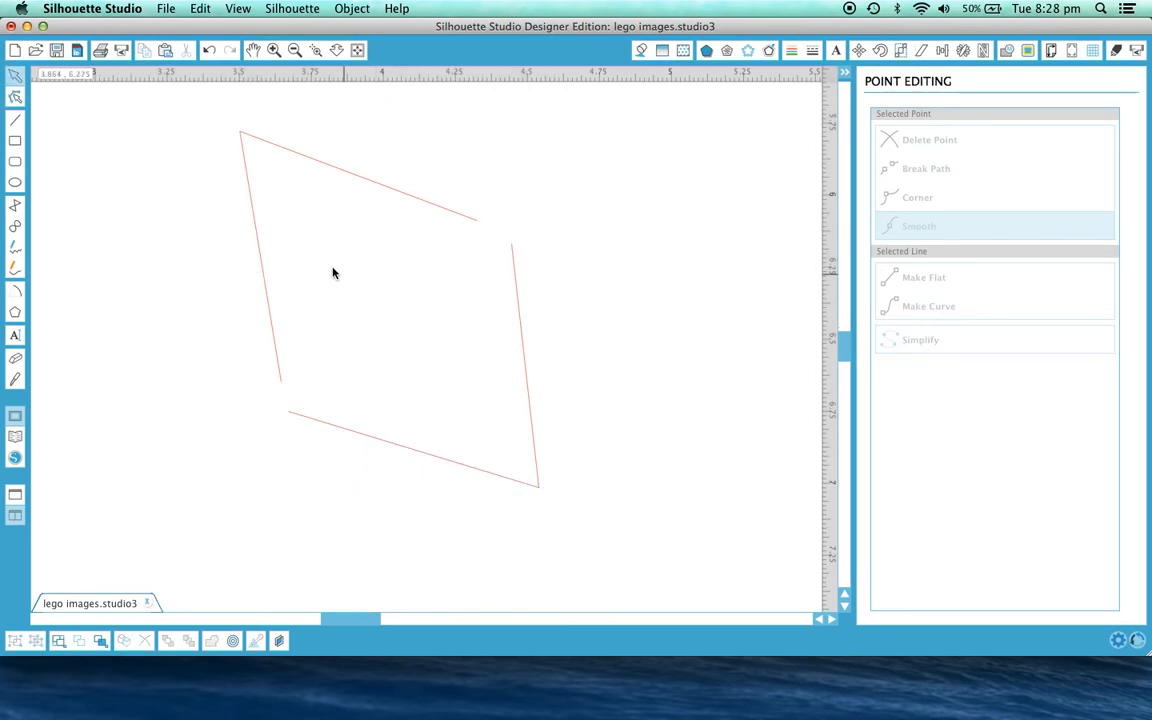
Step: Select both open shapes and make them one compound path again
drag(206, 103, 506, 555)
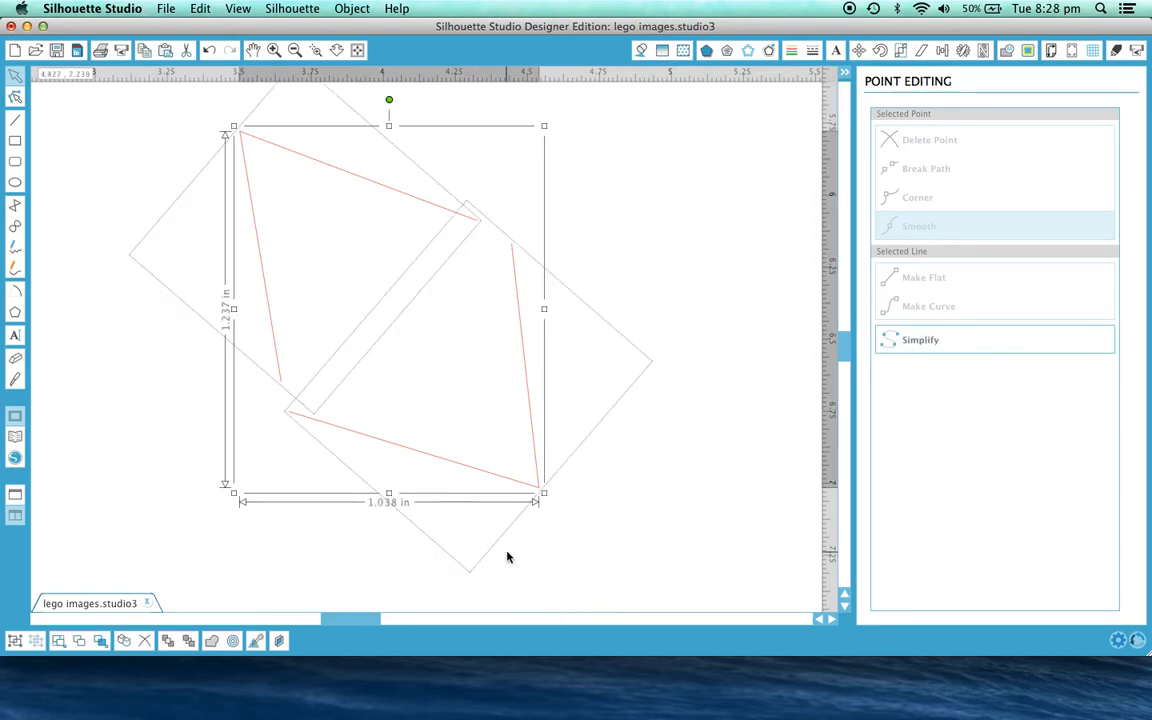
right_click(397, 306)
click(360, 569)
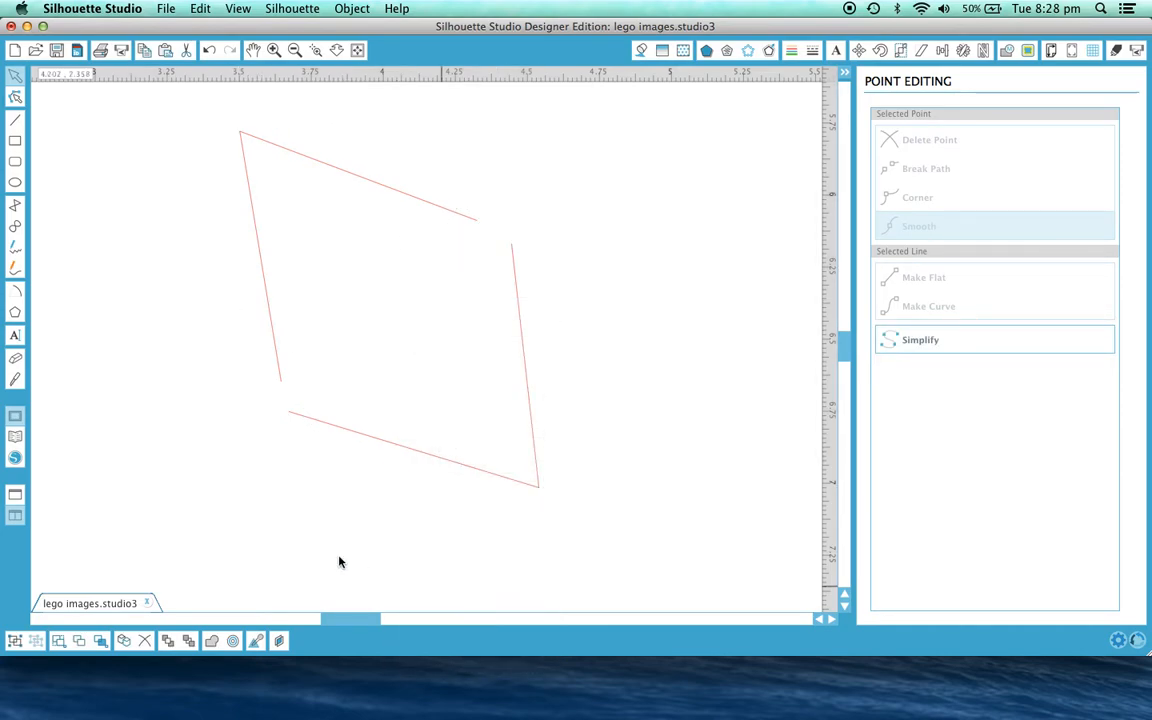
Step: Edit the compound path's points and join the facing open ends at both gaps to close the outline into a four-sided shape
click(14, 97)
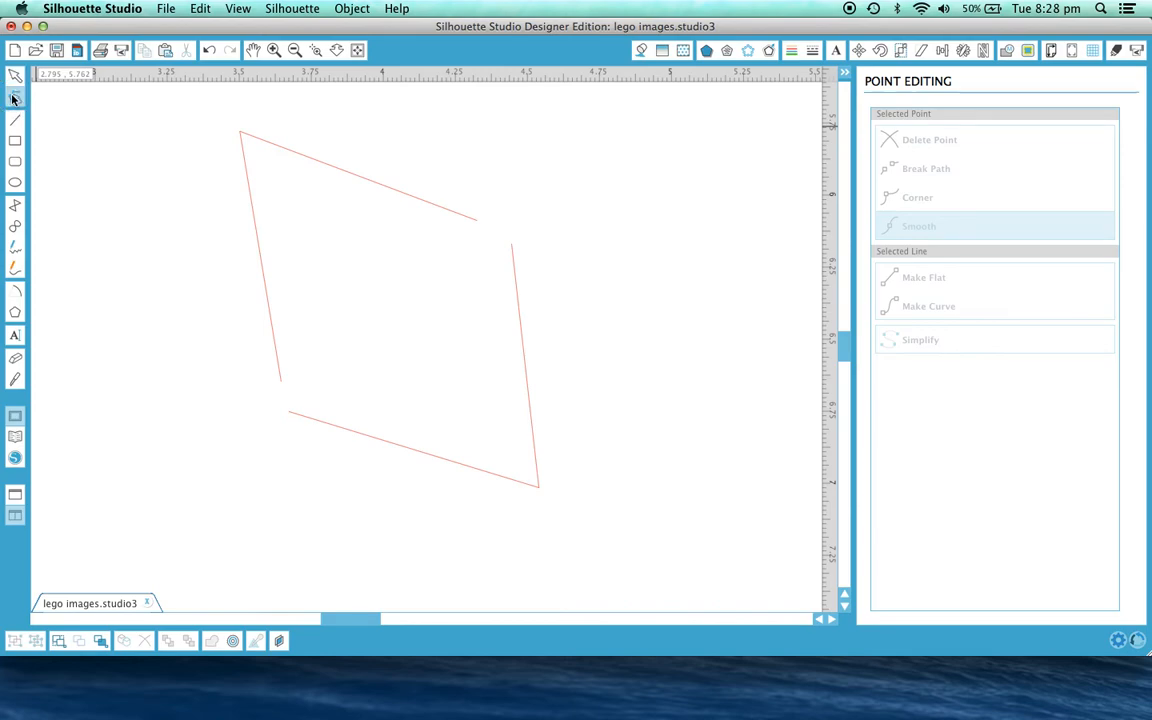
click(305, 424)
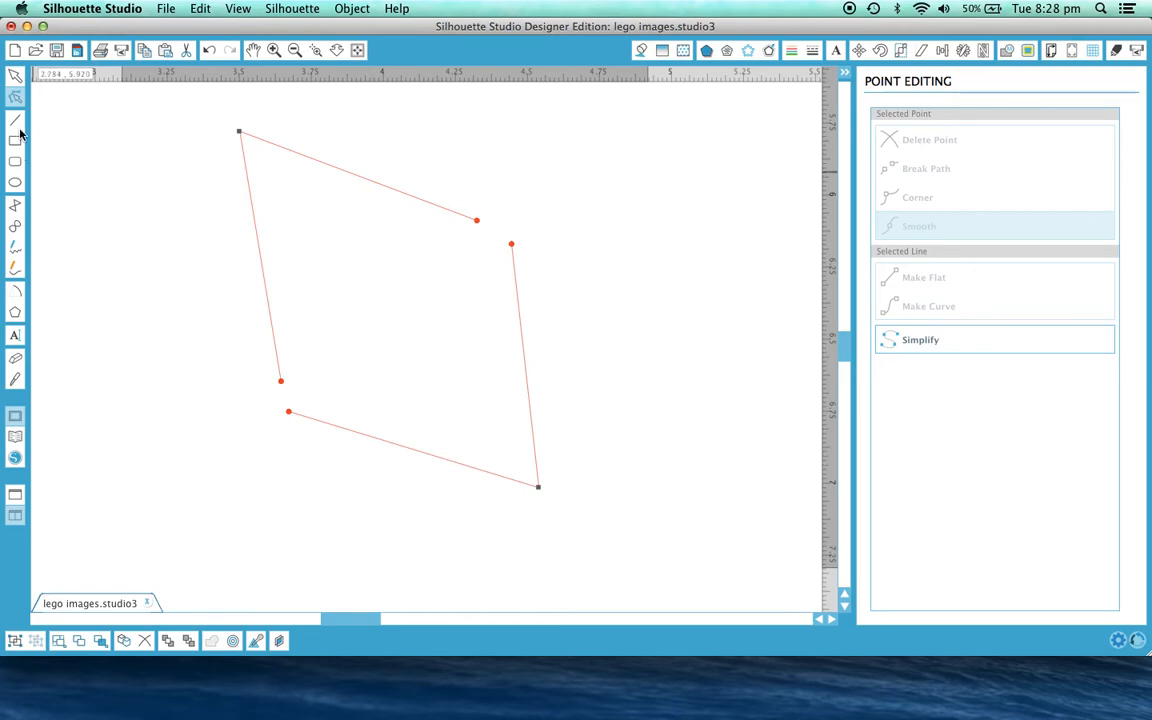
click(16, 78)
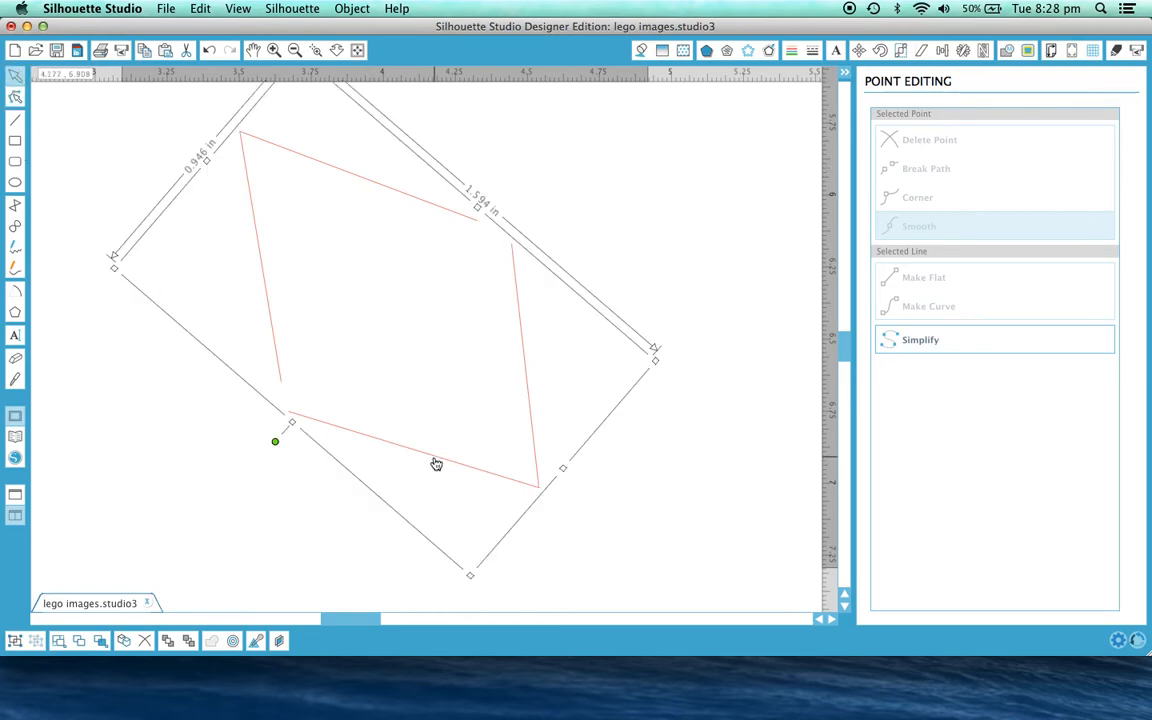
click(15, 96)
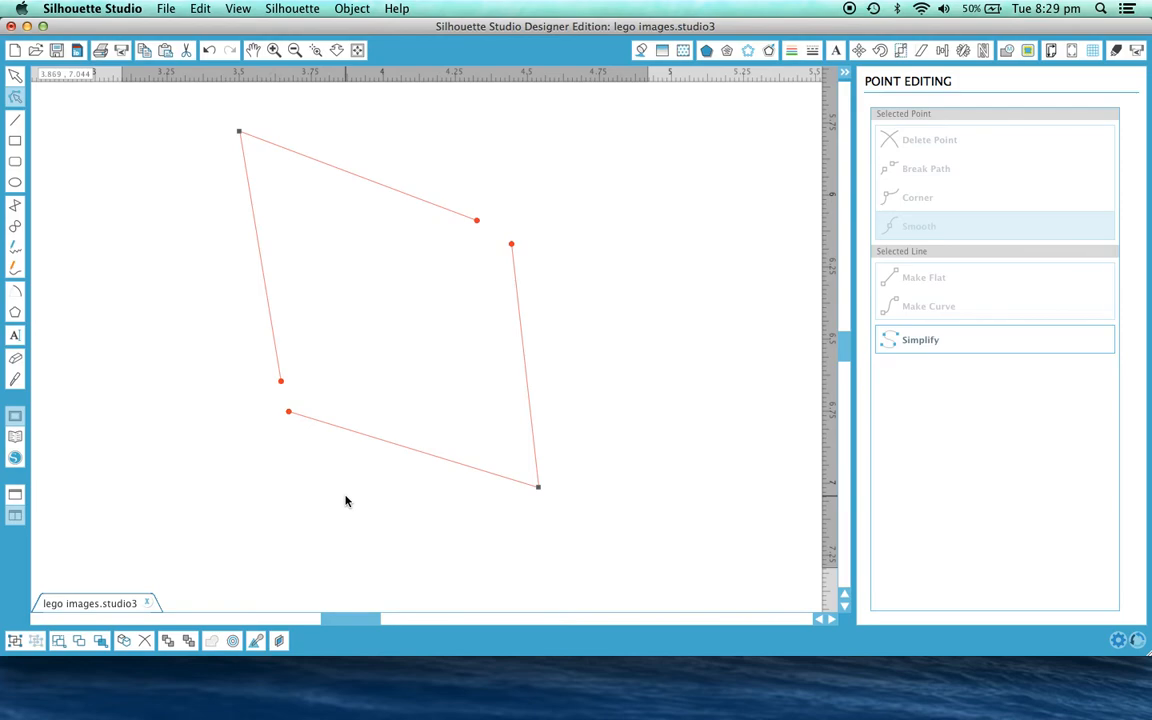
drag(296, 418, 284, 388)
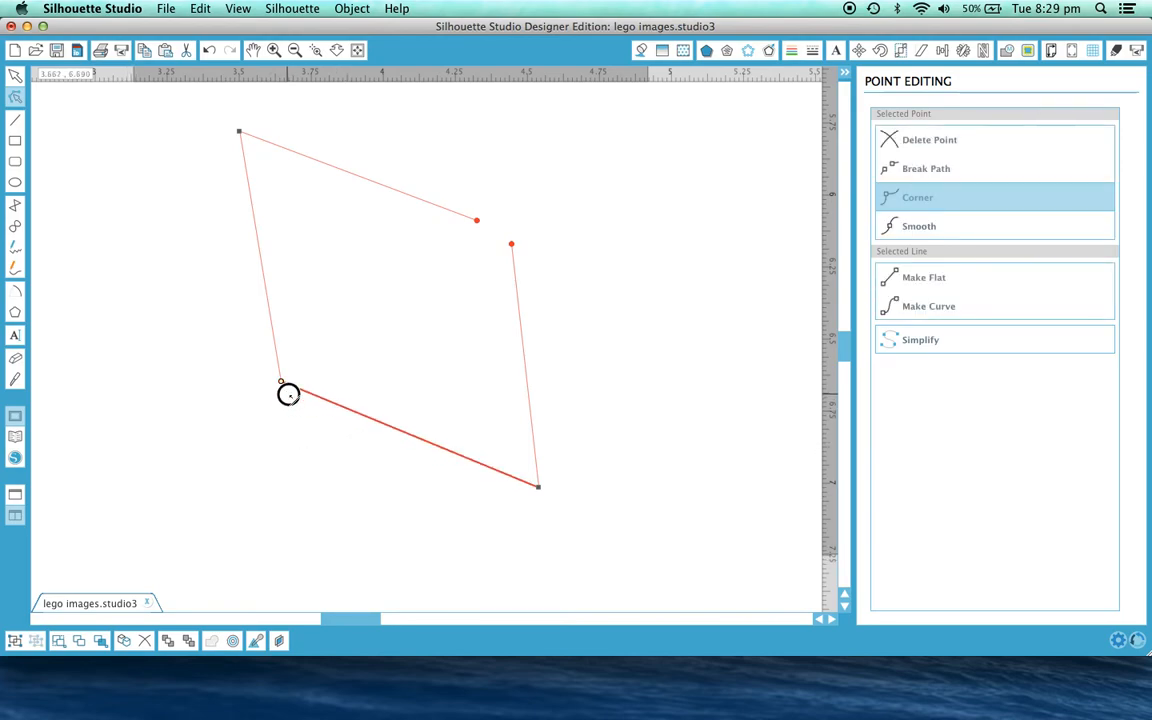
drag(518, 249, 483, 226)
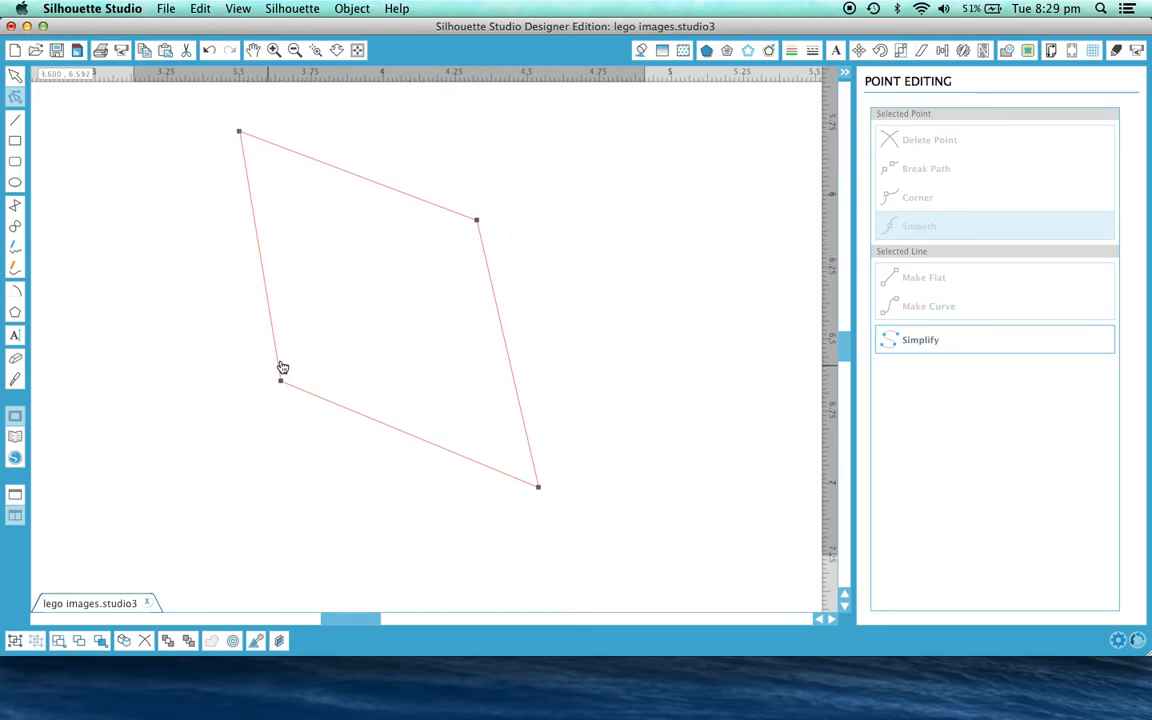
Step: Add one edit point near the middle of each of the outline's four sides
double_click(258, 250)
click(258, 250)
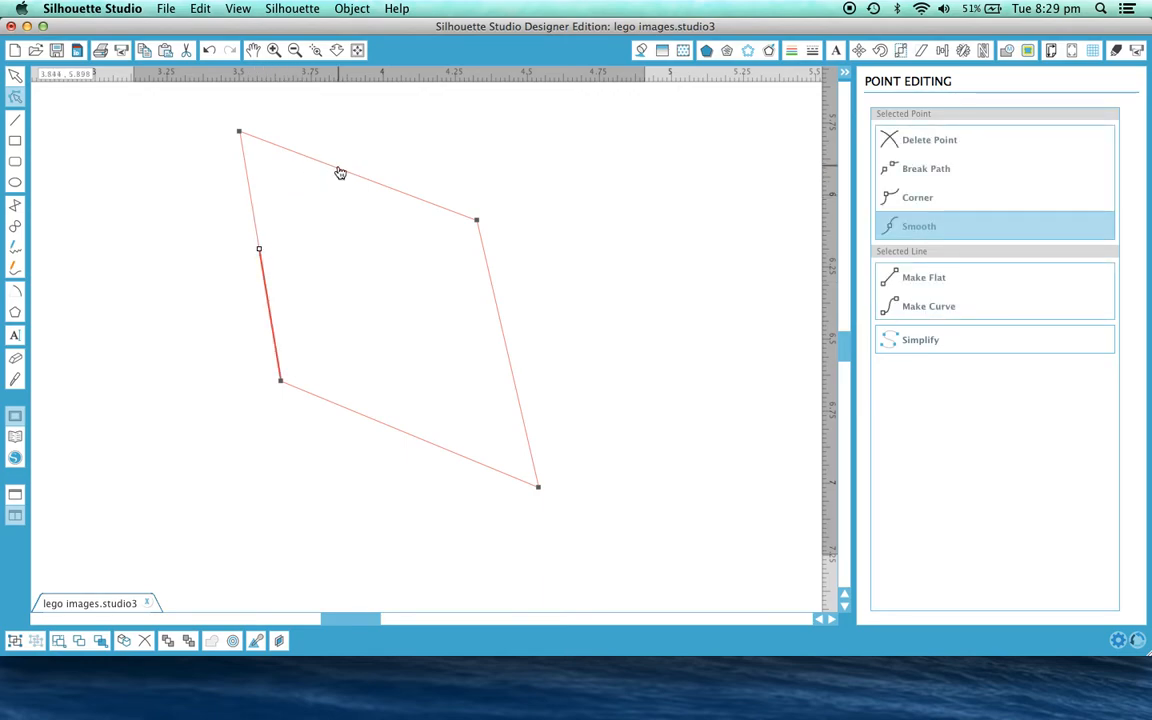
double_click(348, 173)
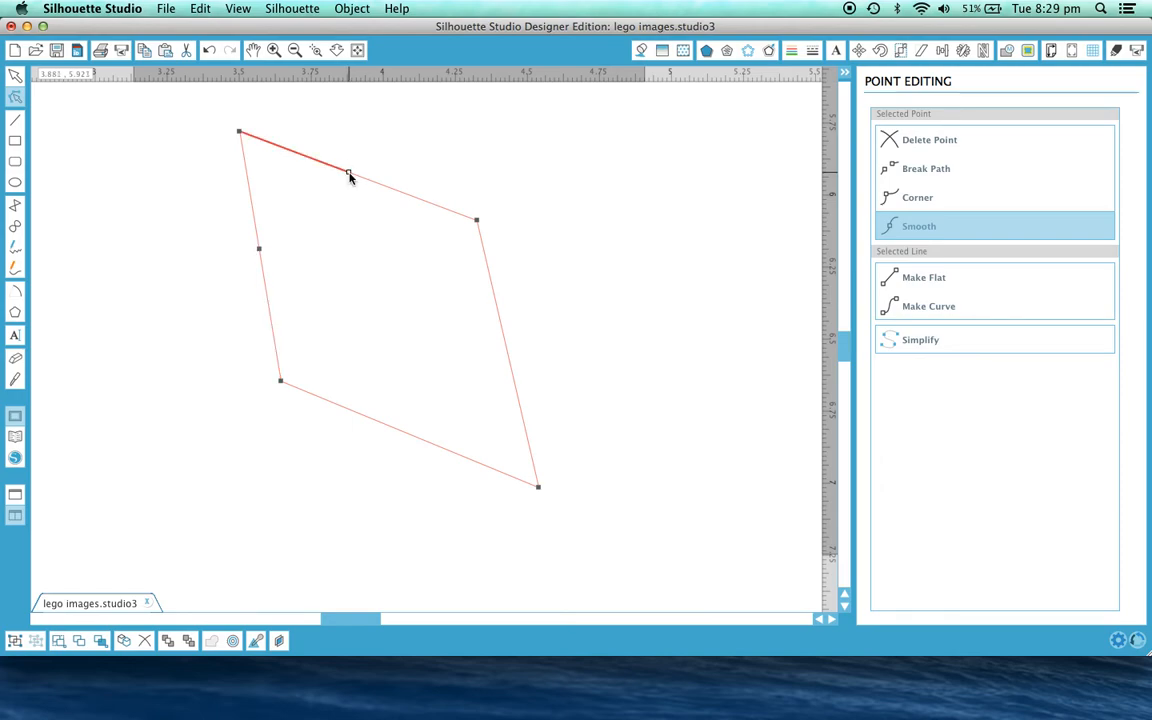
double_click(501, 323)
double_click(404, 432)
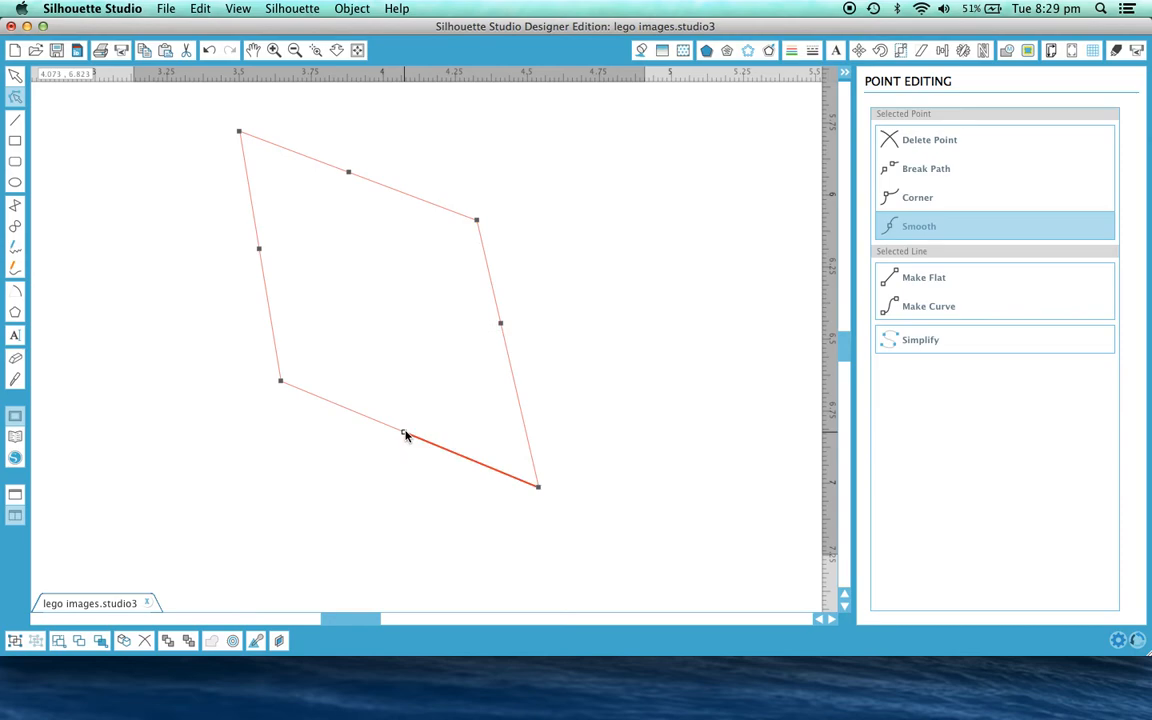
Step: Add two further edit points on each of the four sides, one on either side of the midpoint
double_click(487, 263)
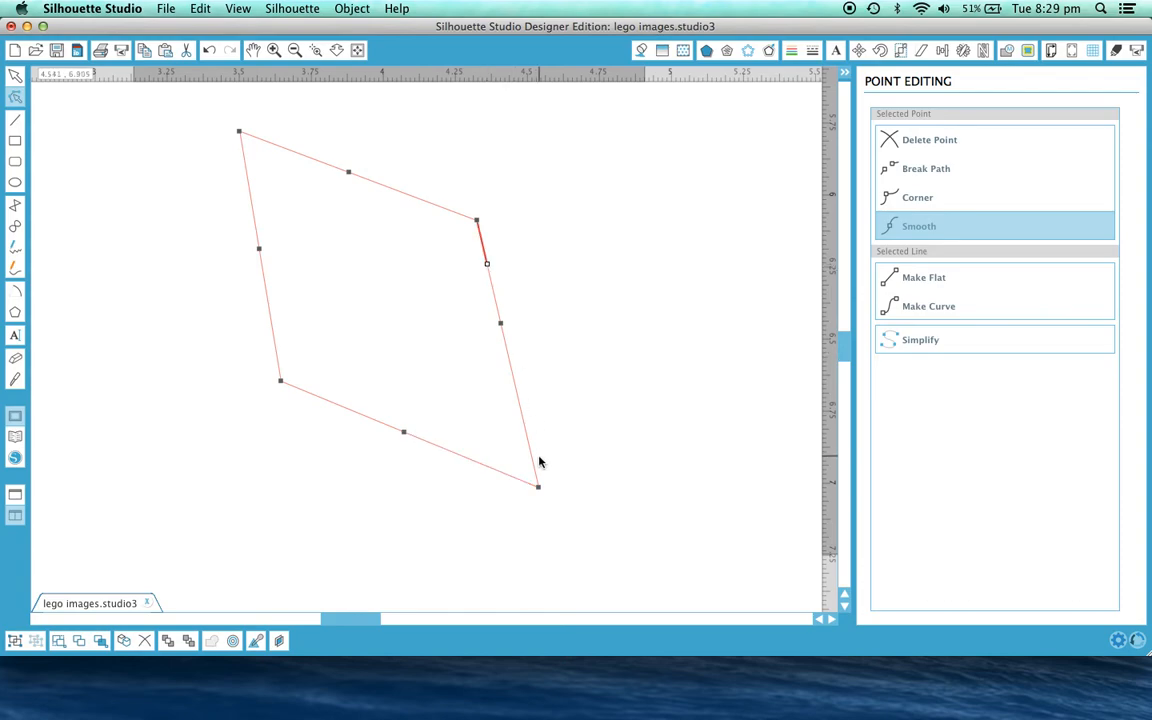
double_click(521, 414)
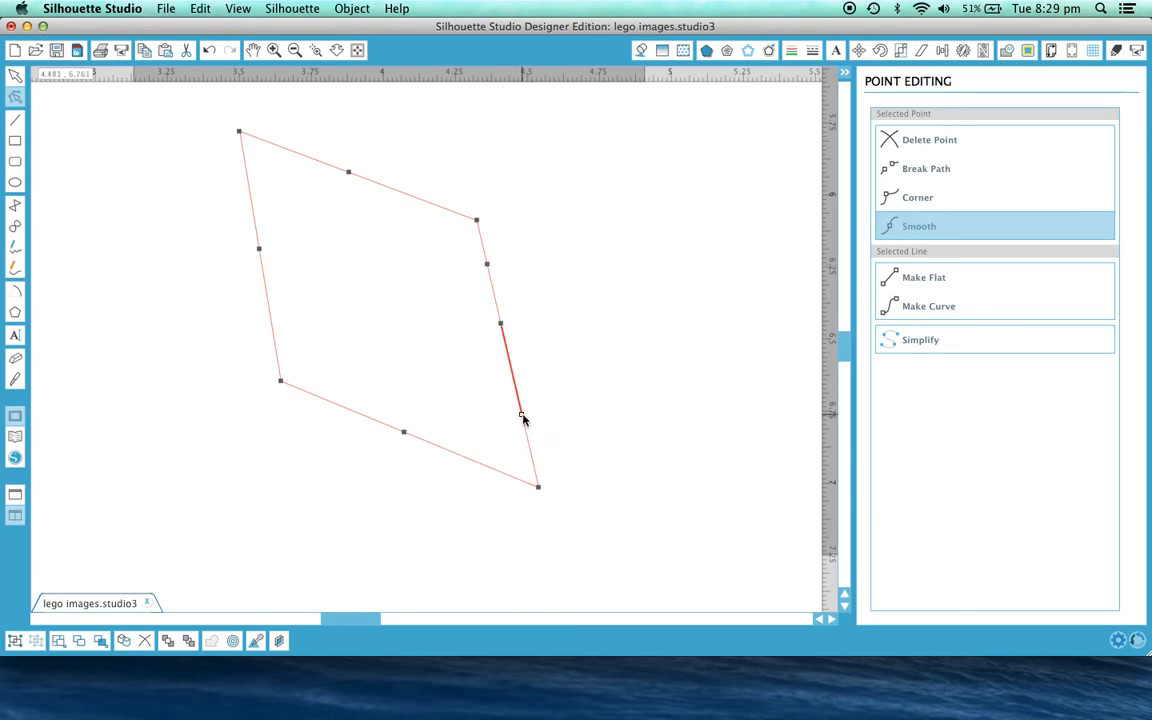
double_click(465, 458)
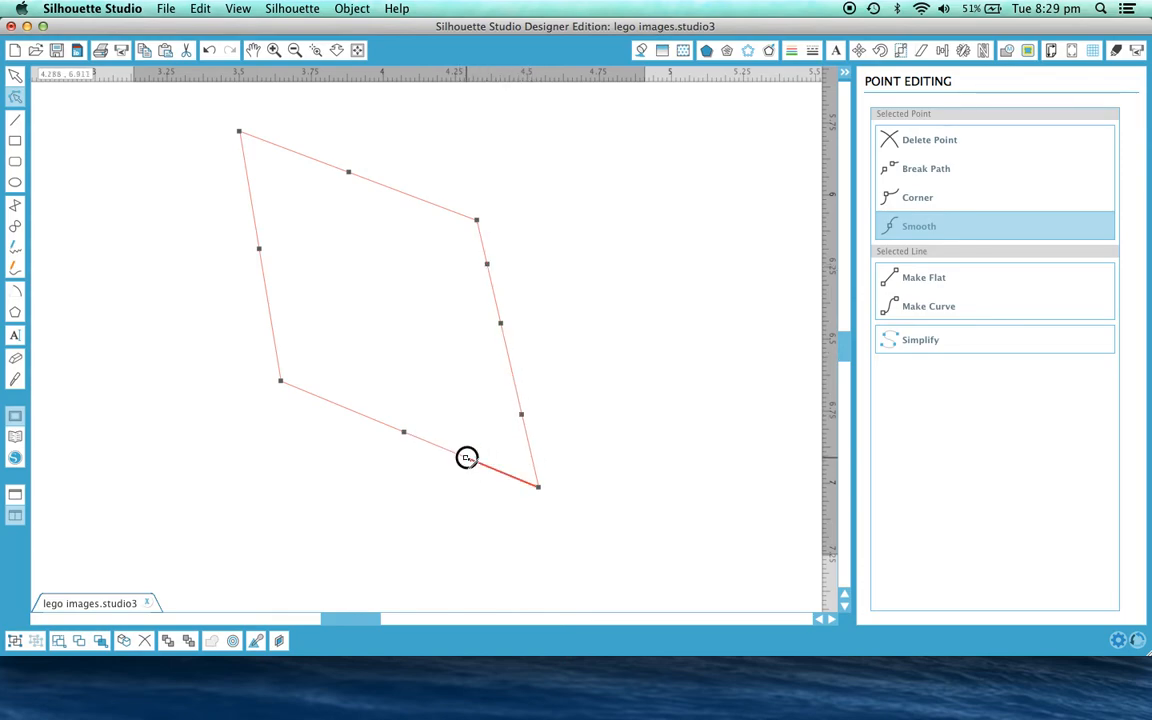
double_click(320, 397)
double_click(270, 319)
double_click(248, 183)
double_click(298, 155)
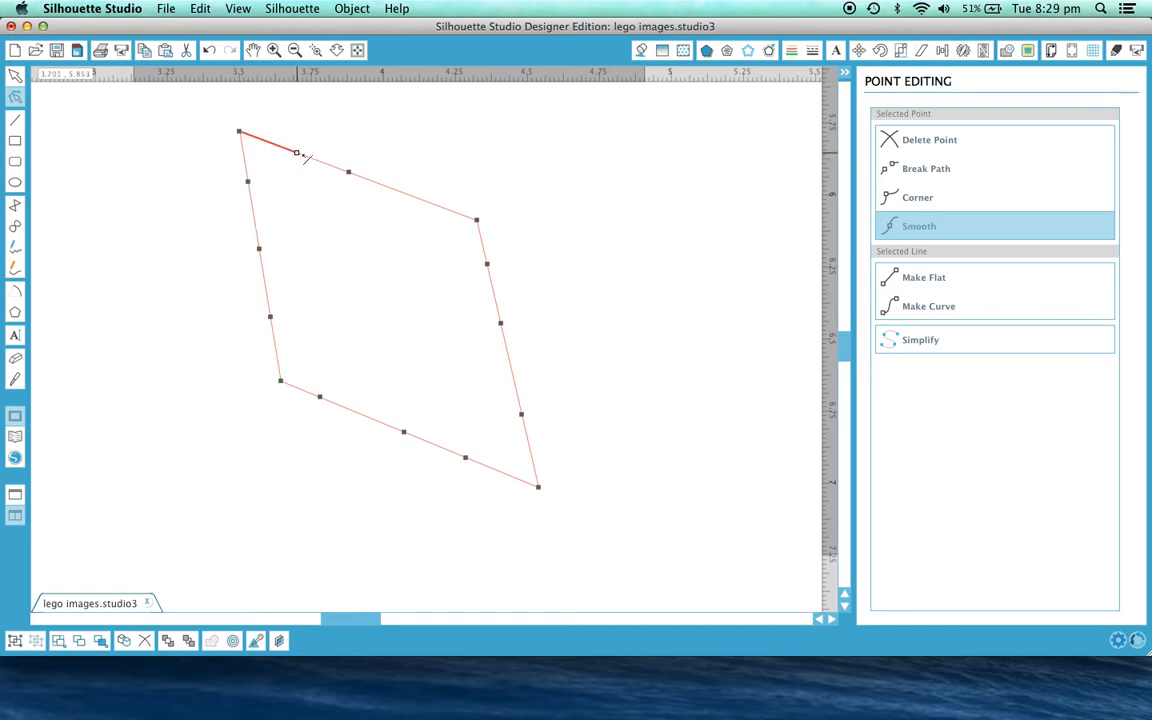
double_click(424, 203)
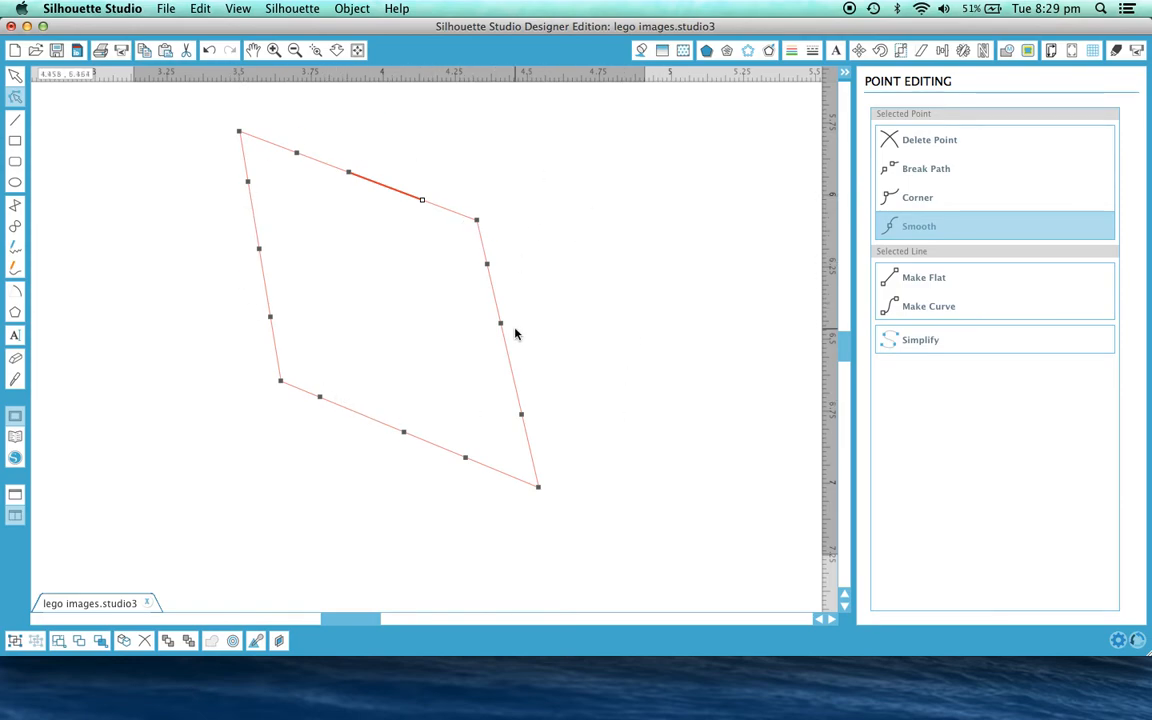
Step: Make the segment at the upper edge's right-hand point a curve, try bending it with its handle, and return it to a straight course
click(914, 200)
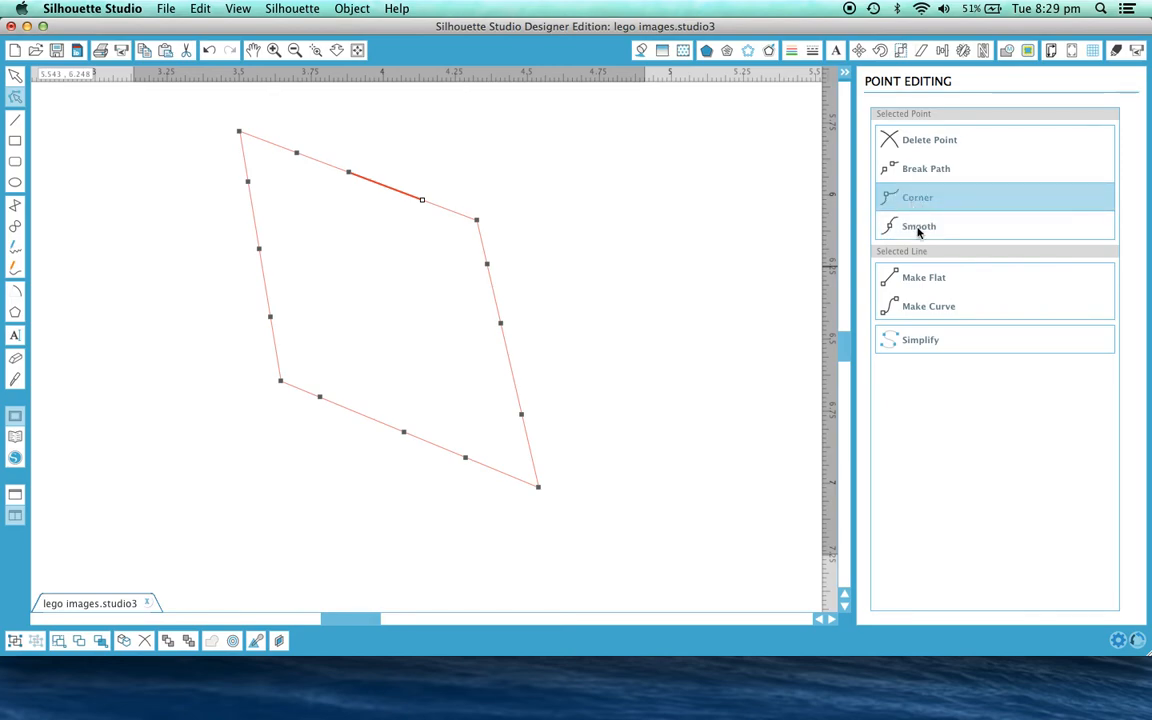
click(918, 229)
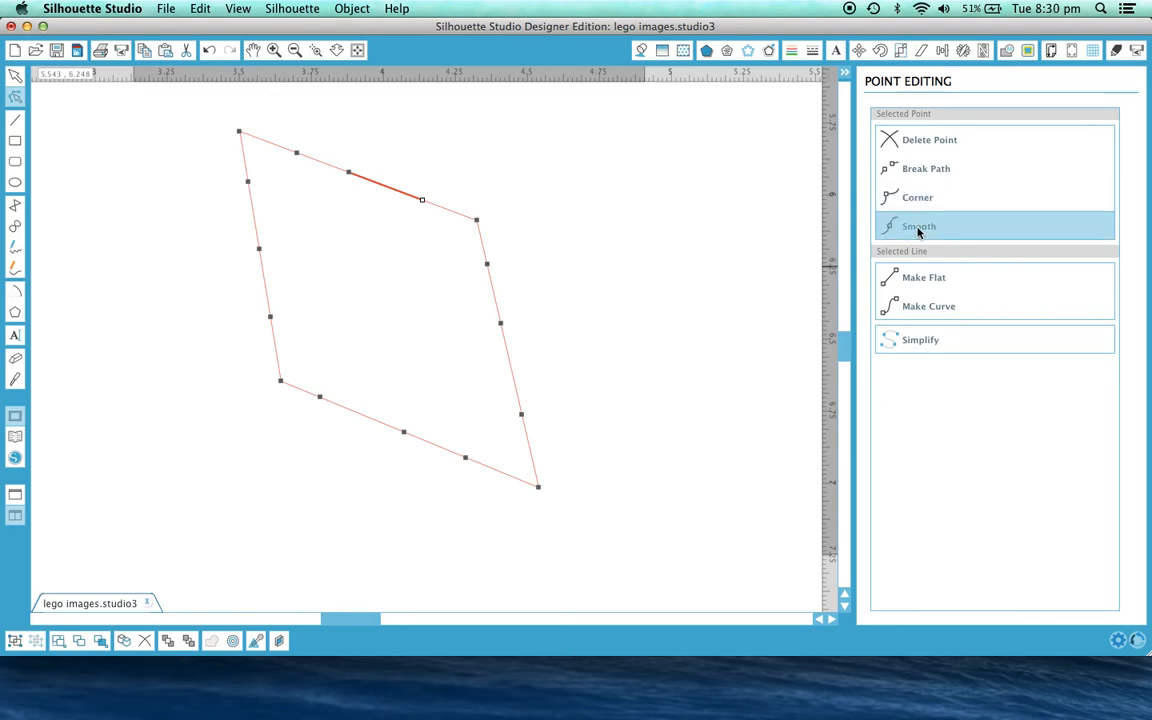
click(930, 311)
drag(444, 207, 422, 238)
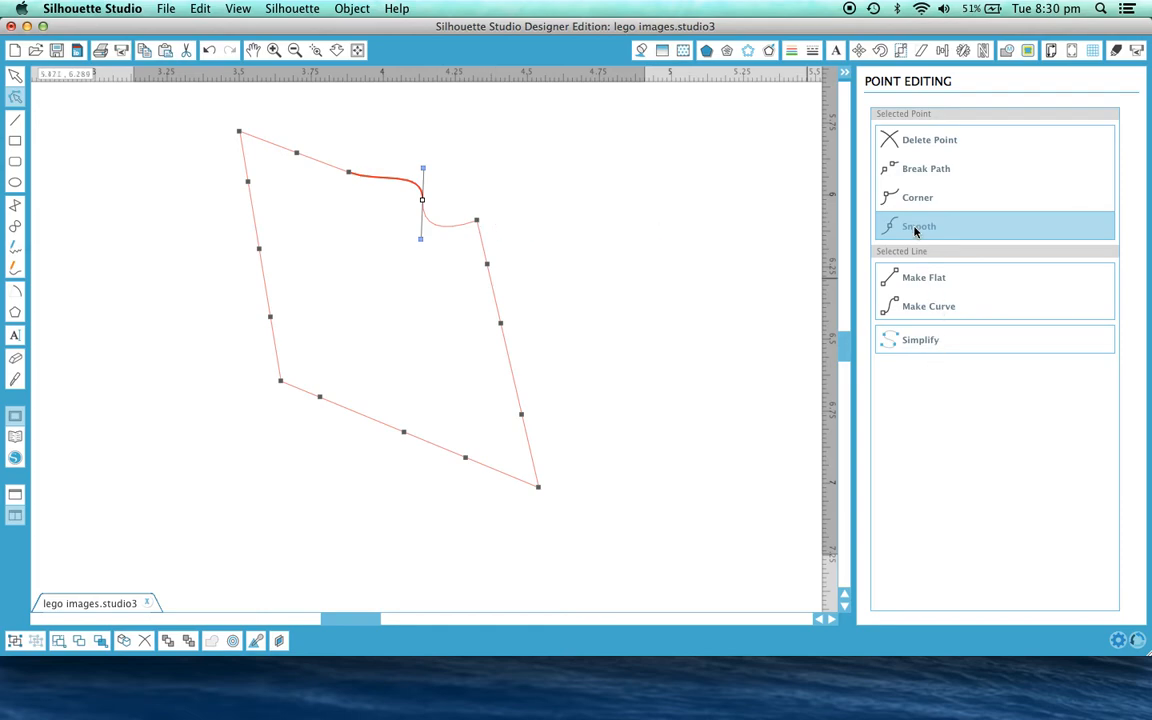
click(920, 313)
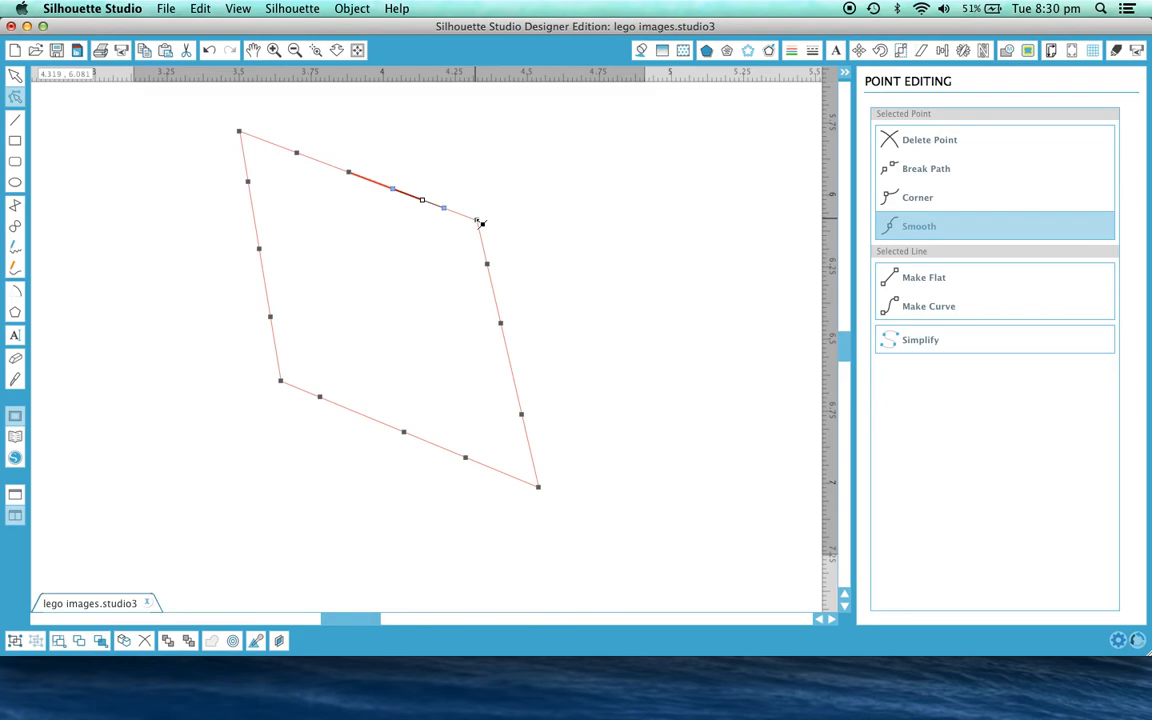
Step: Raise the upper-right corner point slightly and curve the segment below it, pulling the next point's handle outward to the lower right
mouse_move(481, 224)
mouse_down()
mouse_move(450, 252)
mouse_move(481, 203)
mouse_up()
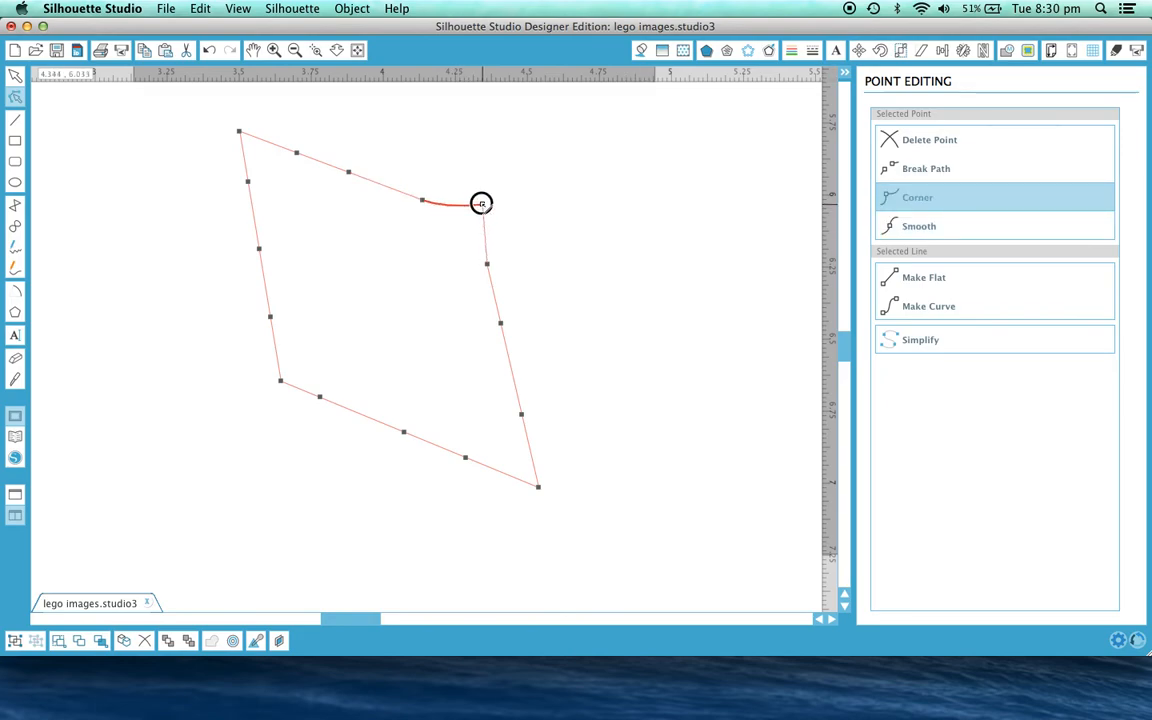
click(489, 265)
click(933, 306)
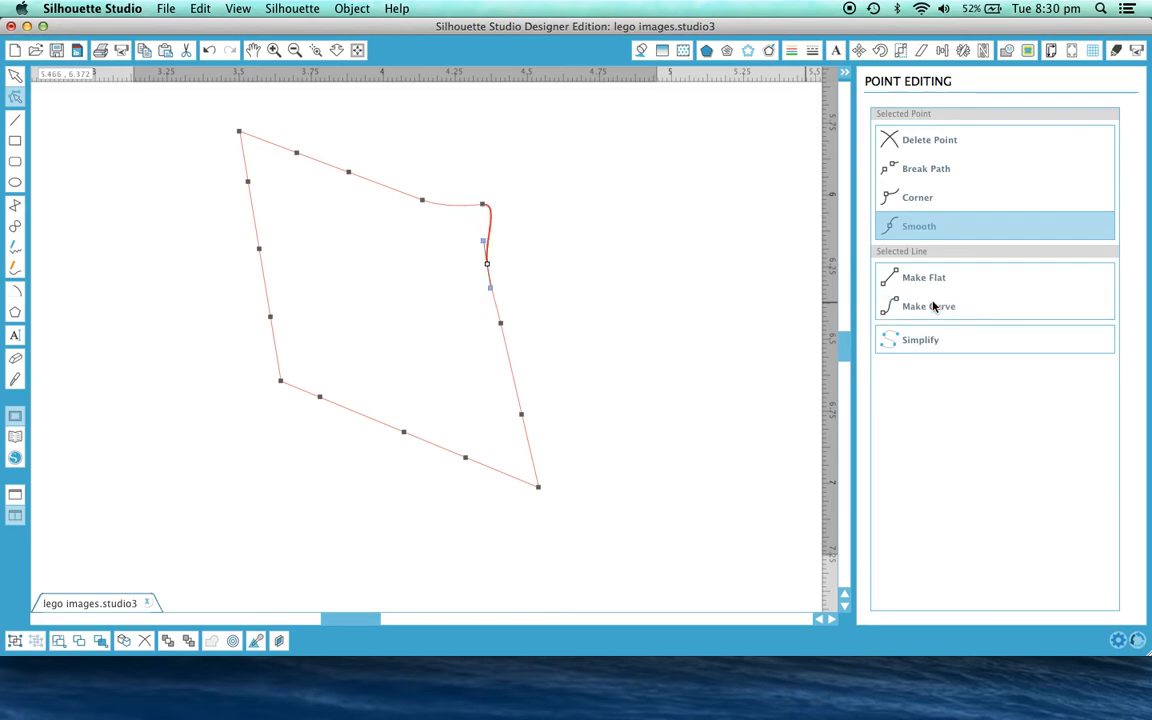
drag(491, 289, 587, 341)
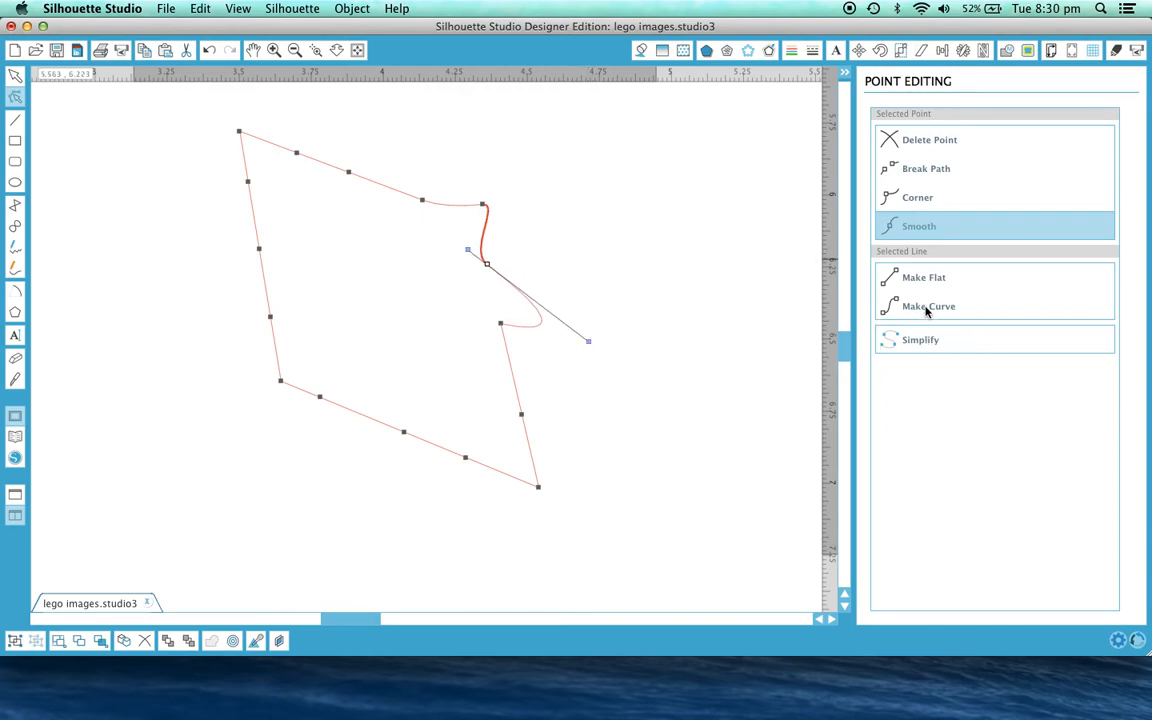
Step: Make the segment at the right side's lower point a curve and pull its upper handle outward to bend it
click(521, 414)
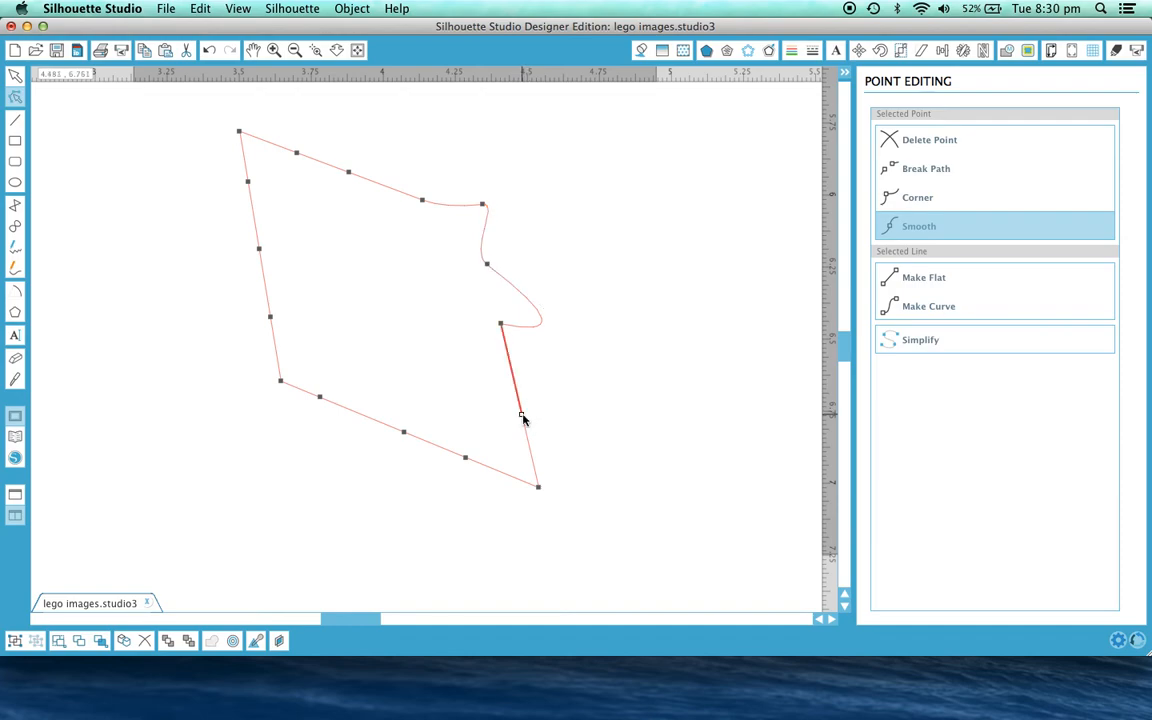
click(903, 307)
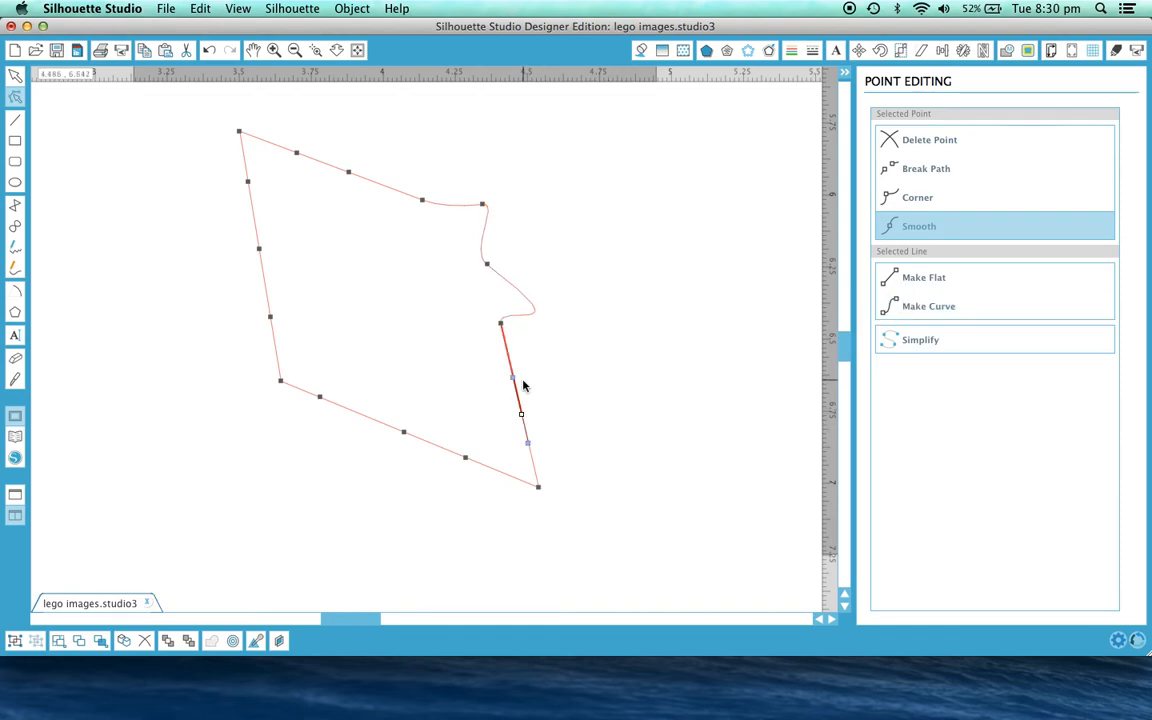
drag(513, 378, 571, 383)
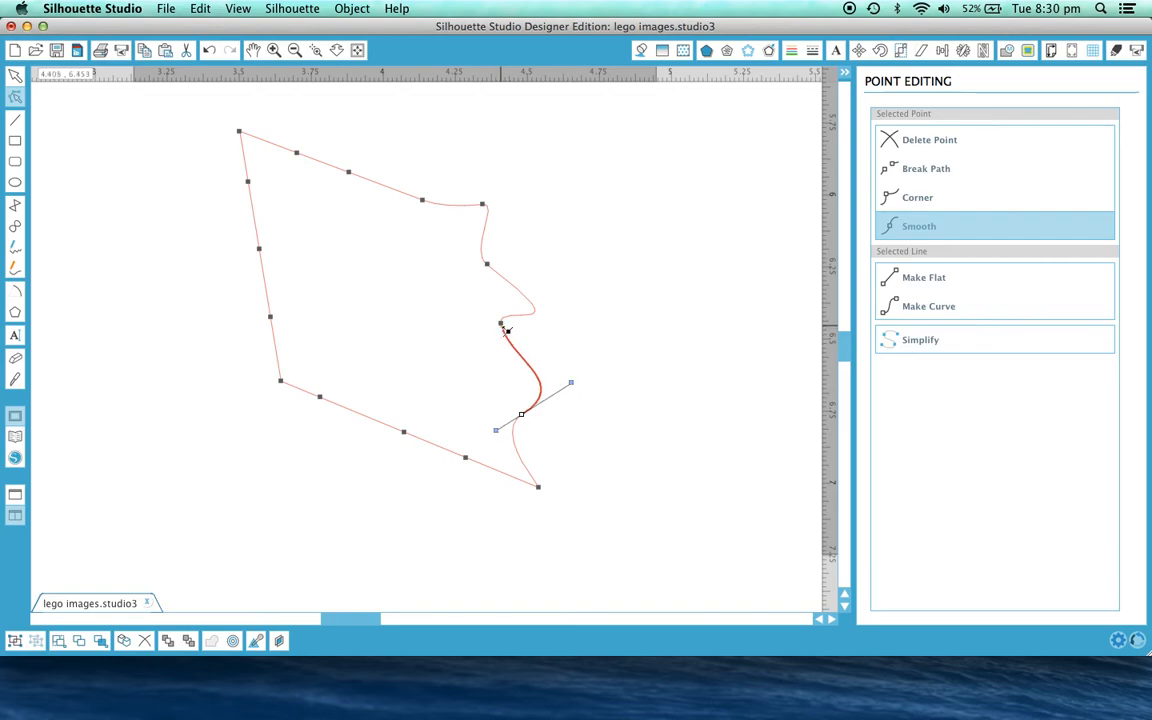
Step: Pull the right side's two upper points outward, add a point on the curve below them, and shift the lower points inward
drag(502, 325, 572, 336)
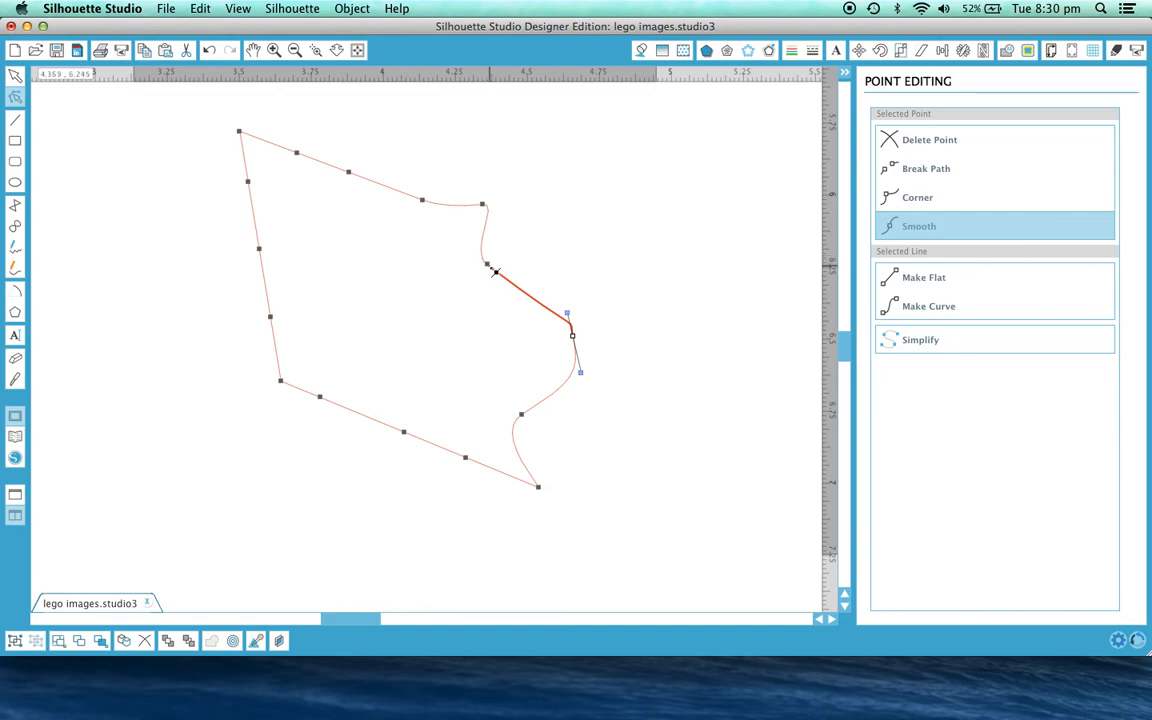
drag(494, 270, 530, 207)
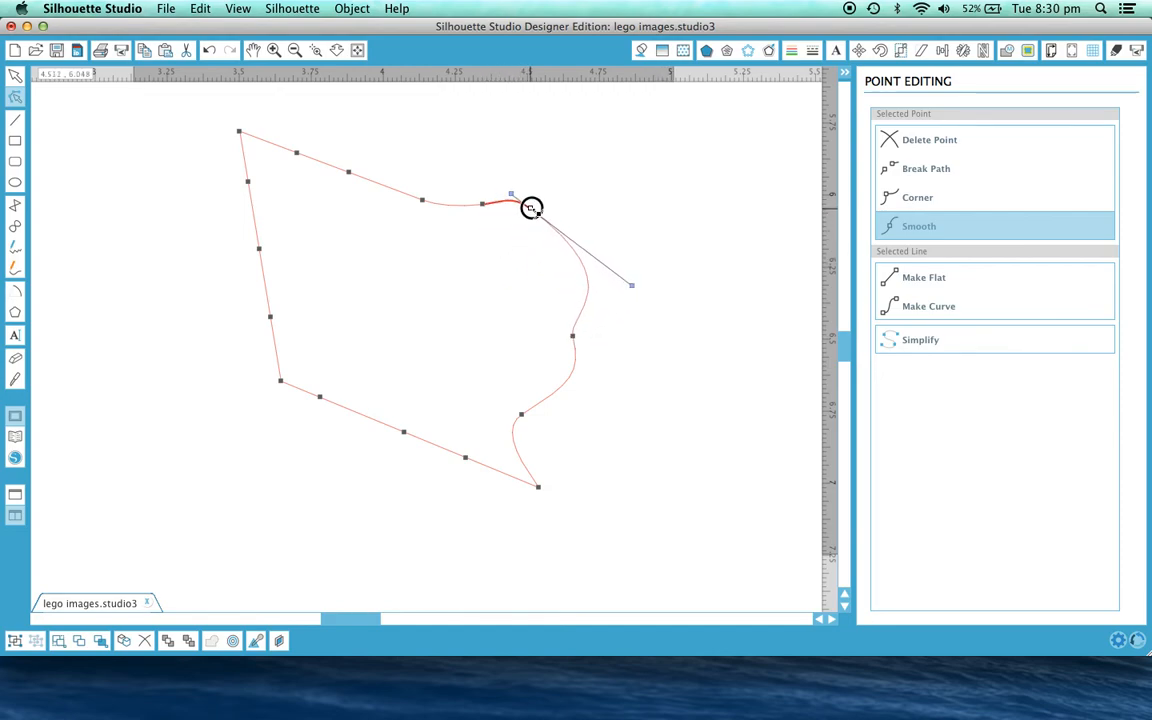
click(563, 385)
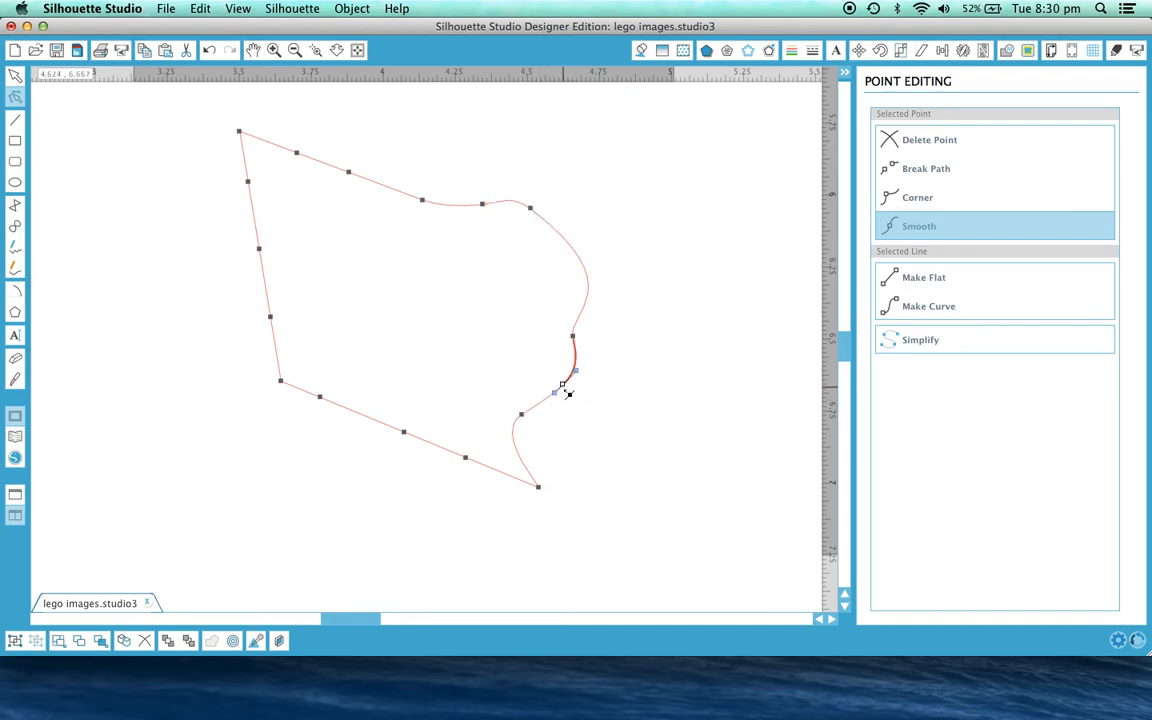
drag(564, 386, 475, 420)
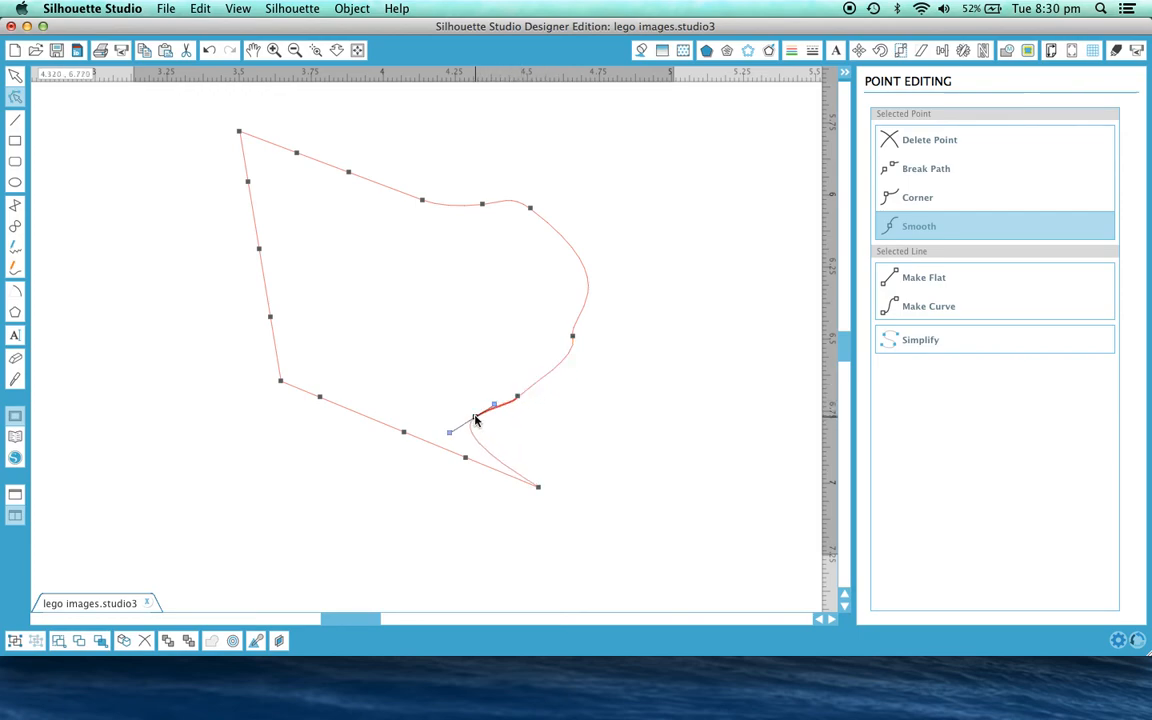
Step: Delete the outline's lower-right corner point
click(540, 488)
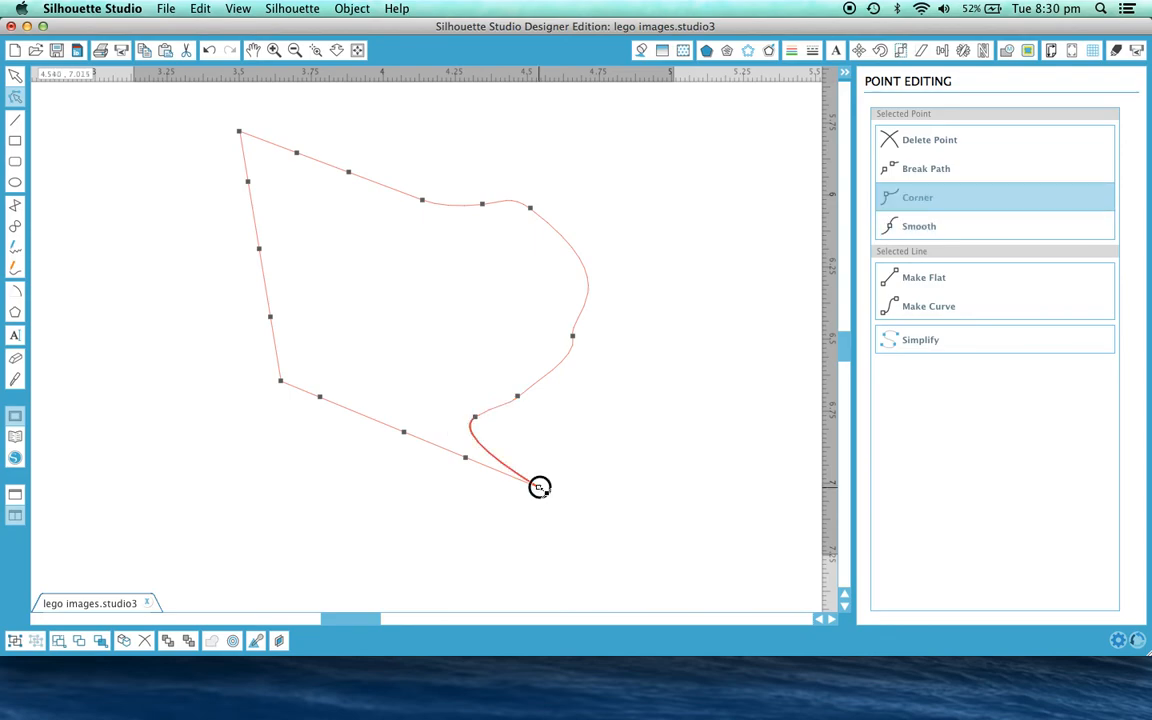
right_click(540, 490)
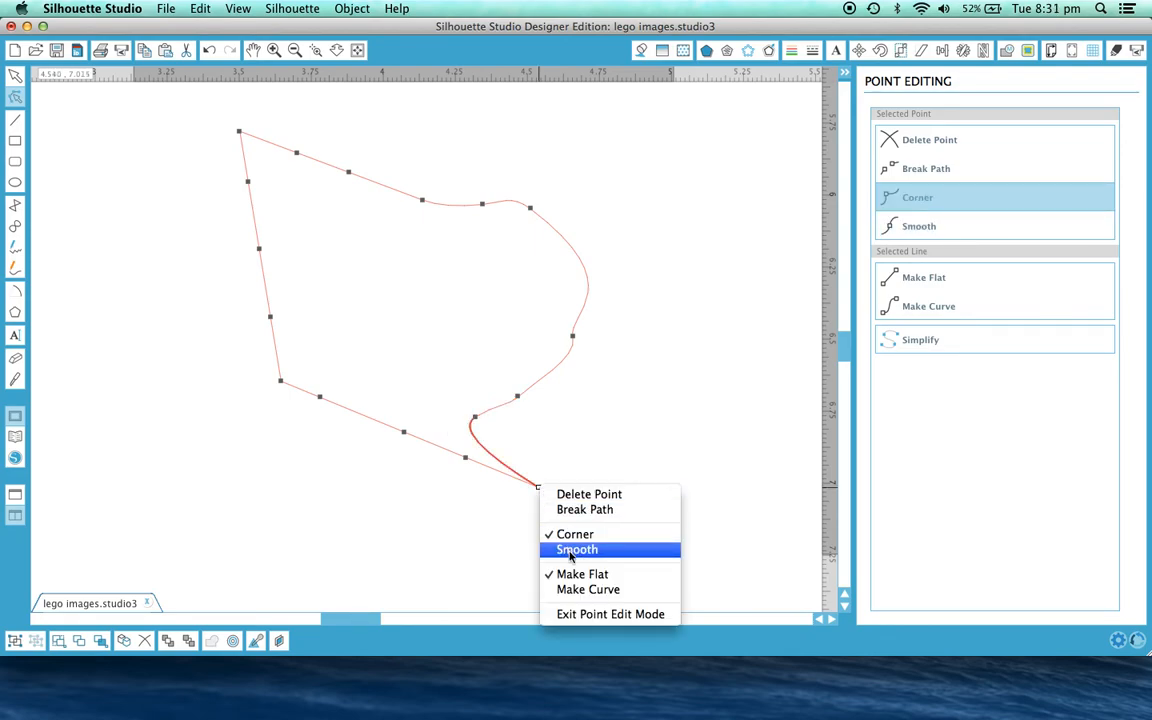
click(589, 494)
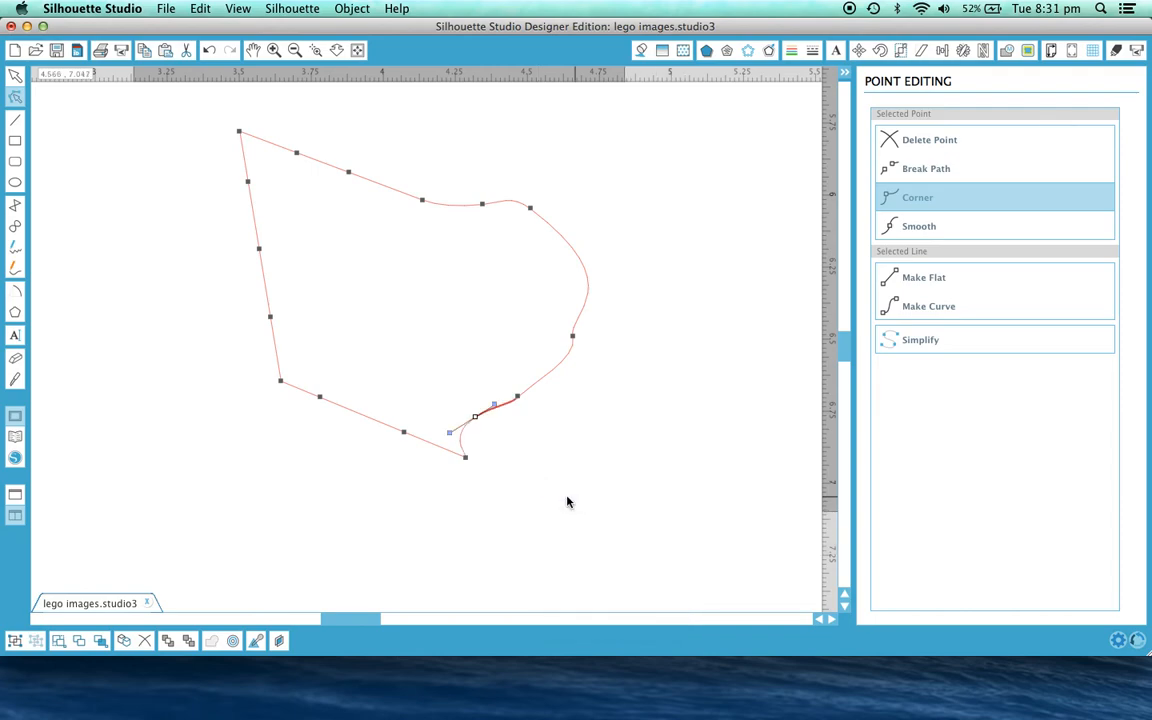
Step: Delete the outline's bottom tip point and turn the straight segment on the lower-left edge into a curve
click(465, 458)
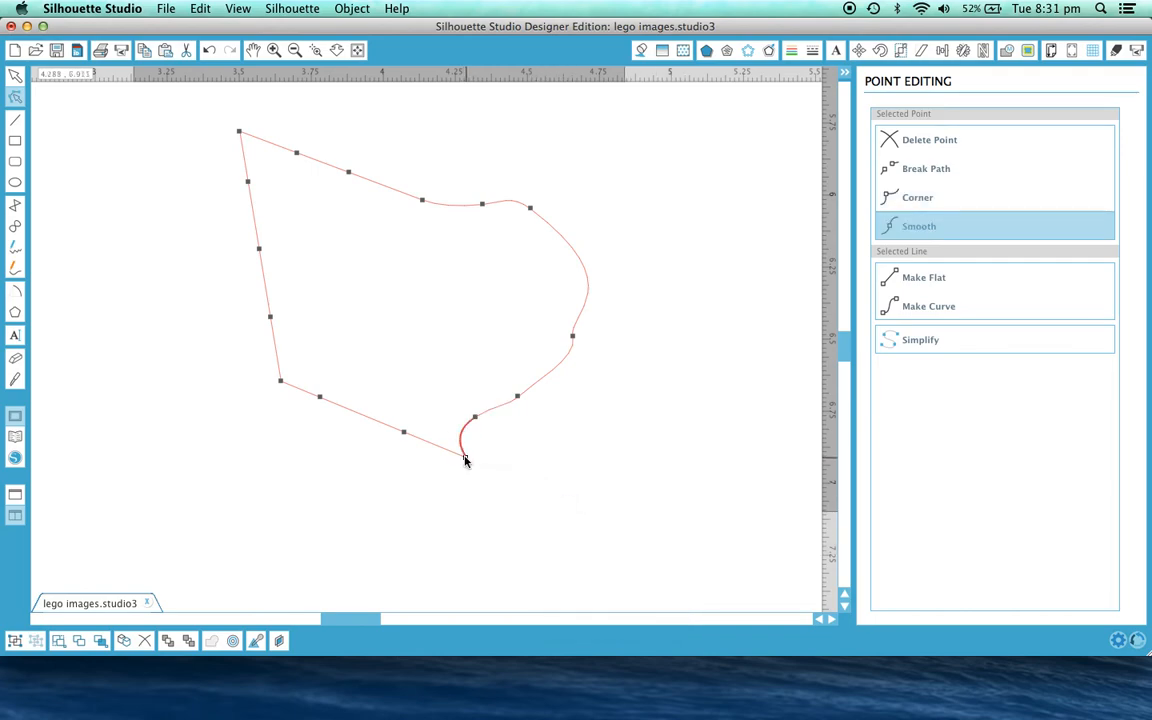
right_click(465, 458)
click(483, 466)
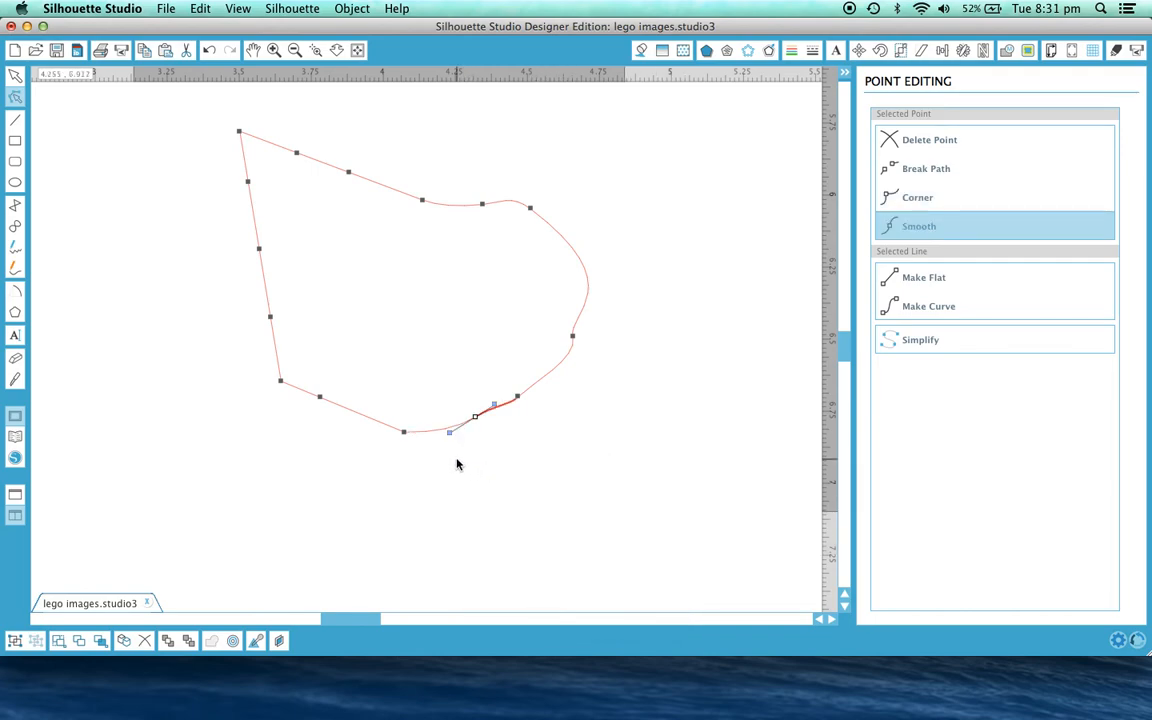
click(320, 399)
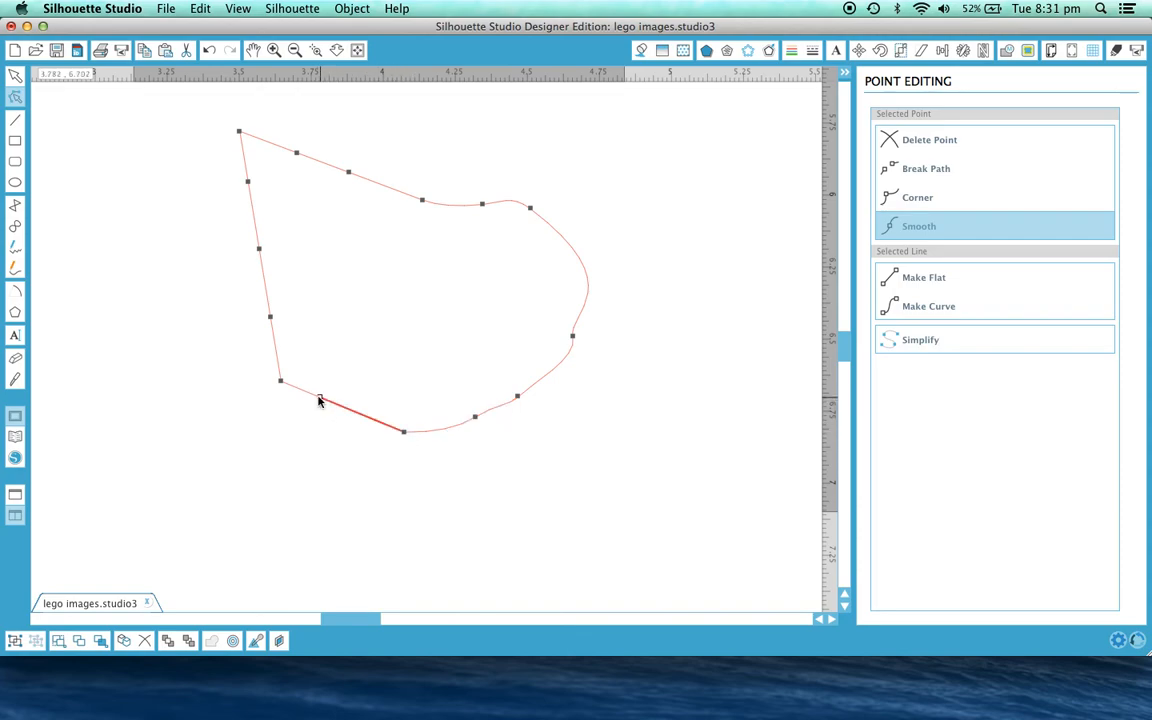
click(925, 306)
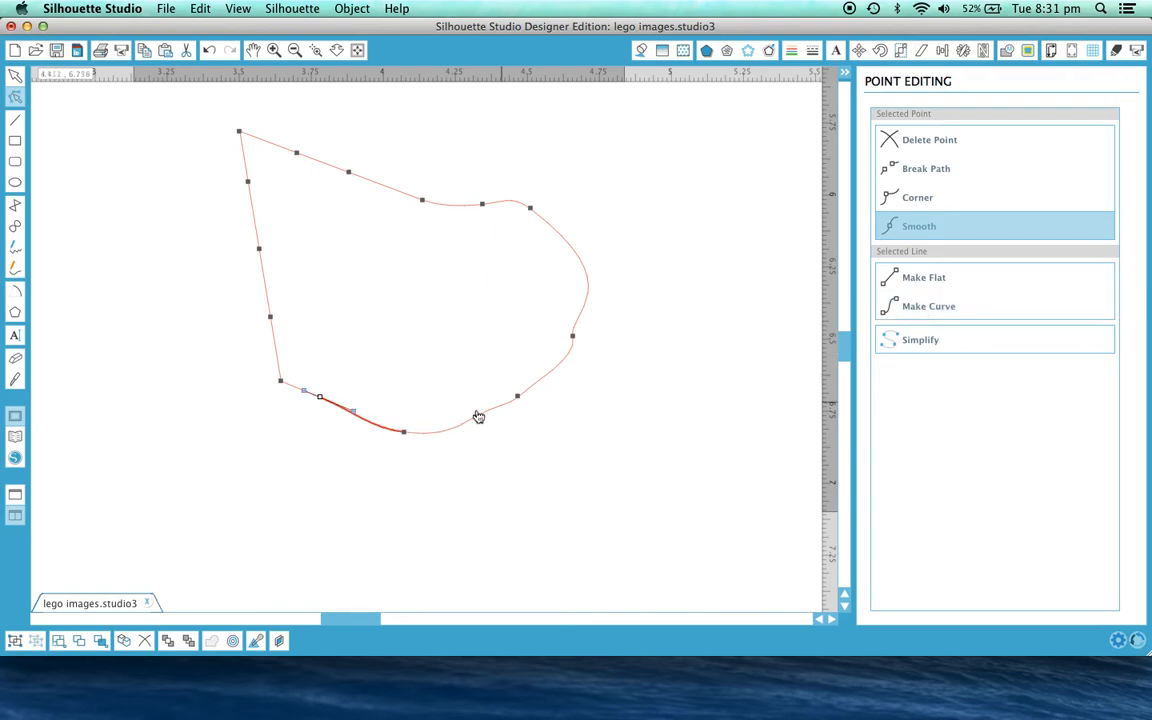
Step: Delete the outline's lower-left corner point and the middle point of the straight left side
click(281, 382)
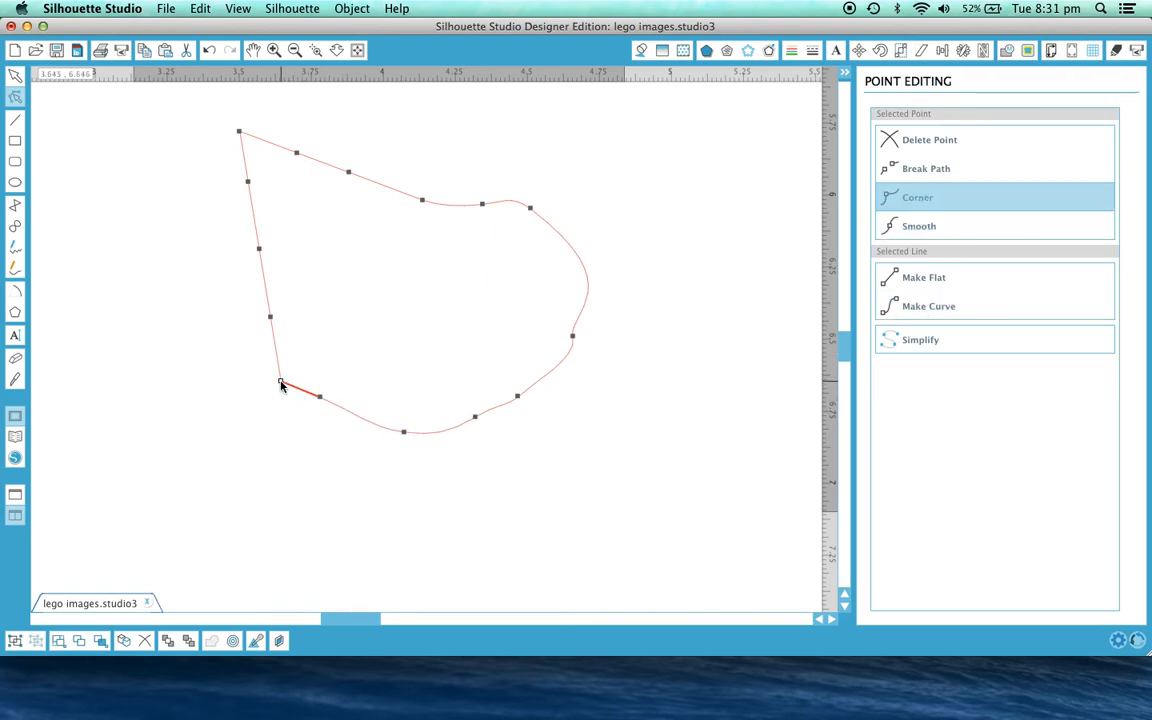
right_click(281, 383)
click(303, 387)
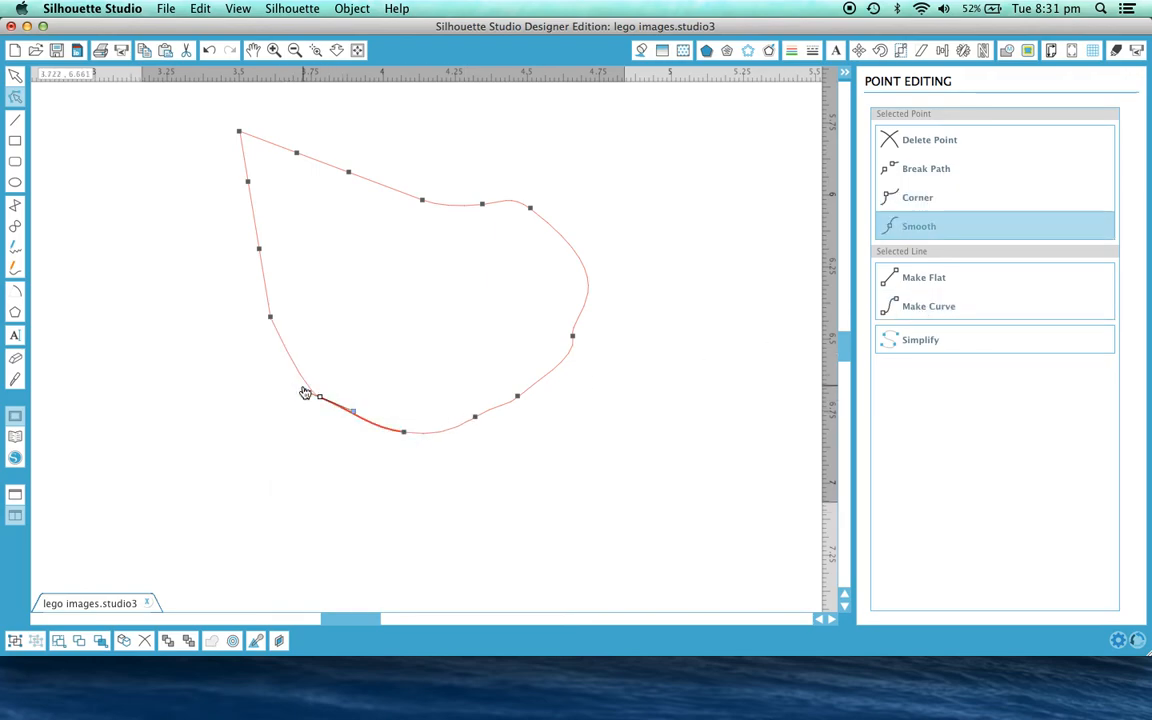
click(259, 250)
right_click(262, 252)
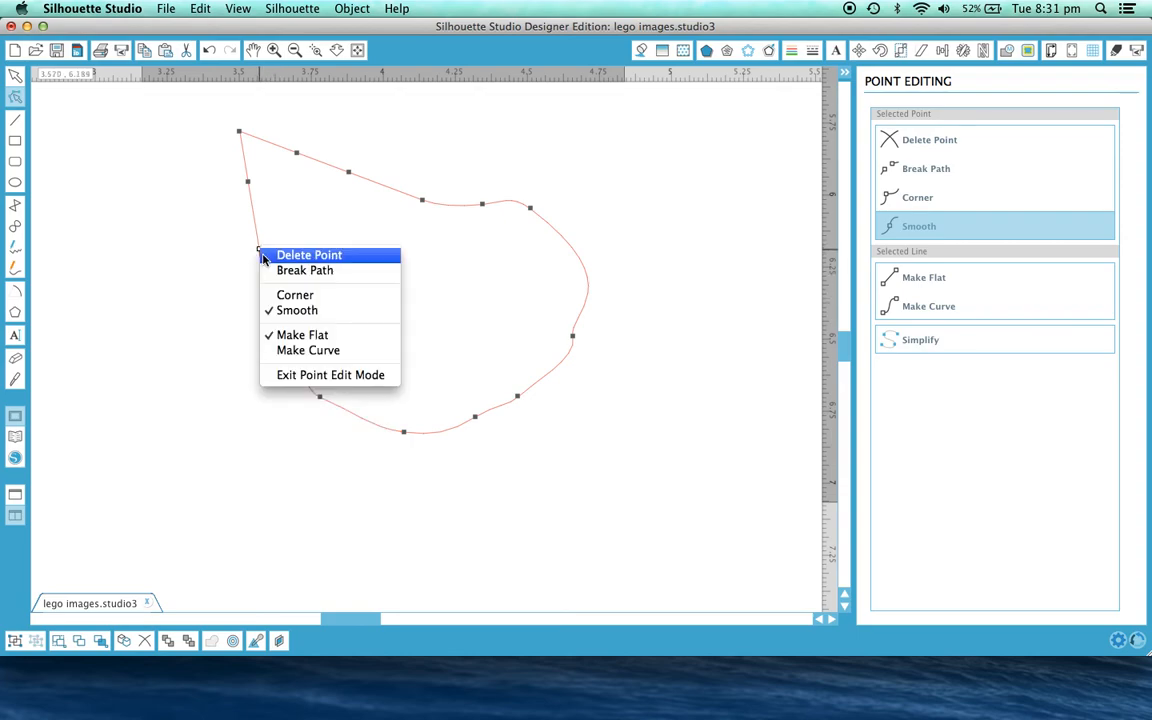
click(280, 254)
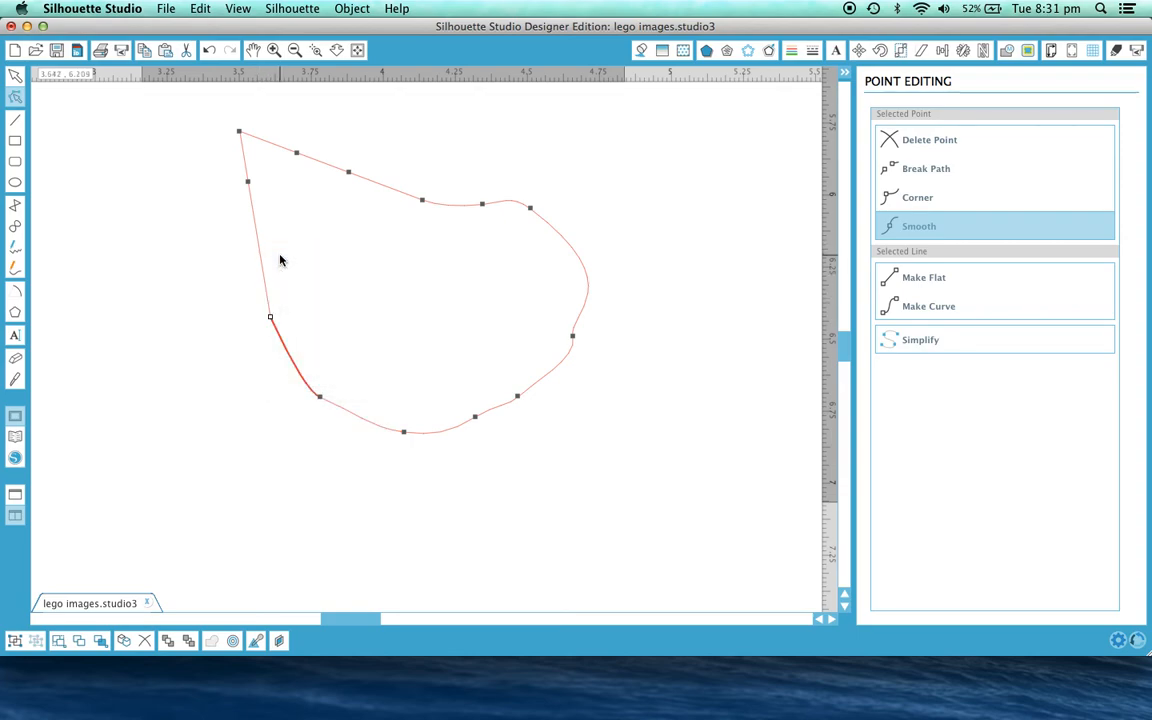
Step: Delete the outline's upper-left corner point and make the straight left-side segment a curve
click(240, 133)
right_click(240, 134)
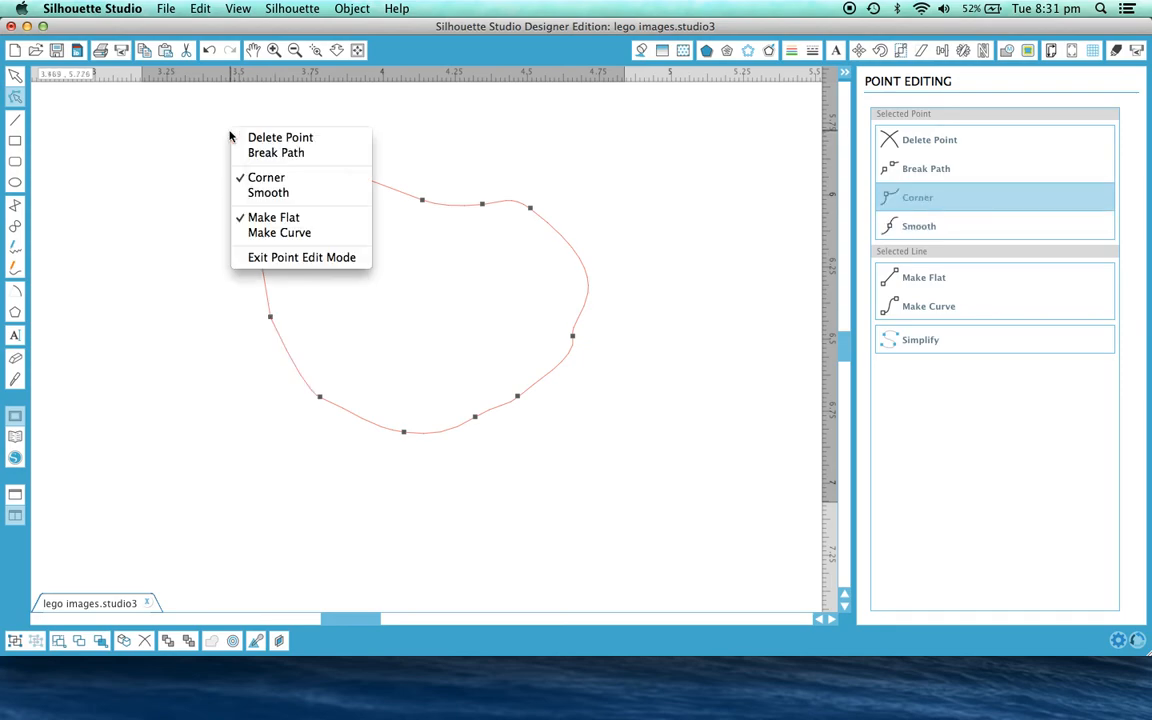
click(262, 139)
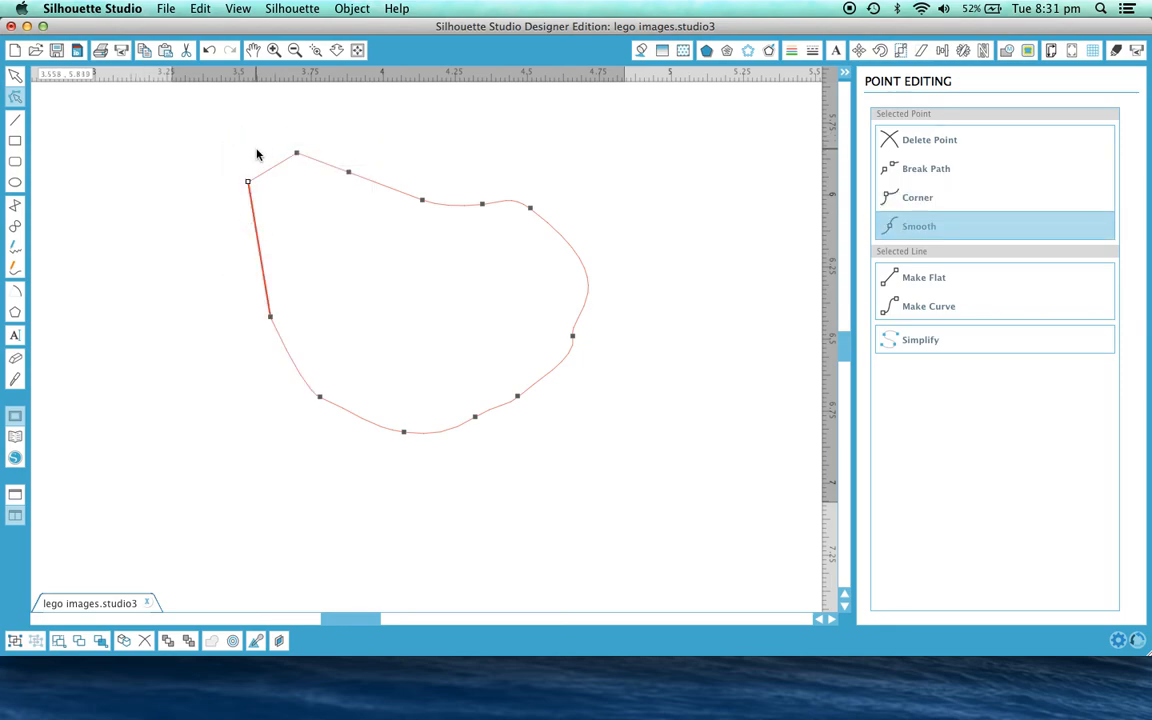
click(910, 315)
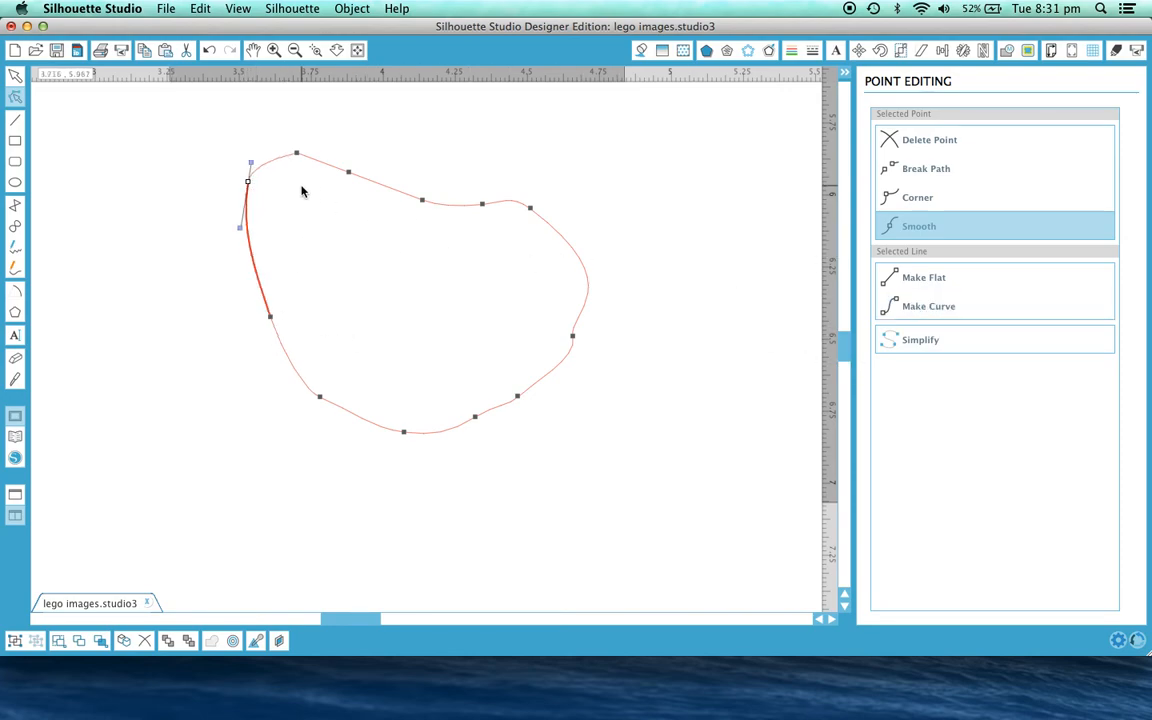
Step: Turn the straight segments along the outline's upper edge into curves, working through its three points from left to right
click(297, 153)
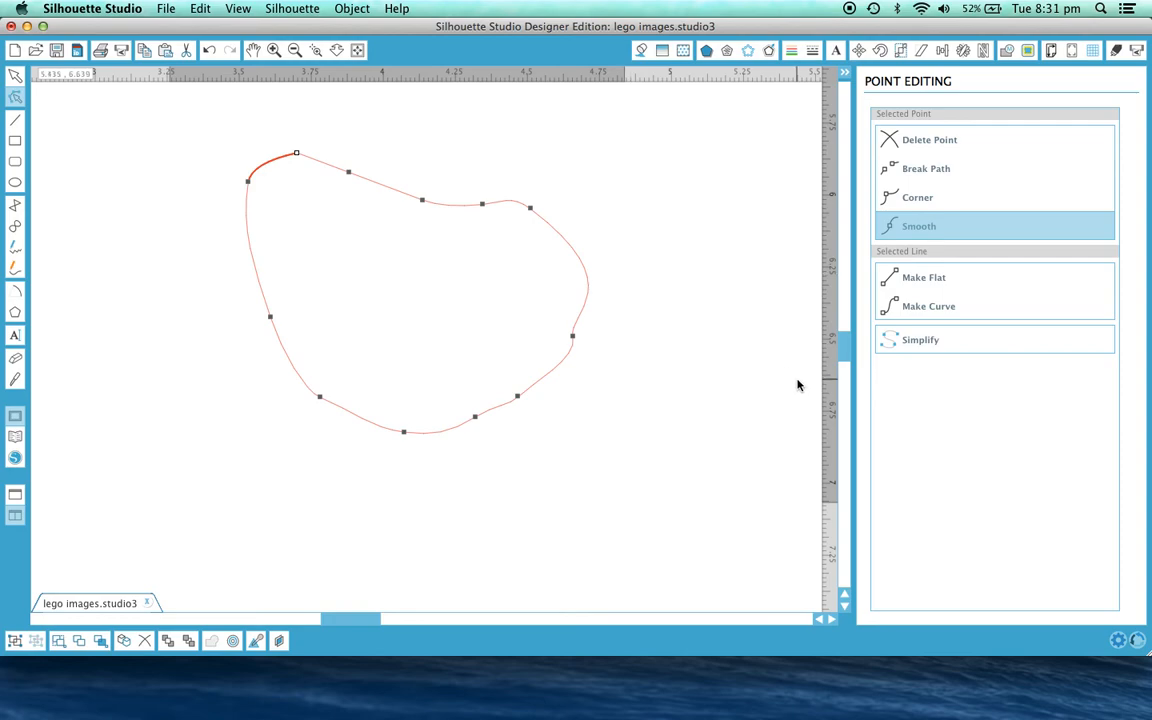
click(905, 312)
click(349, 172)
click(926, 306)
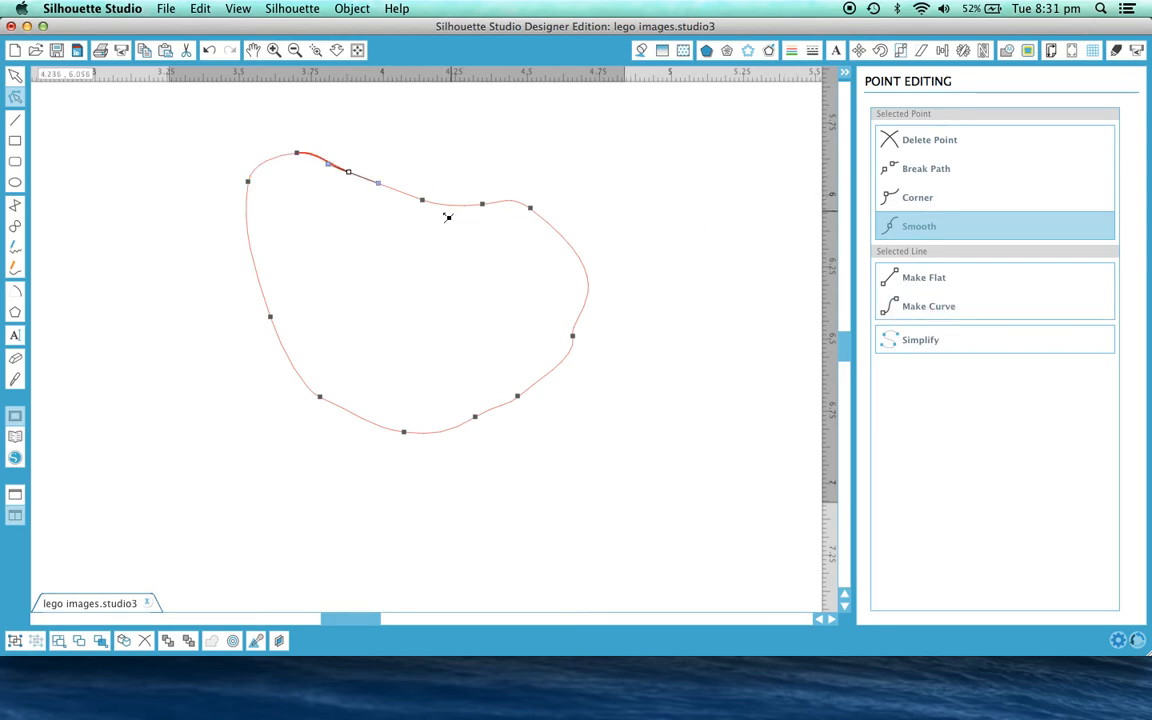
click(377, 183)
click(423, 201)
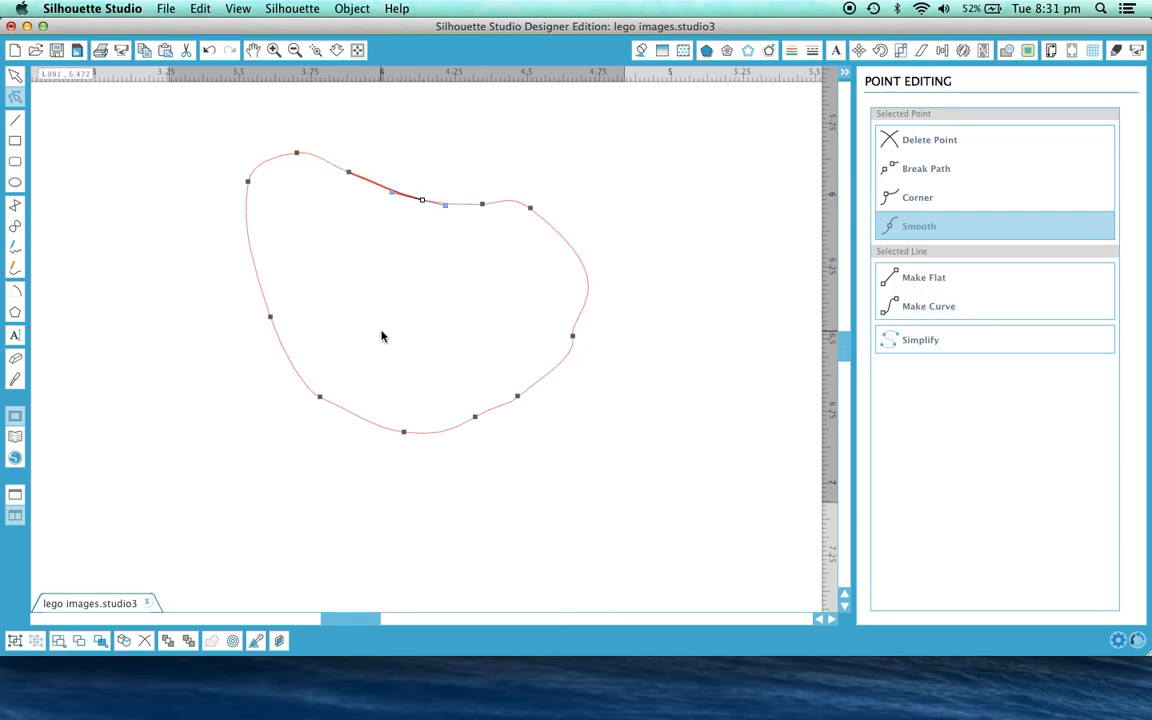
Step: Move the upper-edge points upward, the right-side points outward and the bottom points downward to round the outline
drag(422, 200, 437, 162)
drag(352, 175, 351, 143)
drag(483, 205, 547, 188)
drag(573, 335, 589, 355)
drag(517, 396, 389, 438)
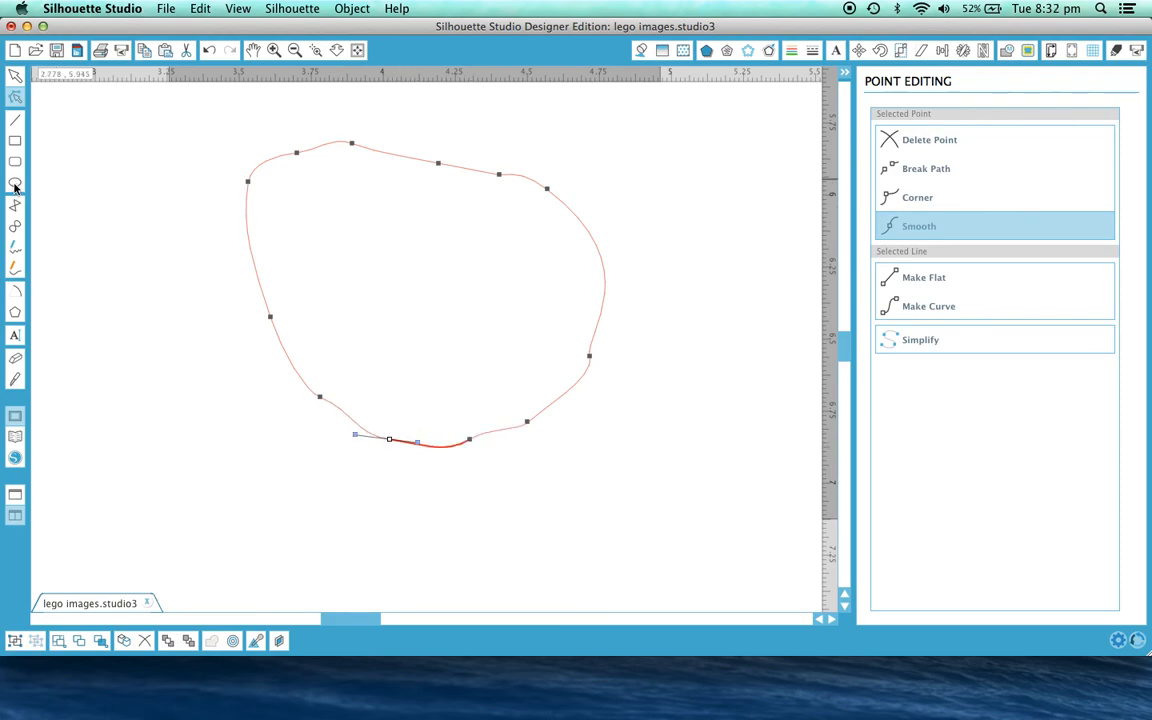
Step: Move the lower-left, middle-left and upper-left points outward to widen the outline's left side
click(319, 397)
drag(319, 397, 305, 406)
drag(271, 318, 247, 316)
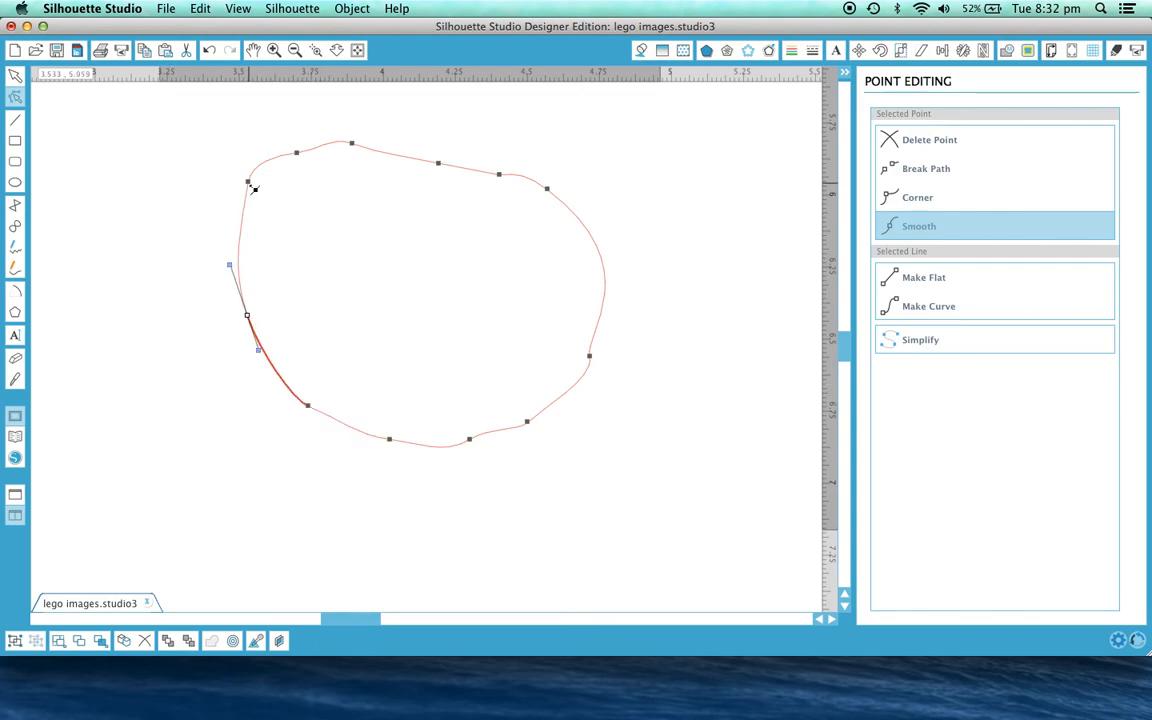
drag(250, 183, 226, 173)
Step: Raise the three leftmost upper-edge points and pull the third one's right handle far outward to extend its curve
click(297, 150)
drag(297, 150, 363, 123)
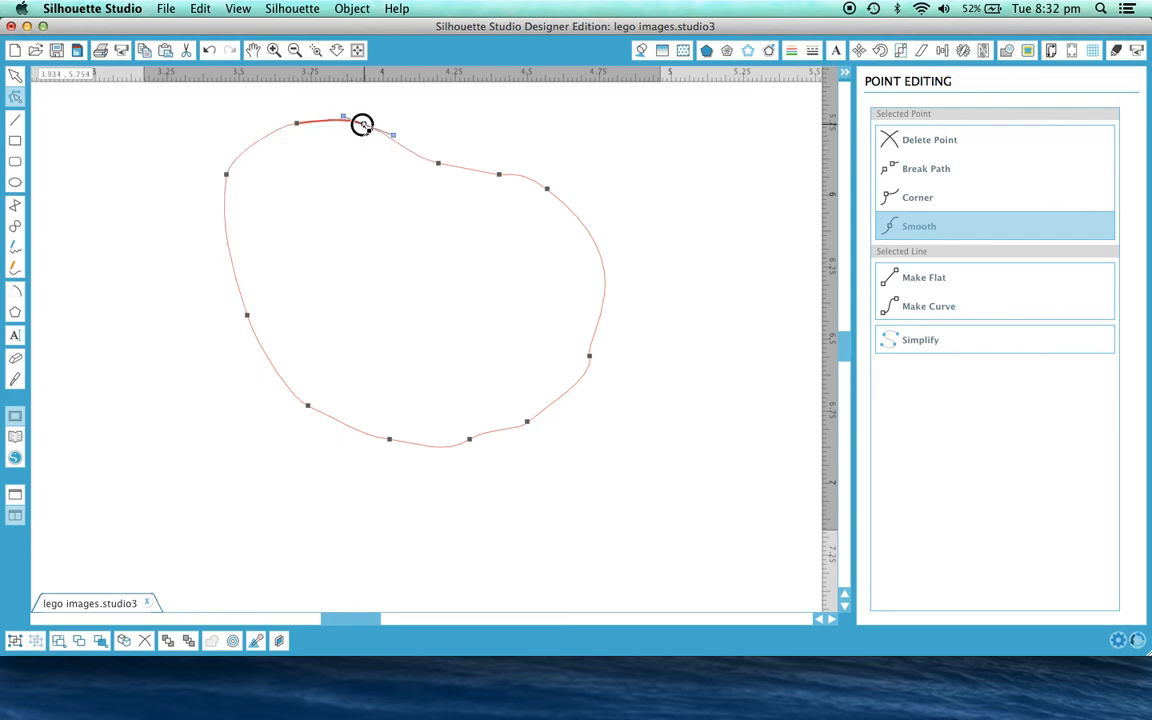
drag(437, 163, 455, 138)
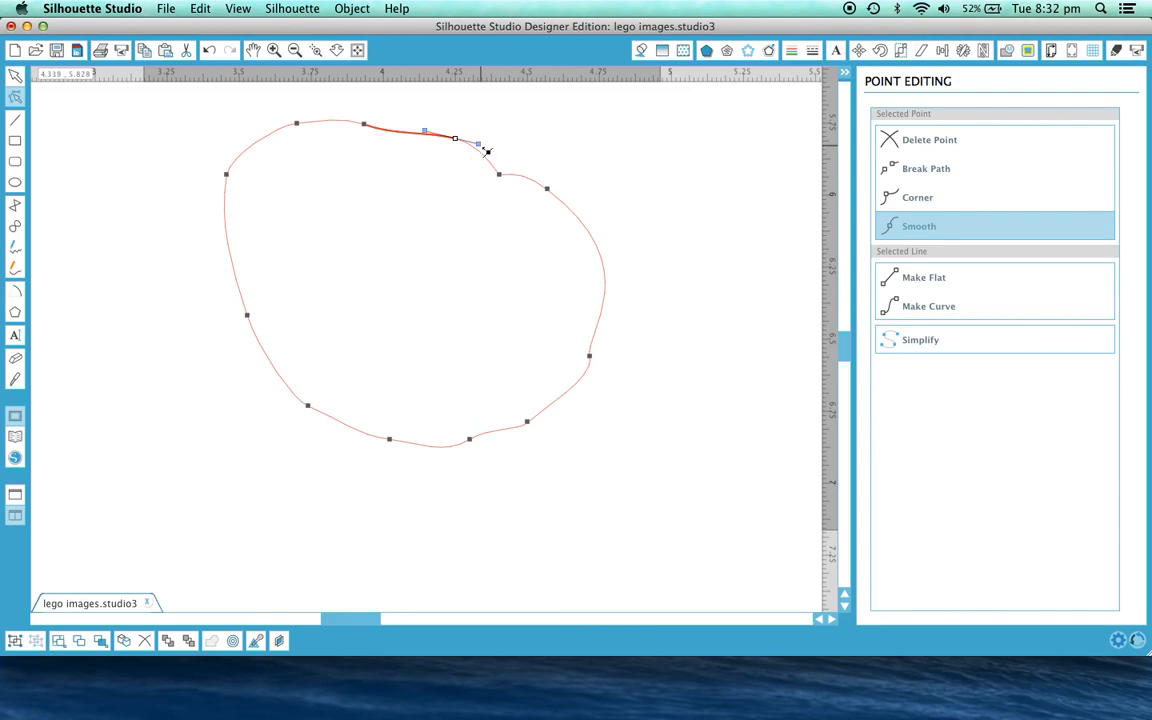
drag(481, 146, 545, 150)
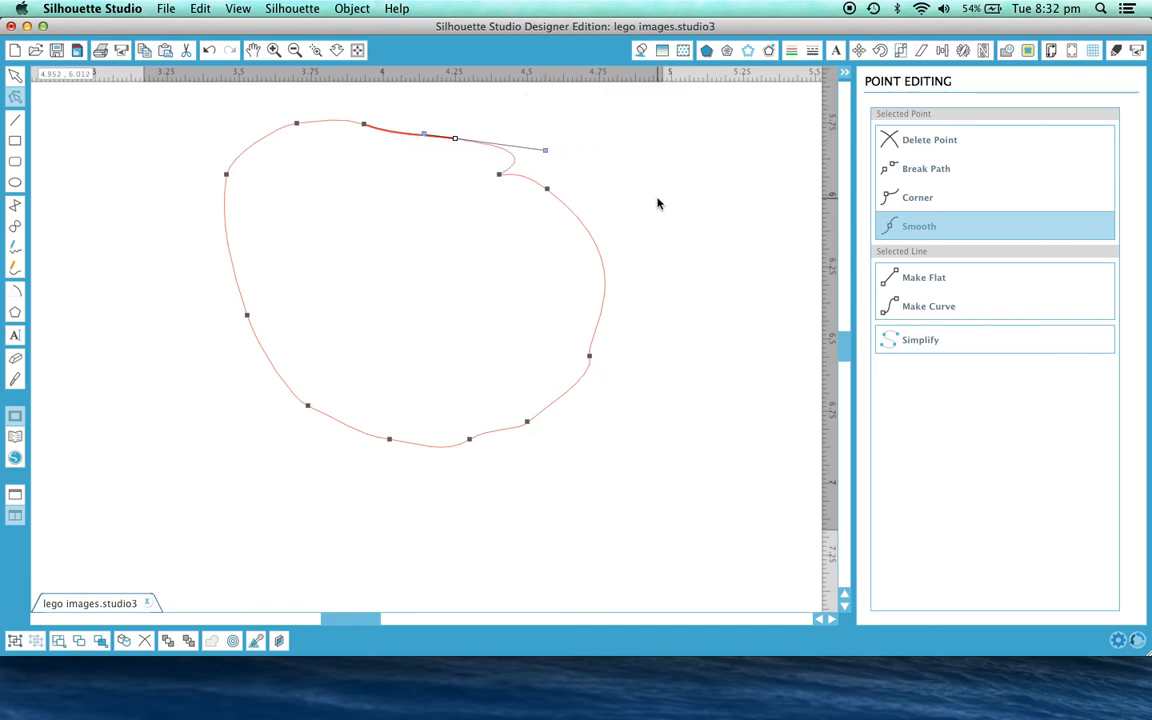